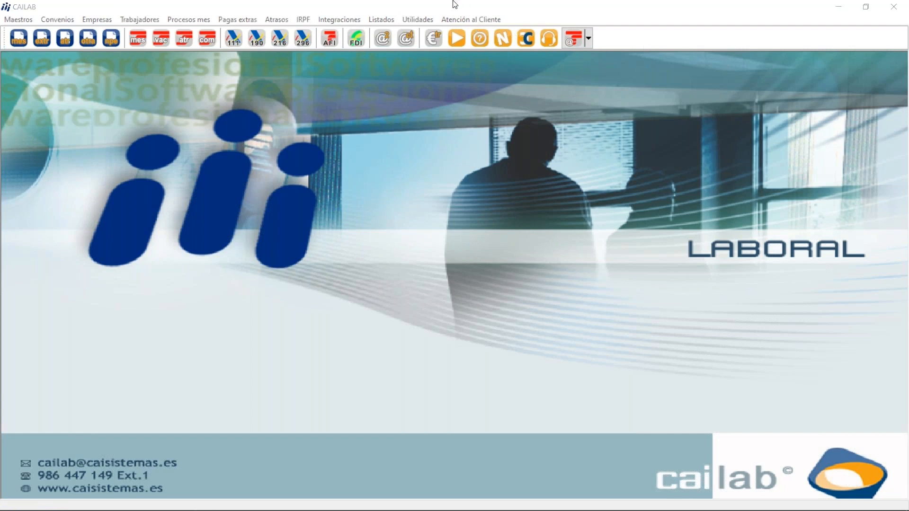
Step: Open the workers list for the company EMPRESA PRUEBA,REGISTRO and sort it by worker number in ascending order
left_click(148, 18)
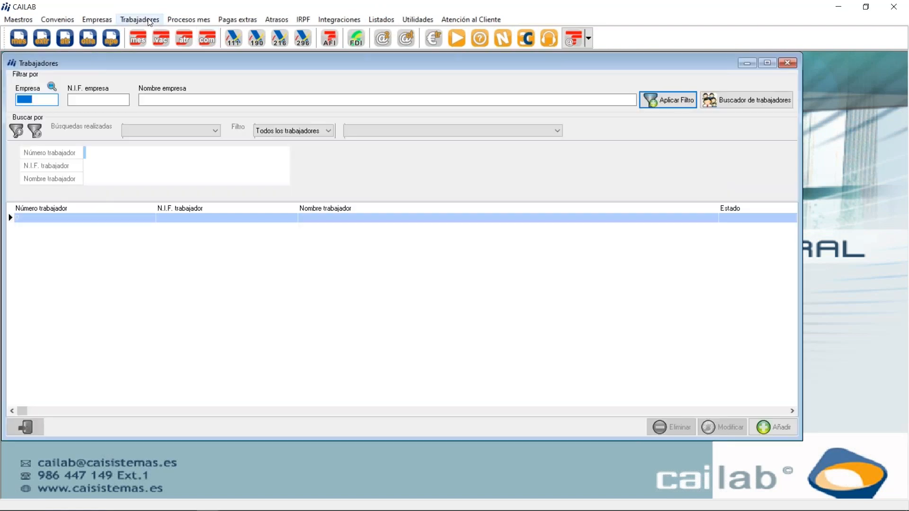
left_click(52, 87)
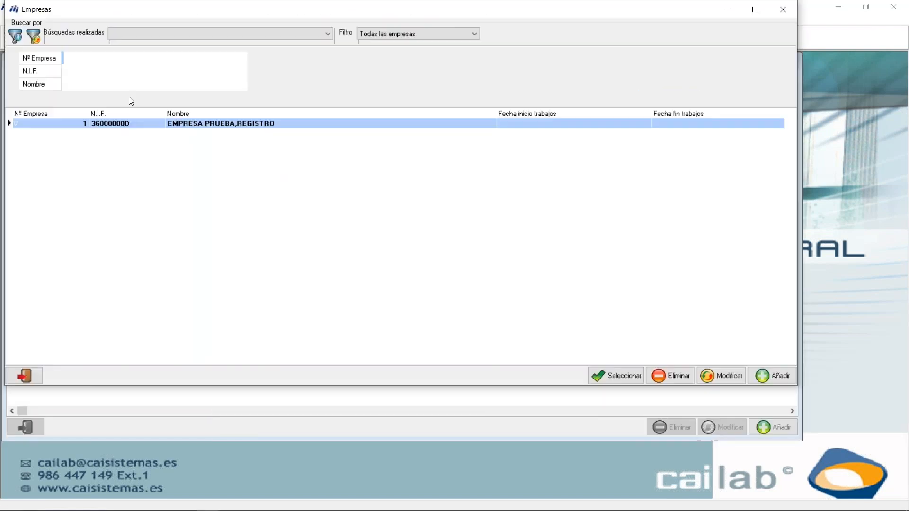
double_click(187, 124)
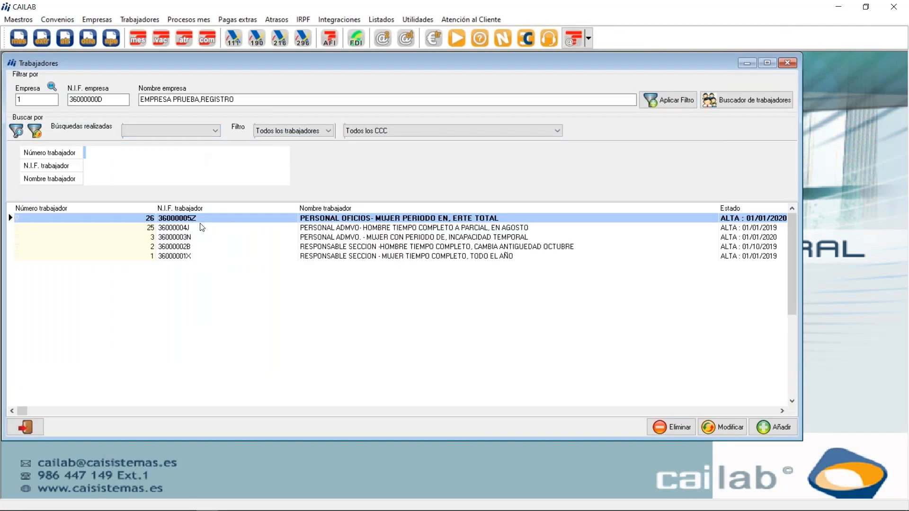
left_click(152, 207)
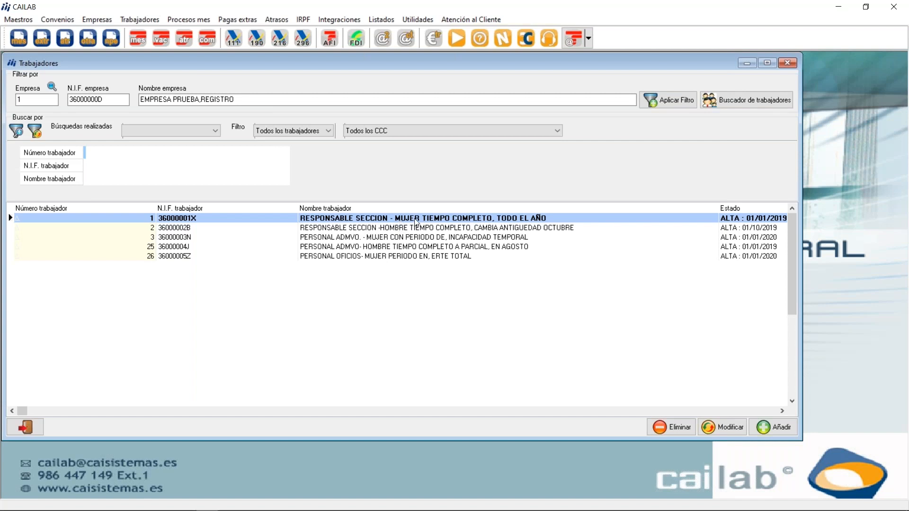
Step: Open the labour salaries of worker 1, the full-time RESPONSABLE SECCION, and bring up the concept selection for SALARIO BASE
double_click(394, 218)
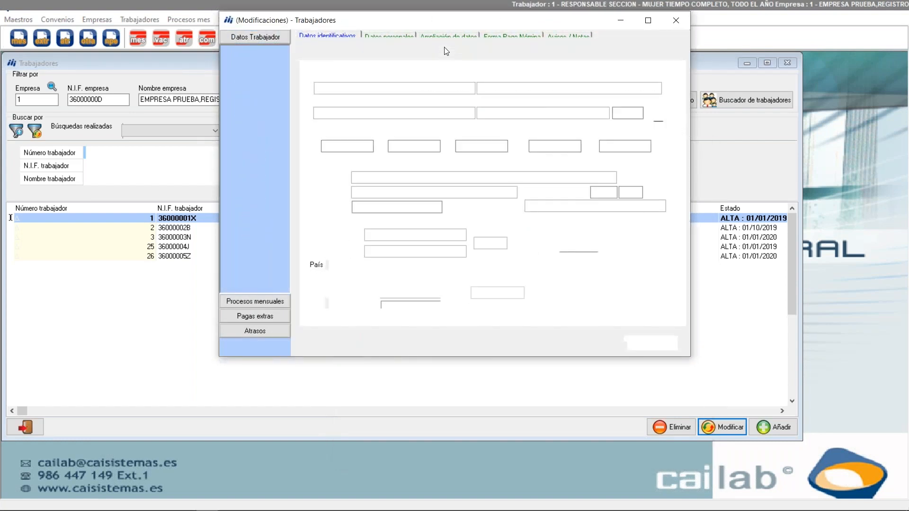
left_click(477, 54)
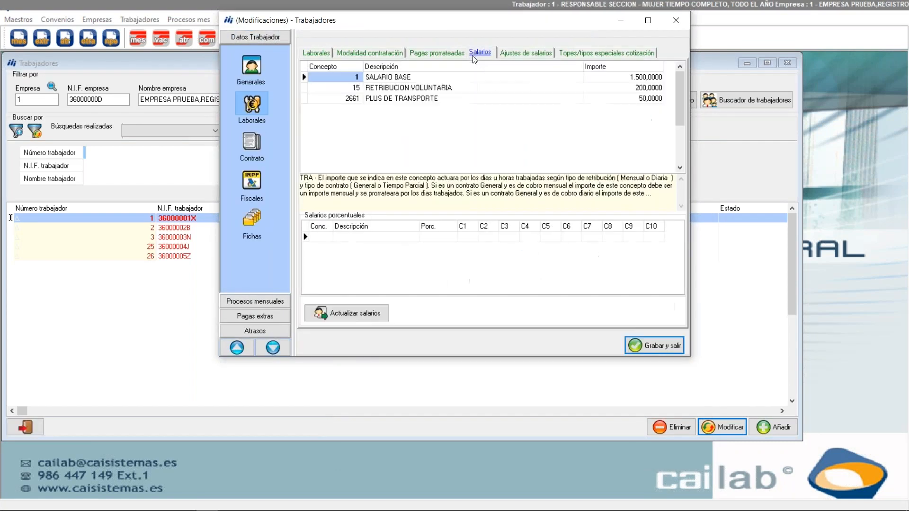
left_click(357, 79)
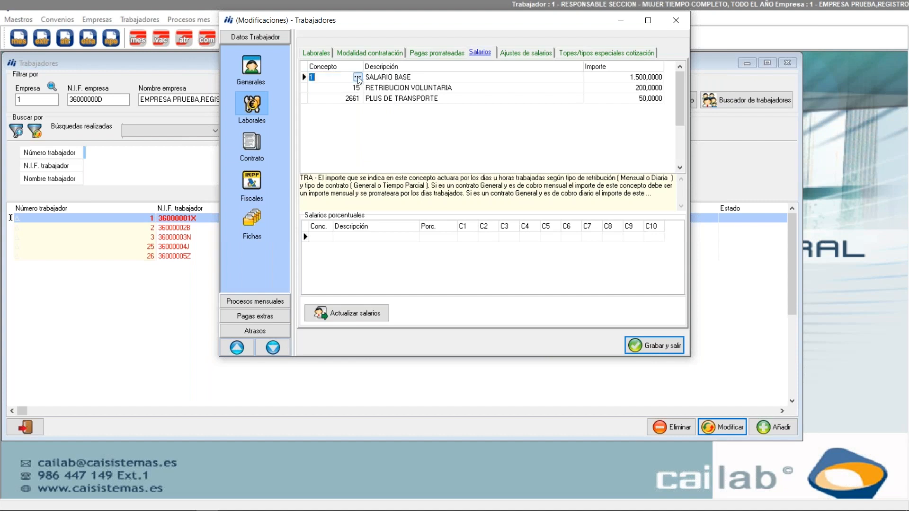
left_click(357, 78)
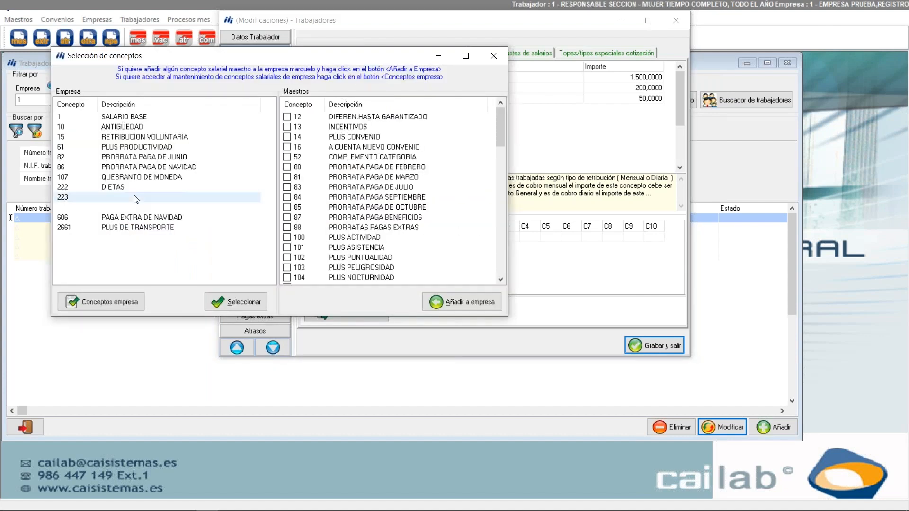
Step: Inspect the average-salary register classification options of the company concept SALARIO BASE, abandoning any changes and closing the concept windows
left_click(104, 305)
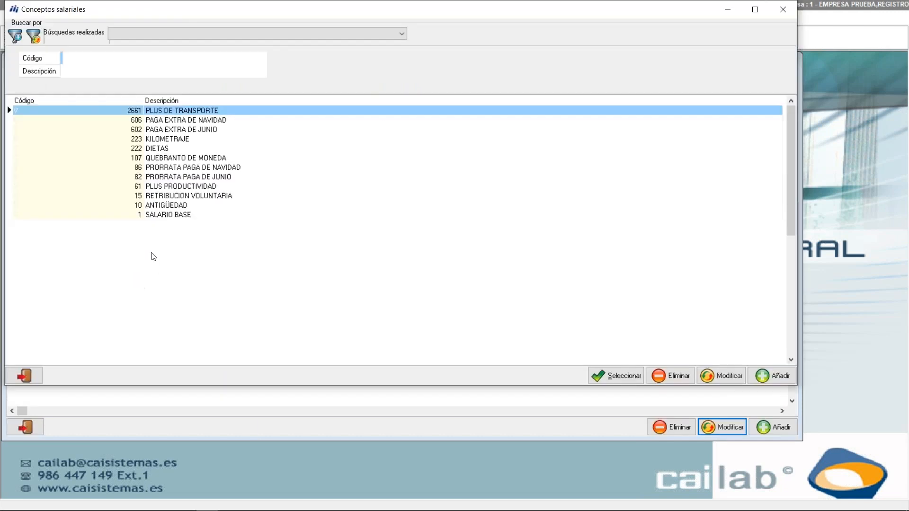
left_click(194, 216)
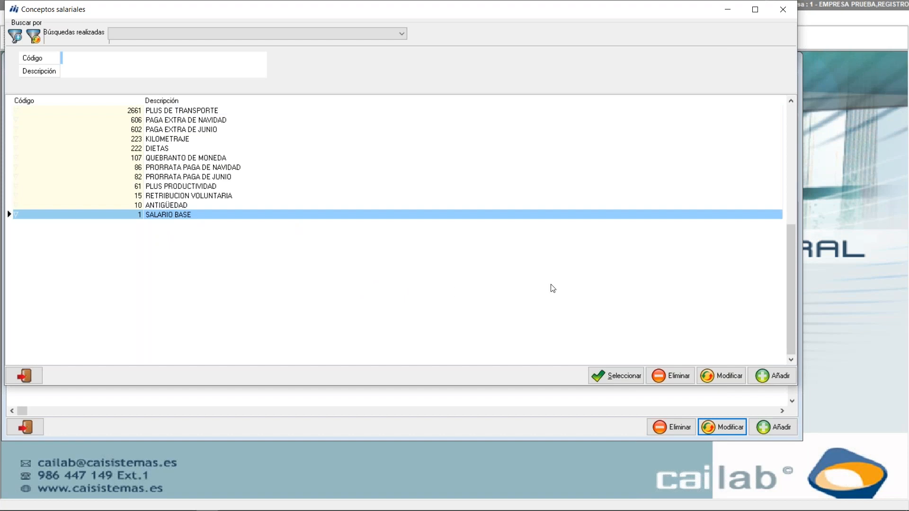
left_click(708, 376)
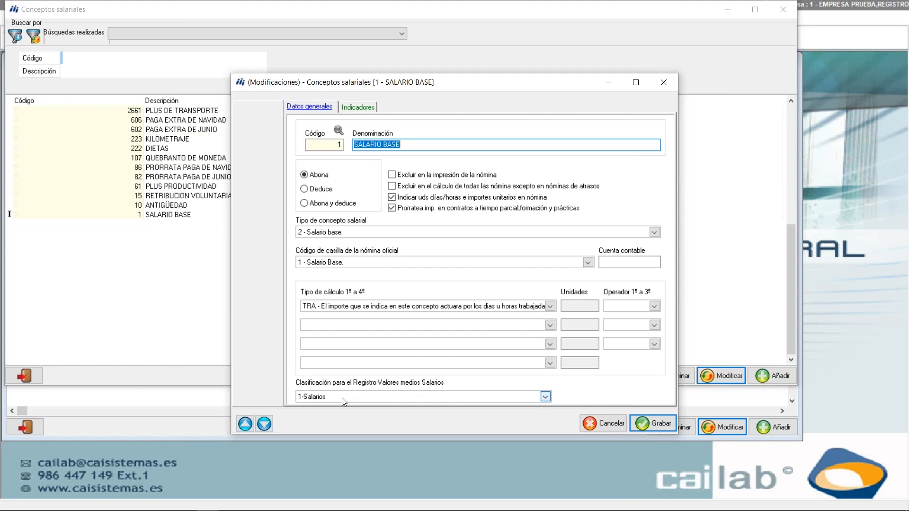
left_click(545, 397)
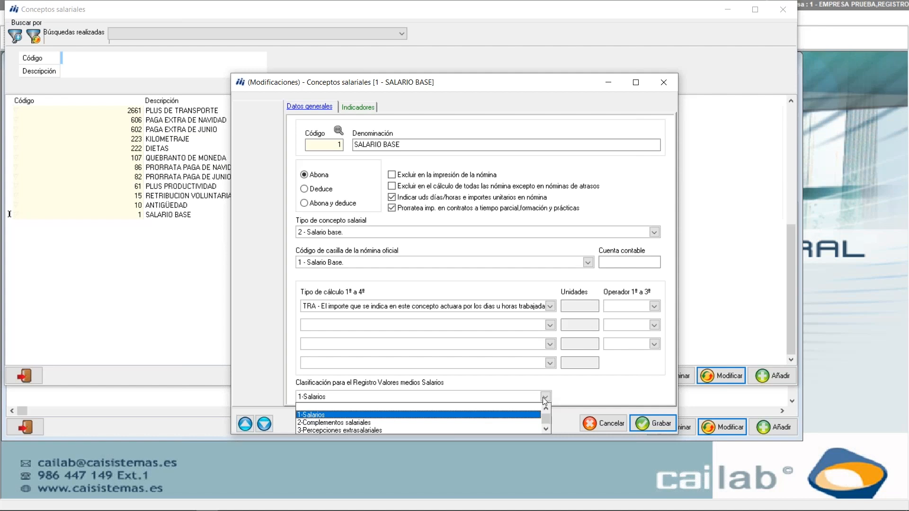
left_click(664, 89)
left_click(665, 78)
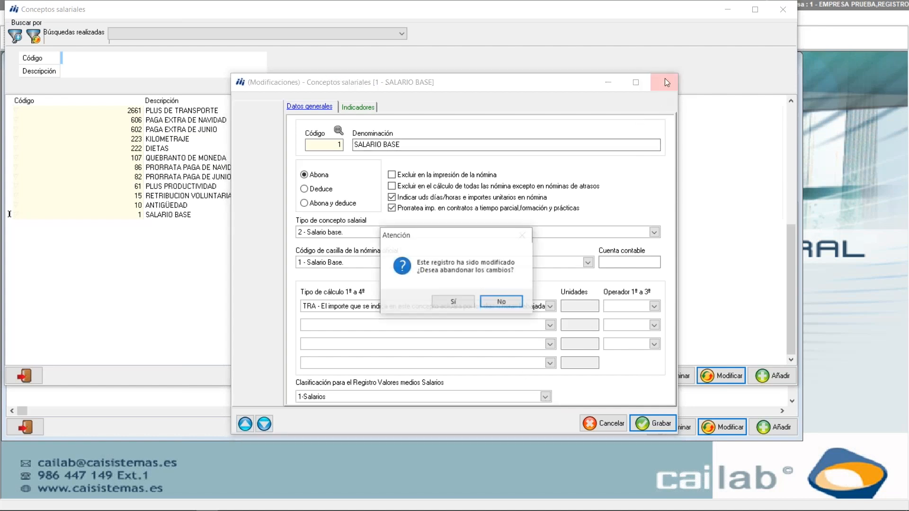
left_click(453, 304)
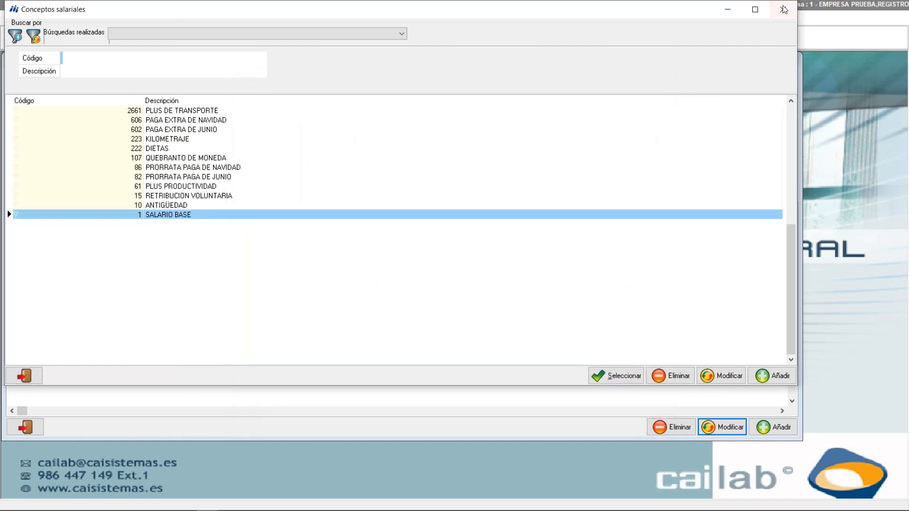
left_click(784, 9)
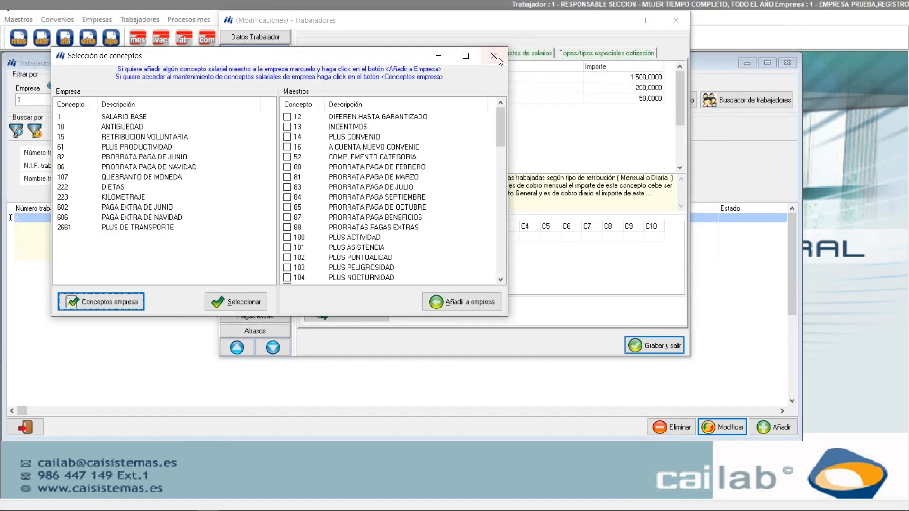
left_click(495, 56)
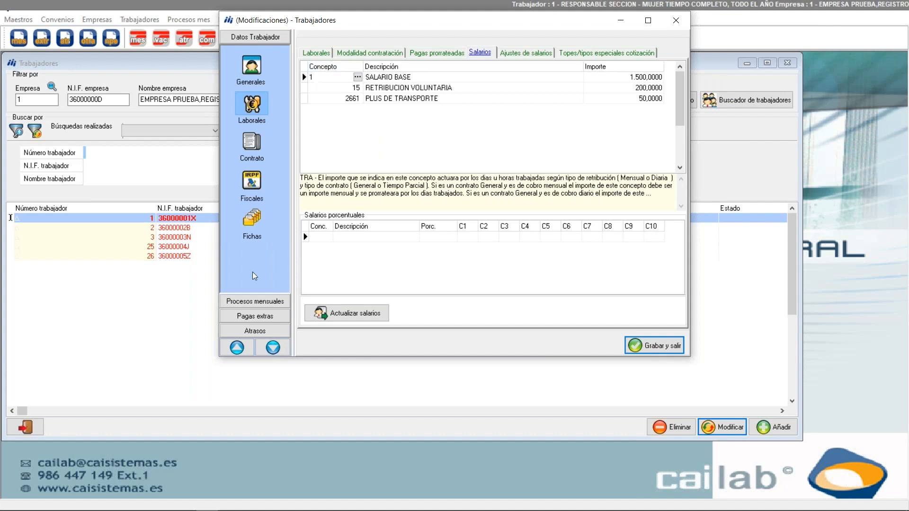
Step: Review the variable data in worker 1's monthly processes and close the worker's record
left_click(234, 303)
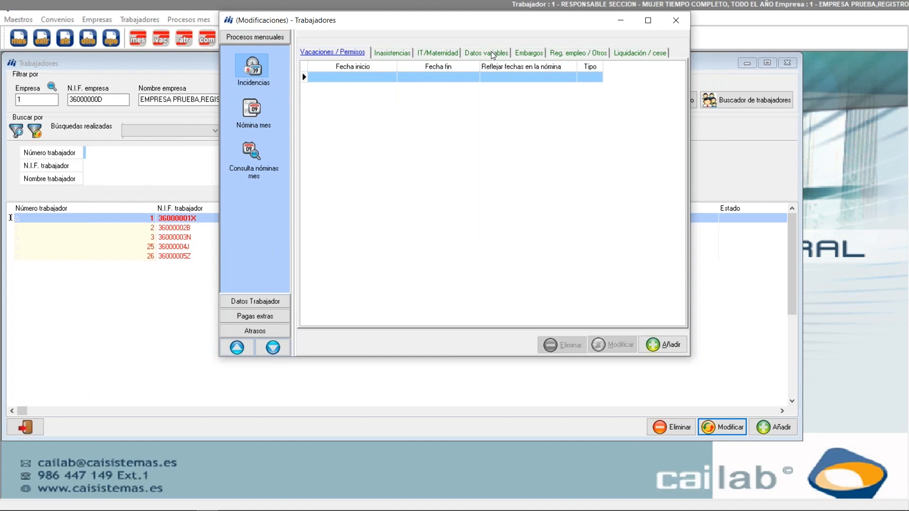
left_click(493, 53)
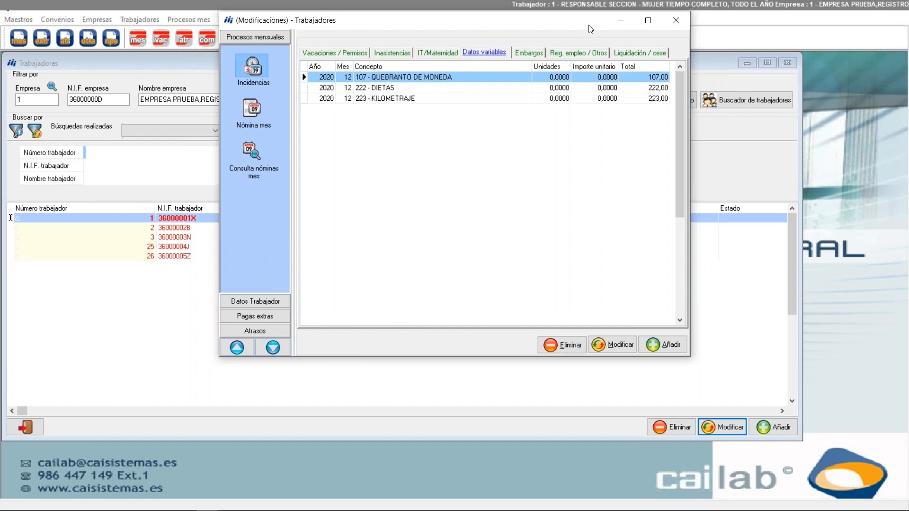
left_click(676, 21)
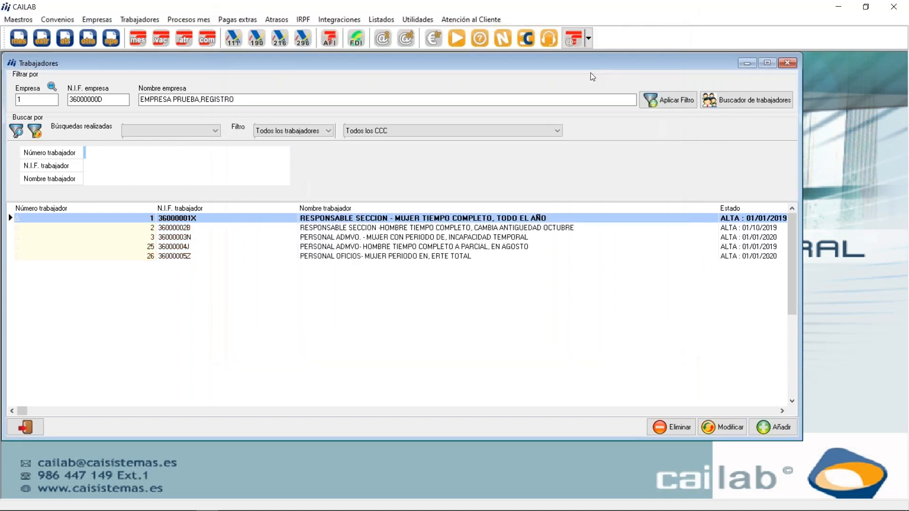
Step: Review the labour salary concepts of worker 2, whose seniority changes in October, and close the record
left_click(320, 229)
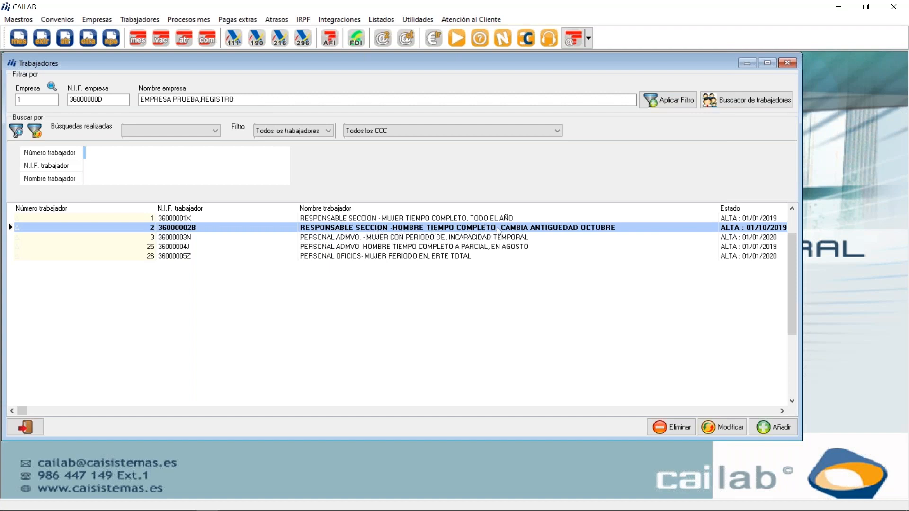
double_click(396, 226)
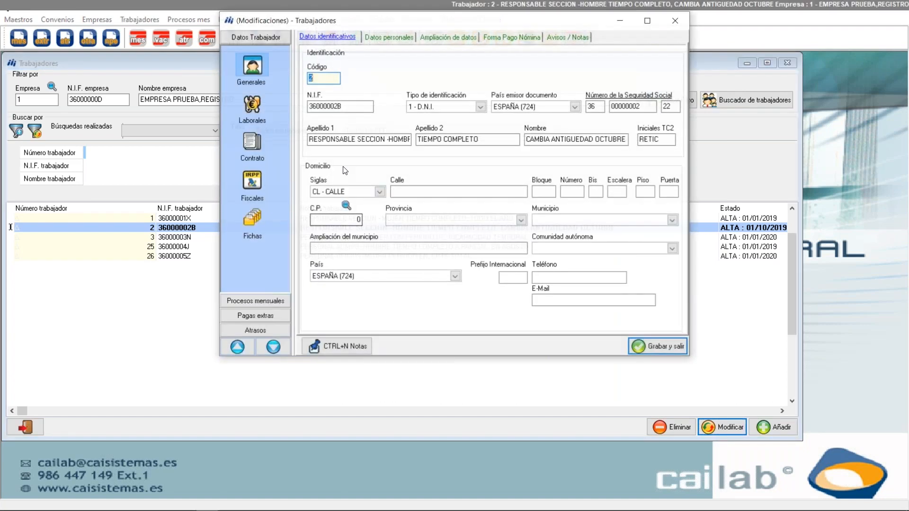
left_click(253, 105)
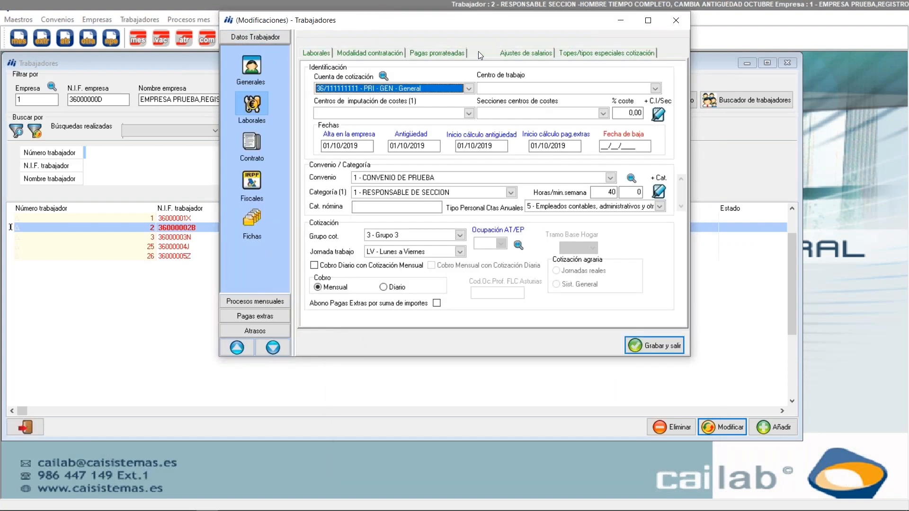
left_click(479, 52)
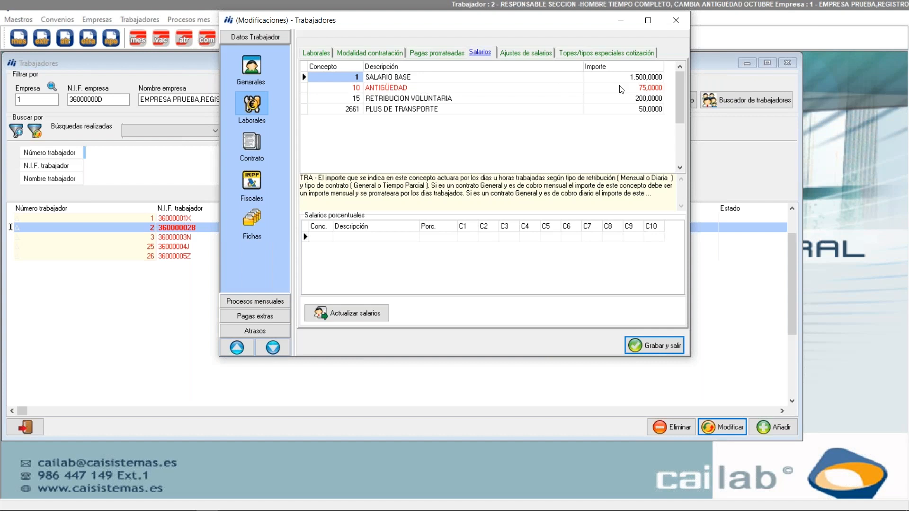
left_click(676, 20)
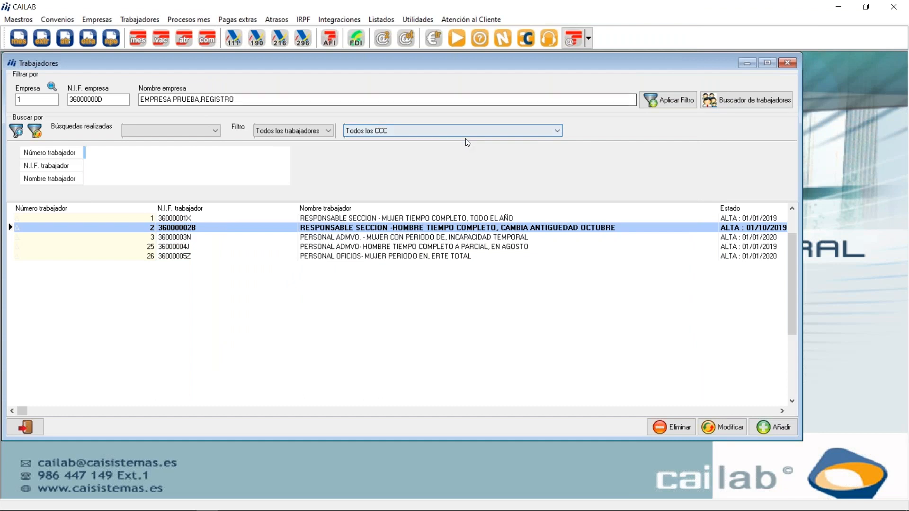
Step: Show the IT/Maternidad incidents in the monthly processes of worker 3, the administrative employee with temporary disability
left_click(321, 238)
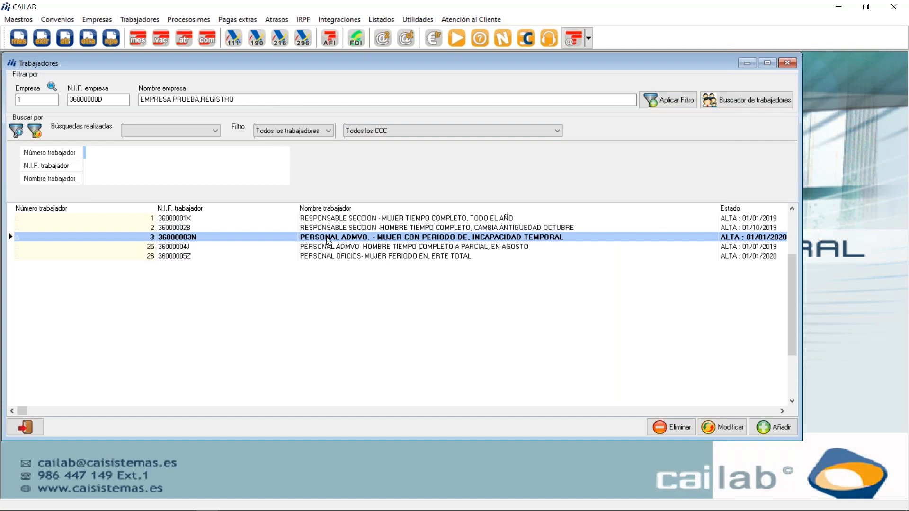
double_click(393, 240)
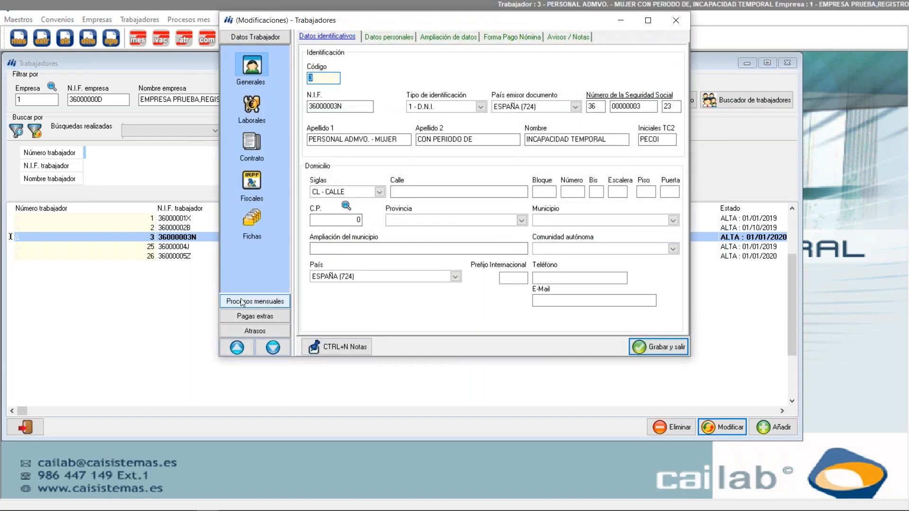
left_click(240, 302)
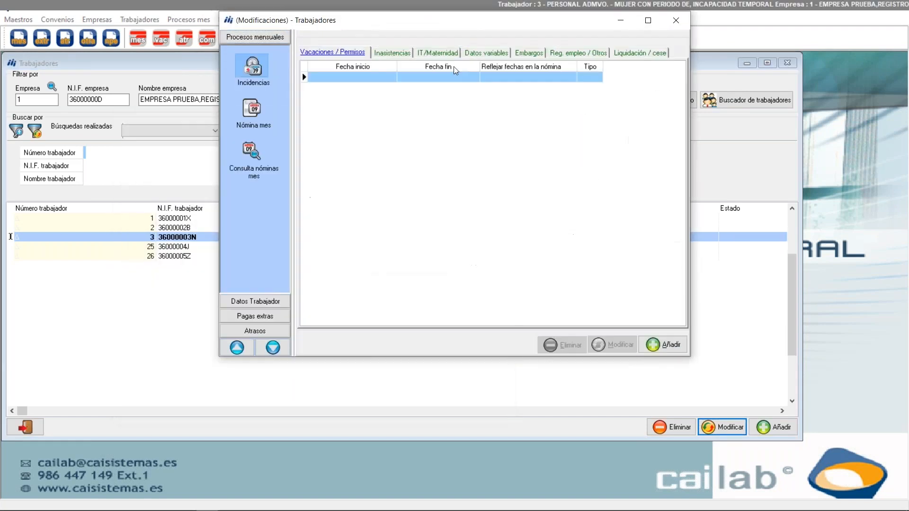
left_click(435, 52)
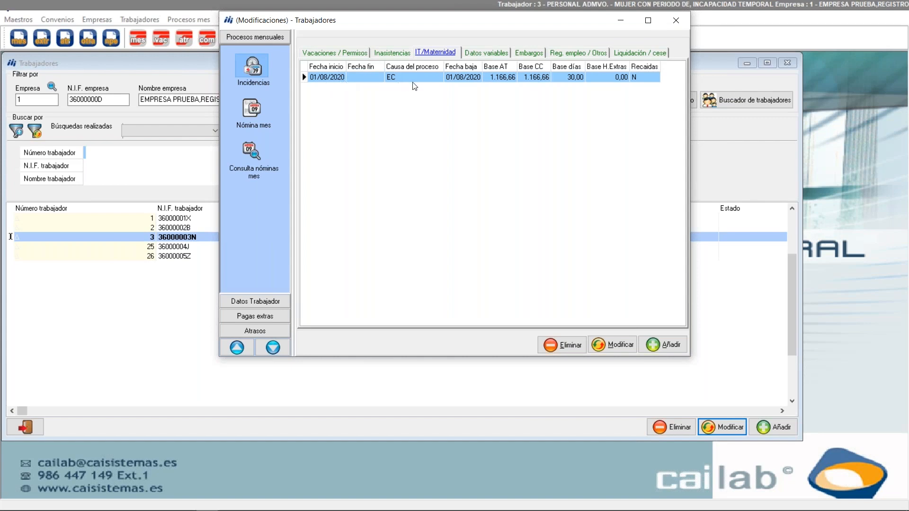
Step: Examine the personalised complements of worker 3's common-illness leave starting 01/08/2020, and close the leave and worker records
double_click(425, 76)
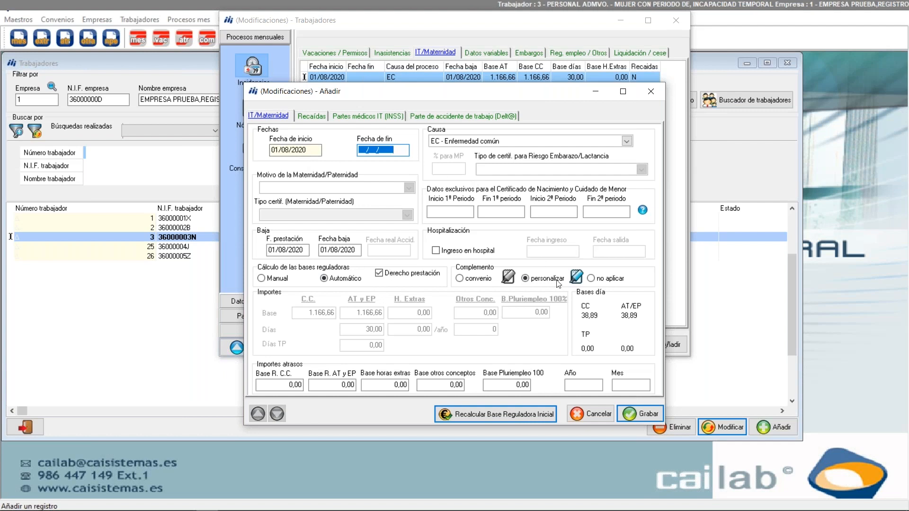
left_click(576, 277)
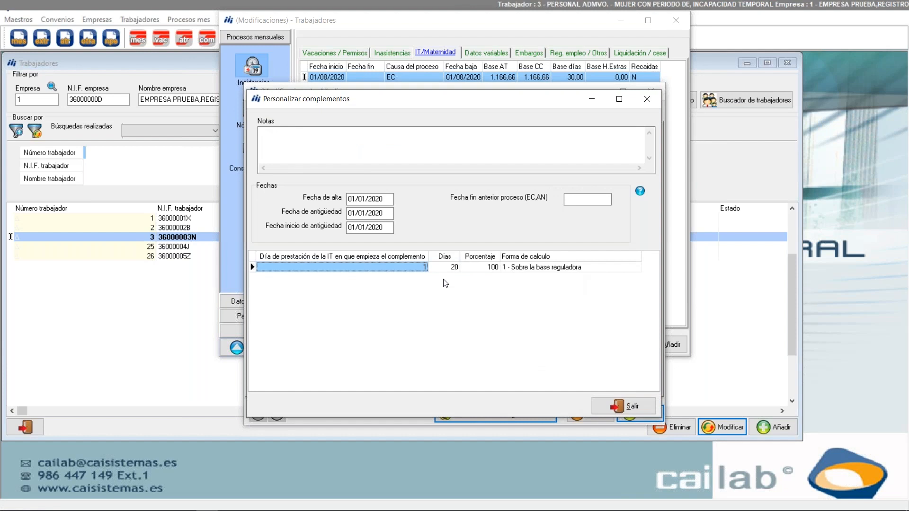
left_click(650, 100)
left_click(654, 94)
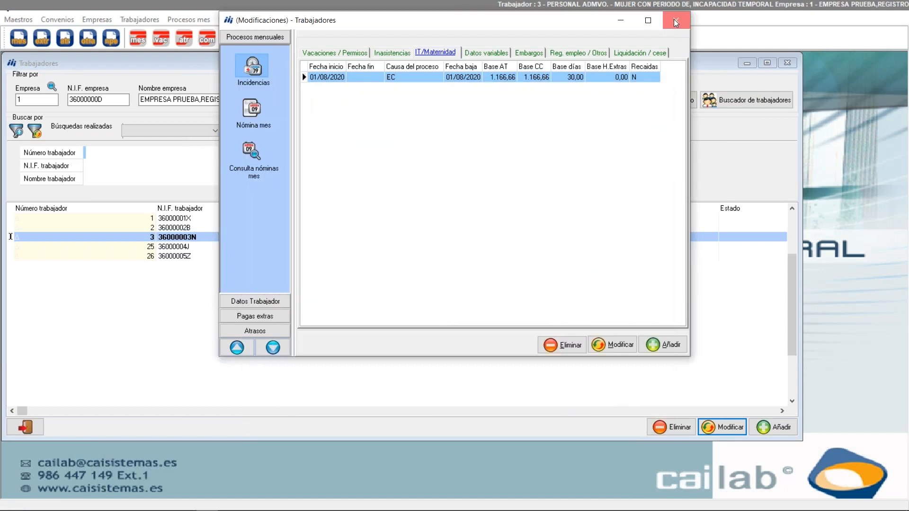
left_click(676, 21)
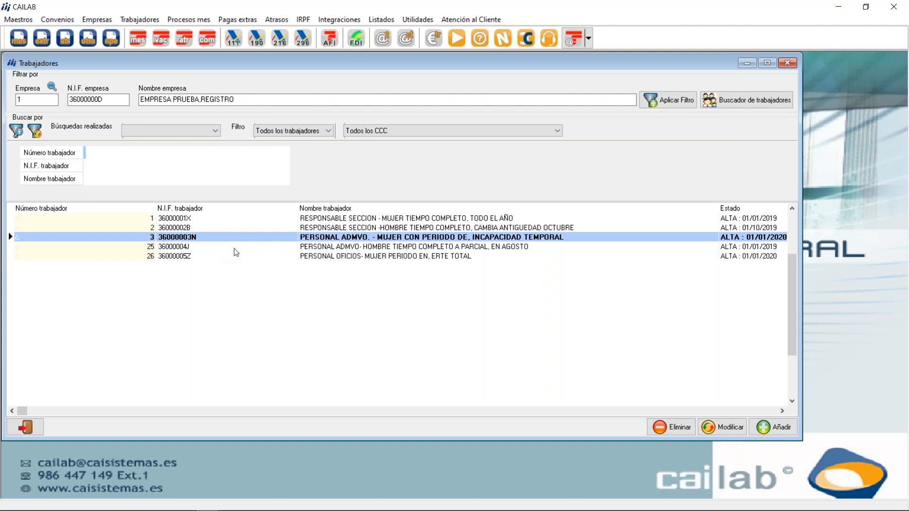
Step: Compare the weekly hours in worker 25's labour data between the sheets ending 31/07/2020 and starting 01/08/2020, and close the record
left_click(306, 250)
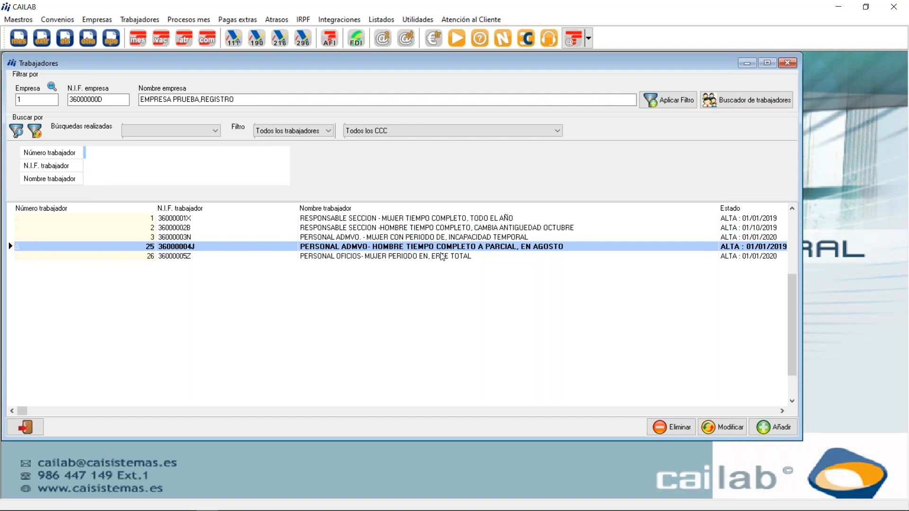
double_click(405, 249)
left_click(255, 106)
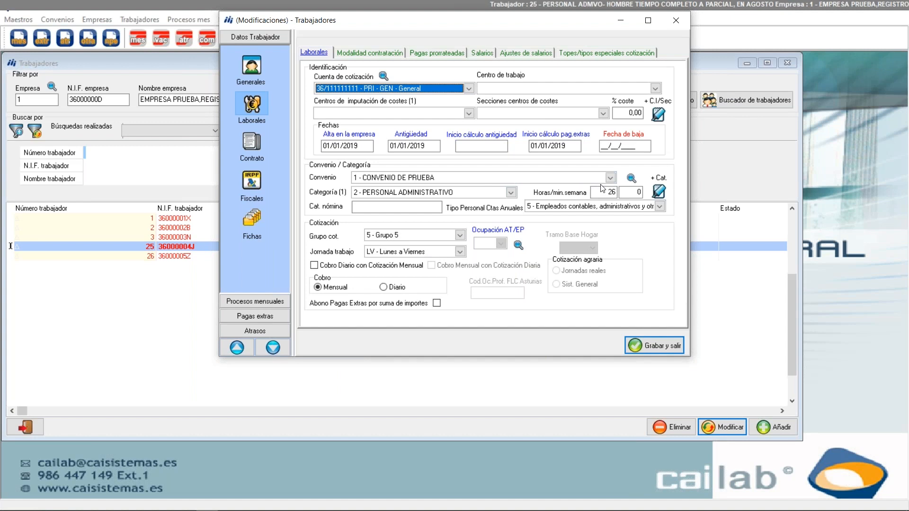
left_click(275, 348)
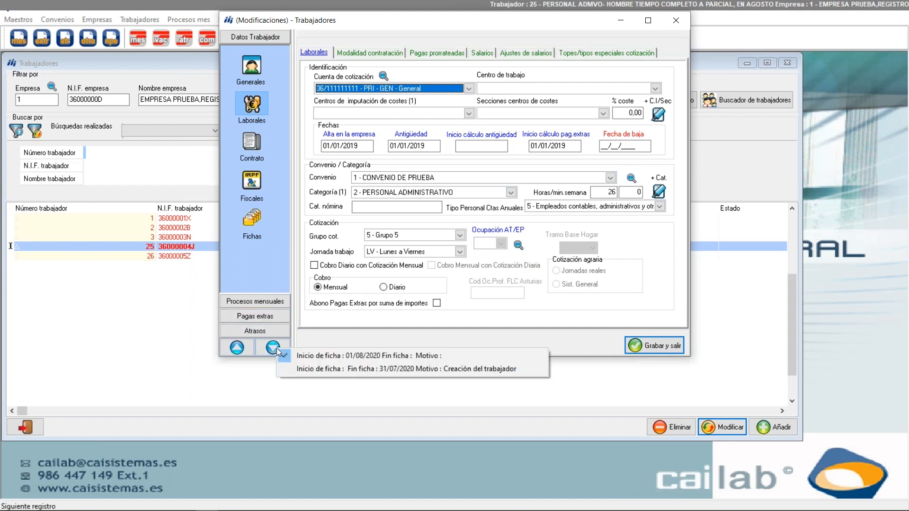
left_click(308, 369)
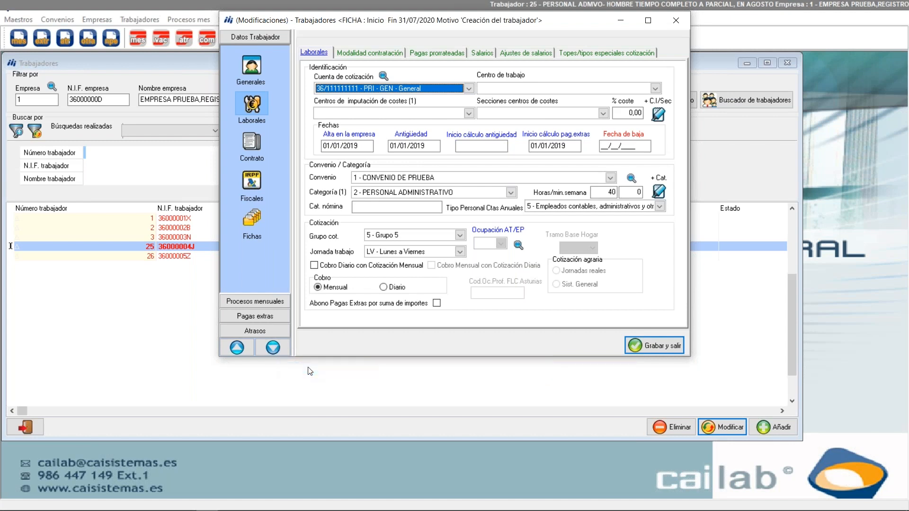
left_click(285, 342)
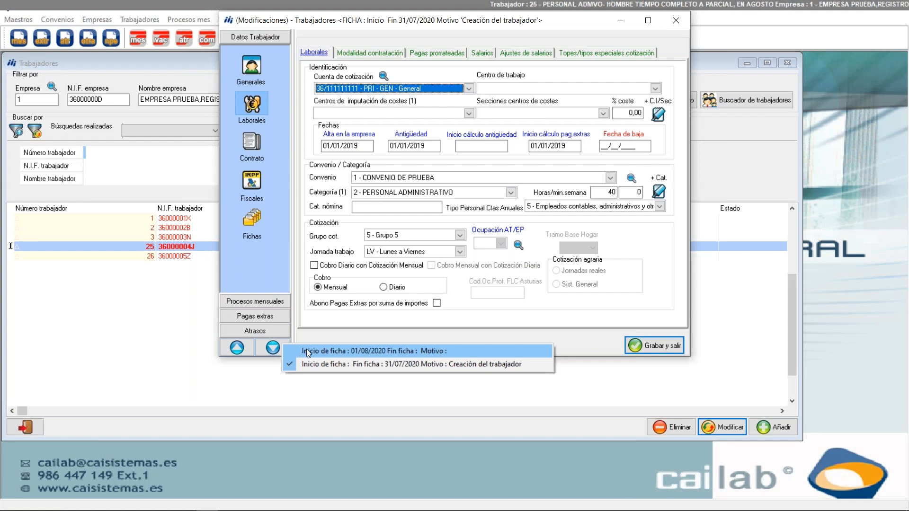
left_click(306, 351)
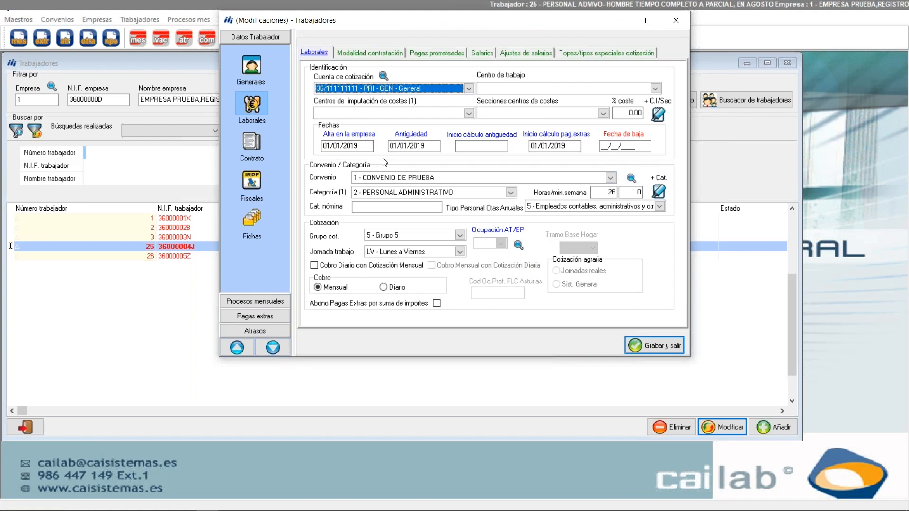
left_click(676, 20)
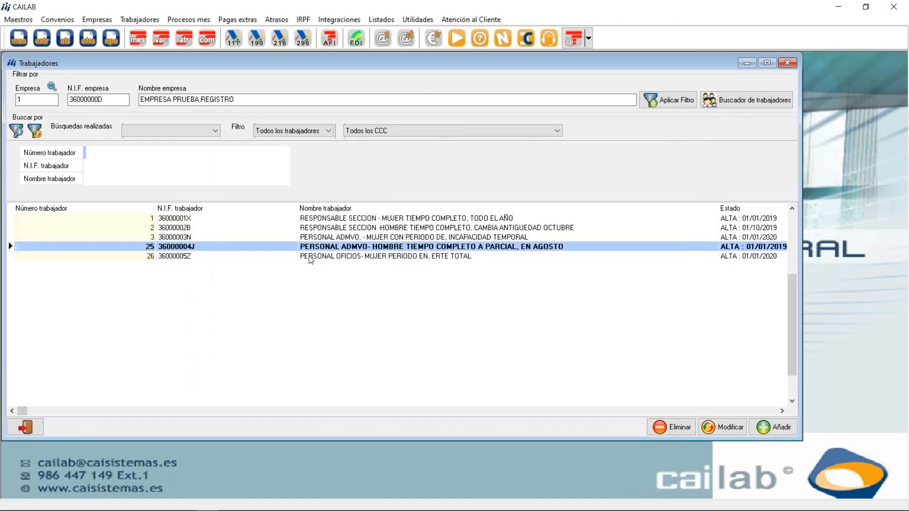
Step: Review worker 26's labour data and employment-regulation (Reg. empleo / Otros) incidents, and close the record and the workers list
left_click(311, 257)
double_click(311, 257)
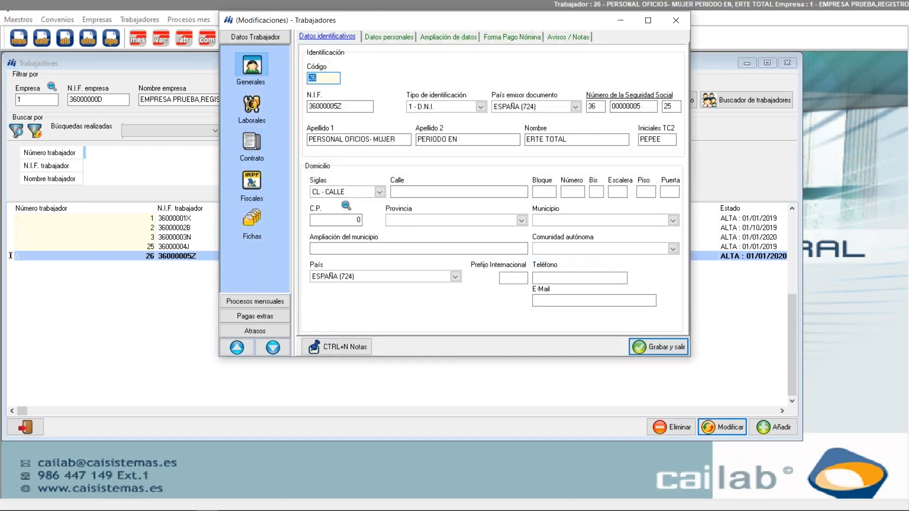
left_click(252, 107)
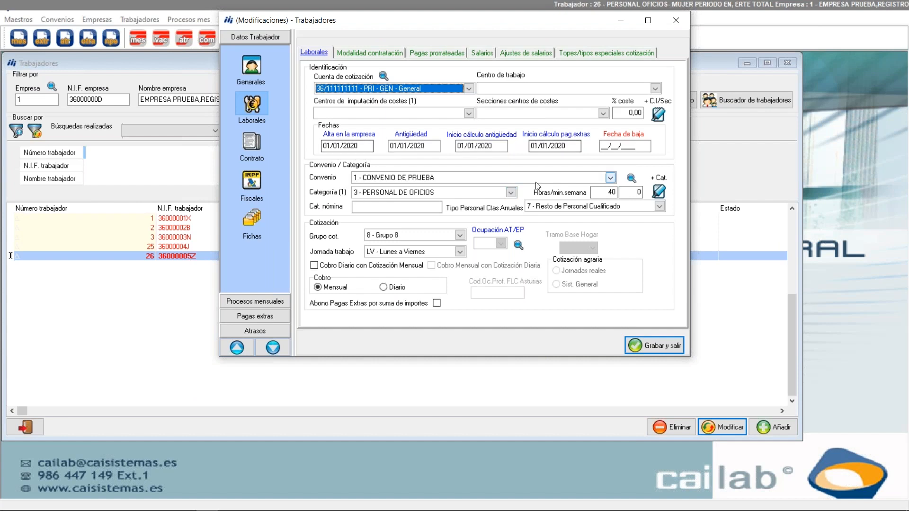
left_click(246, 299)
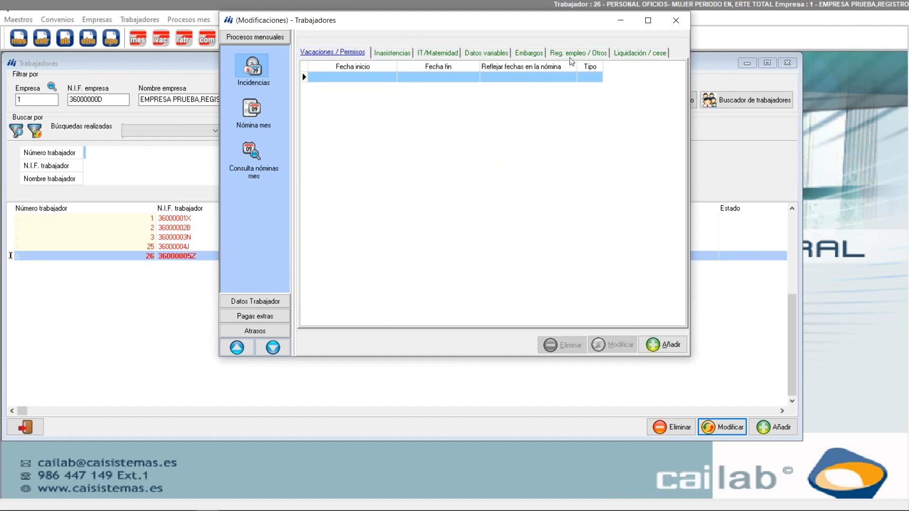
left_click(572, 53)
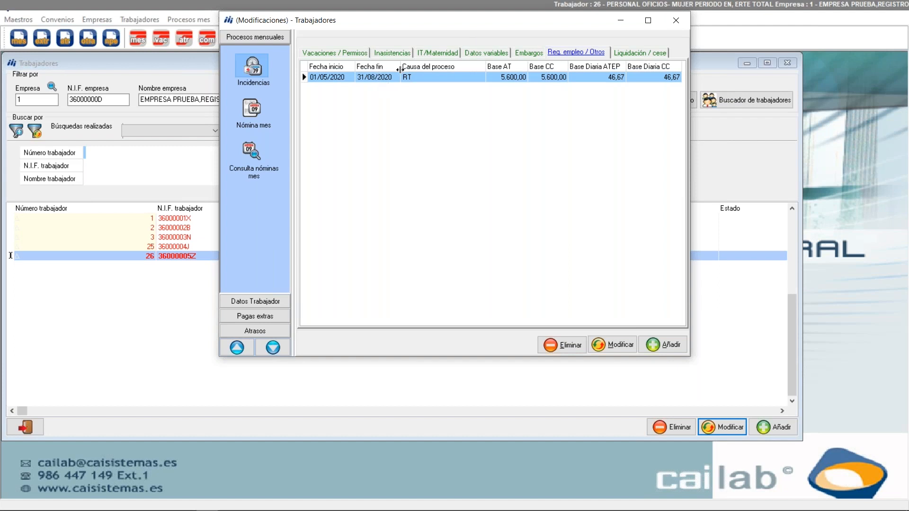
left_click(677, 20)
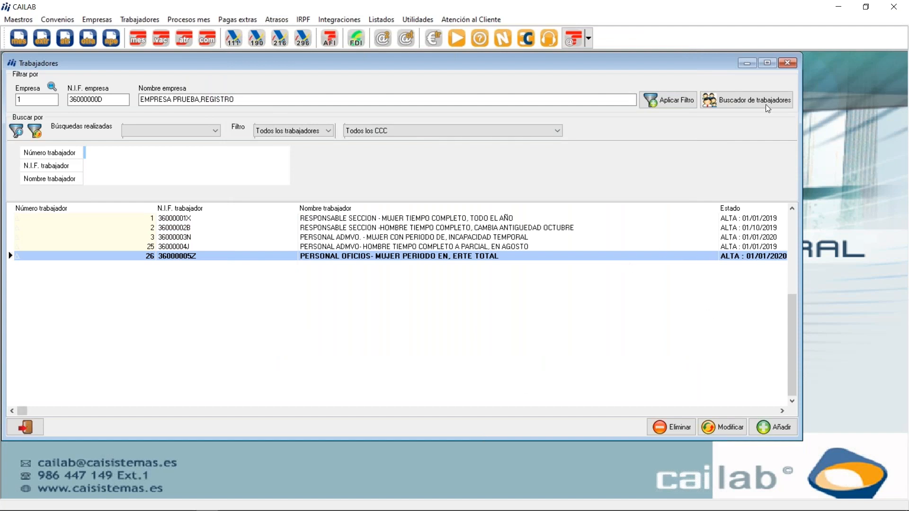
left_click(788, 63)
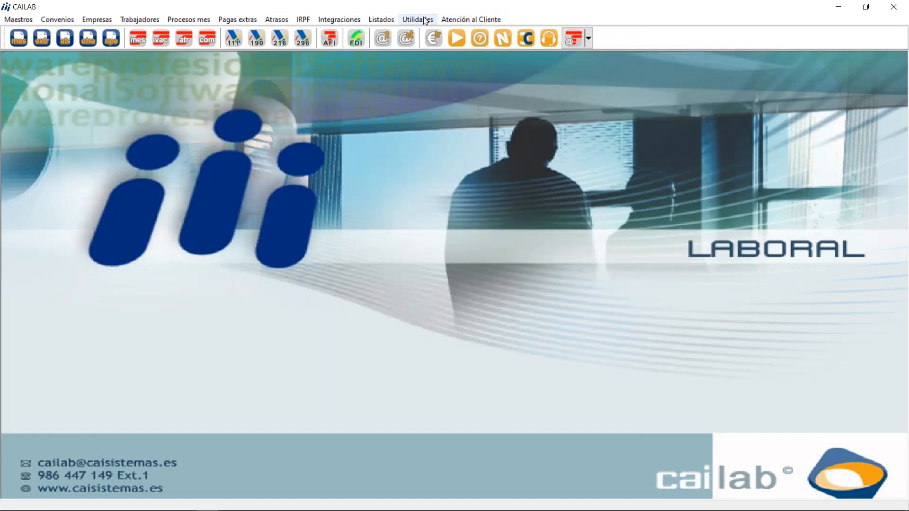
Step: Open the company Registro Retributivo export and set its period from Enero to Diciembre 2020
left_click(390, 21)
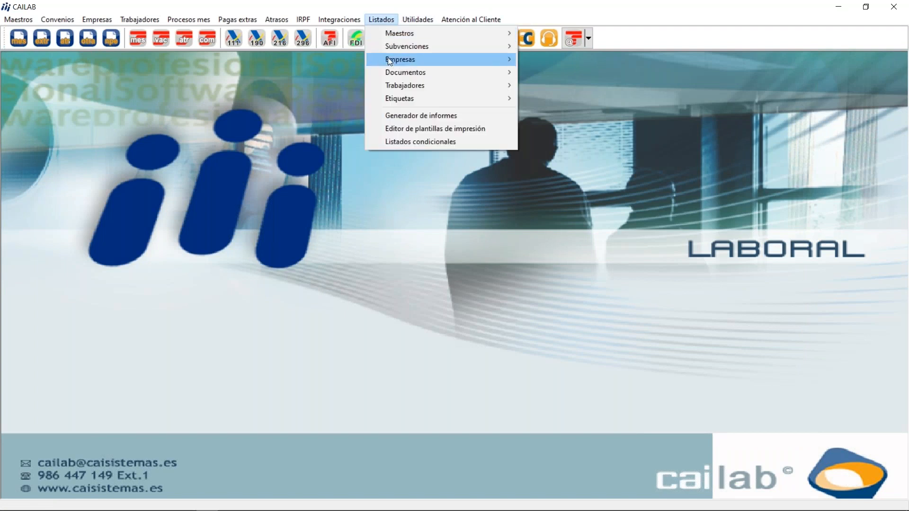
mouse_move(389, 63)
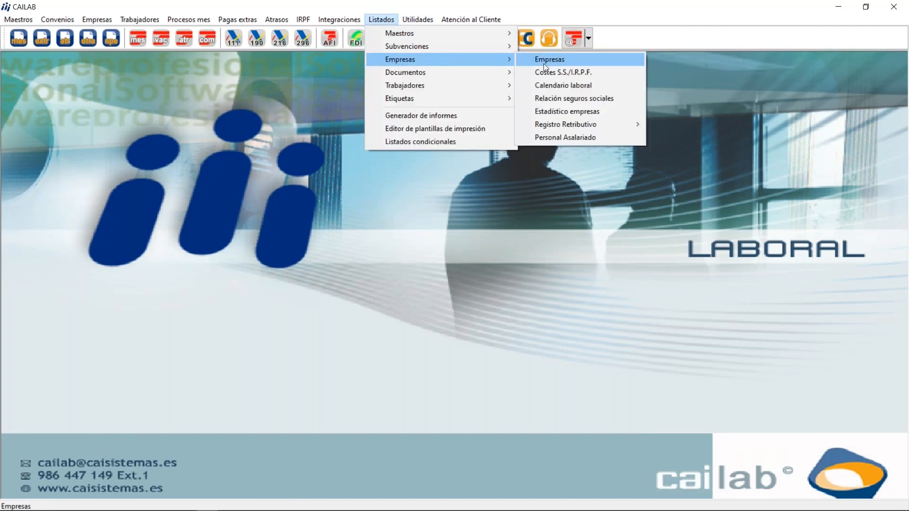
mouse_move(550, 124)
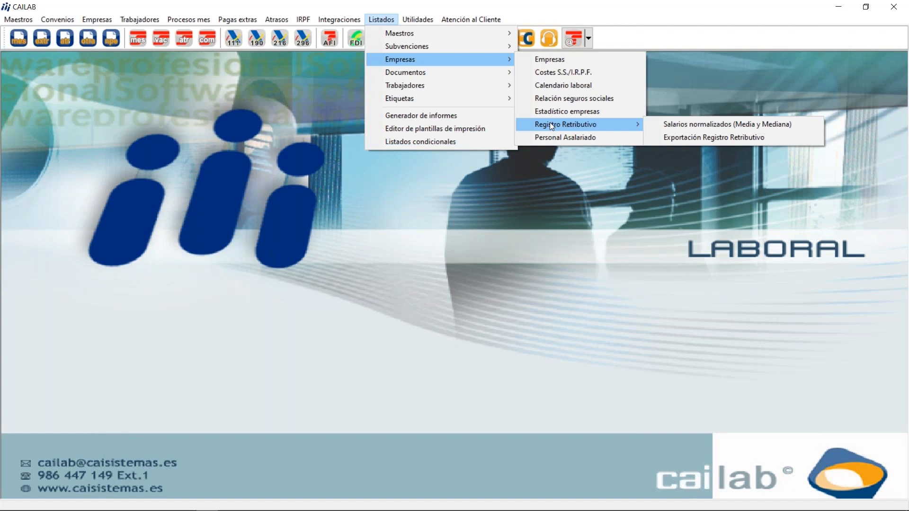
left_click(673, 137)
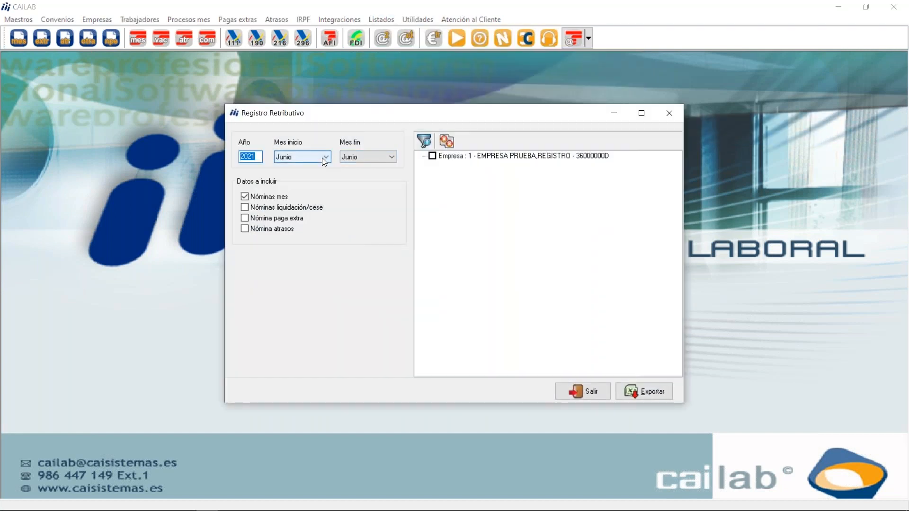
type("2020")
key("Tab")
key("e")
key("Tab")
key("d")
key("Tab")
Step: Include the liquidación/cese, paga extra and atrasos payrolls, and export the register for EMPRESA PRUEBA,REGISTRO
left_click(245, 208)
left_click(245, 229)
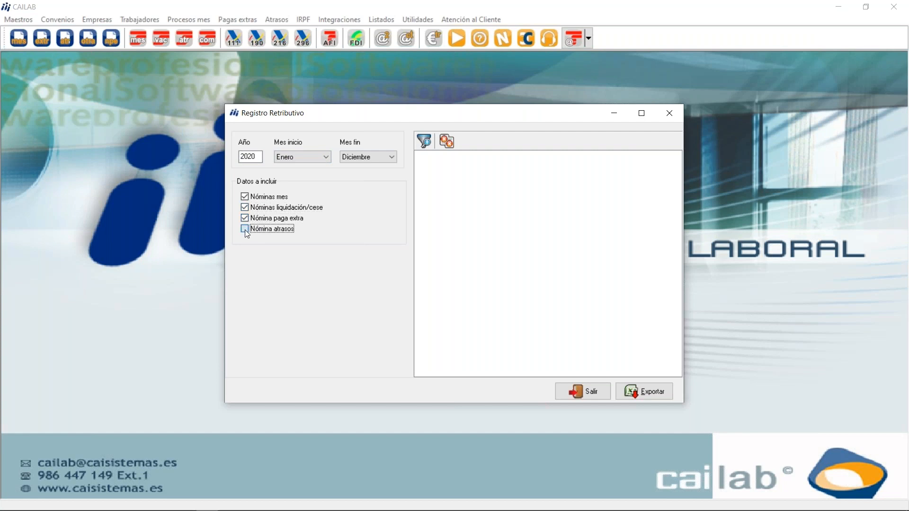
left_click(424, 140)
left_click(432, 157)
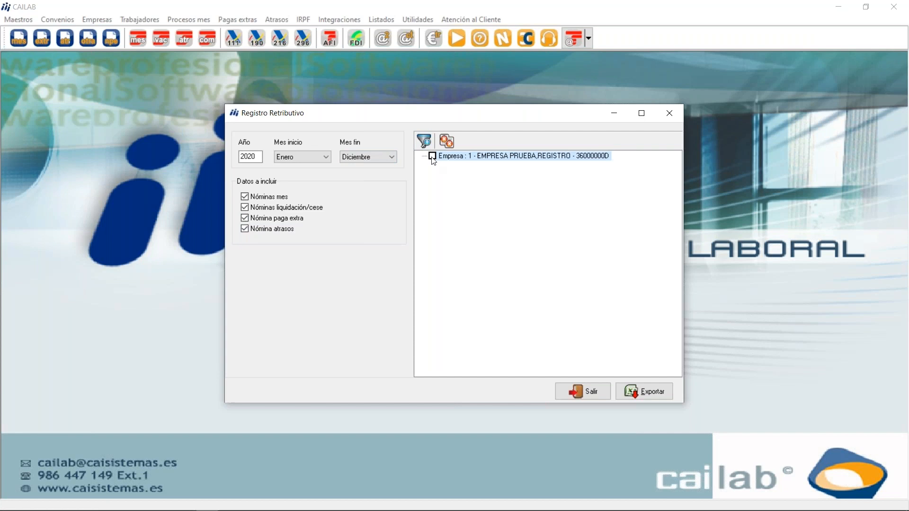
left_click(650, 395)
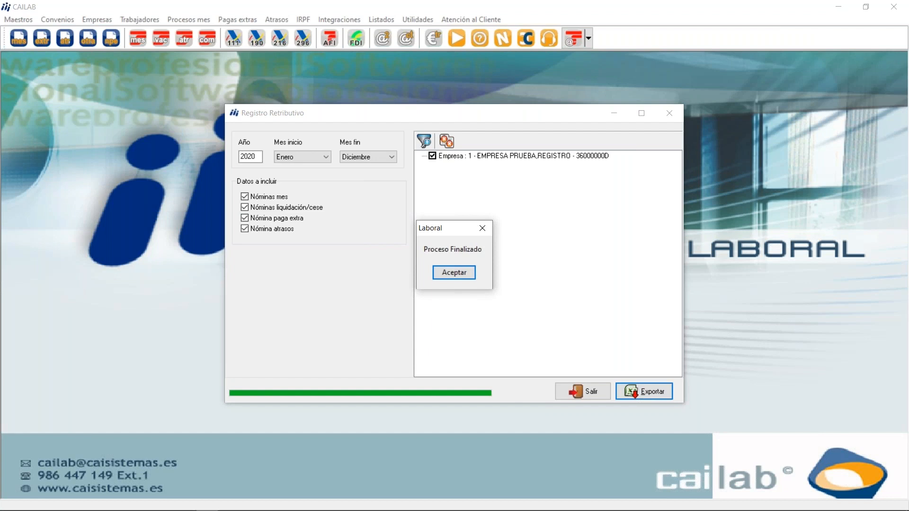
left_click(458, 275)
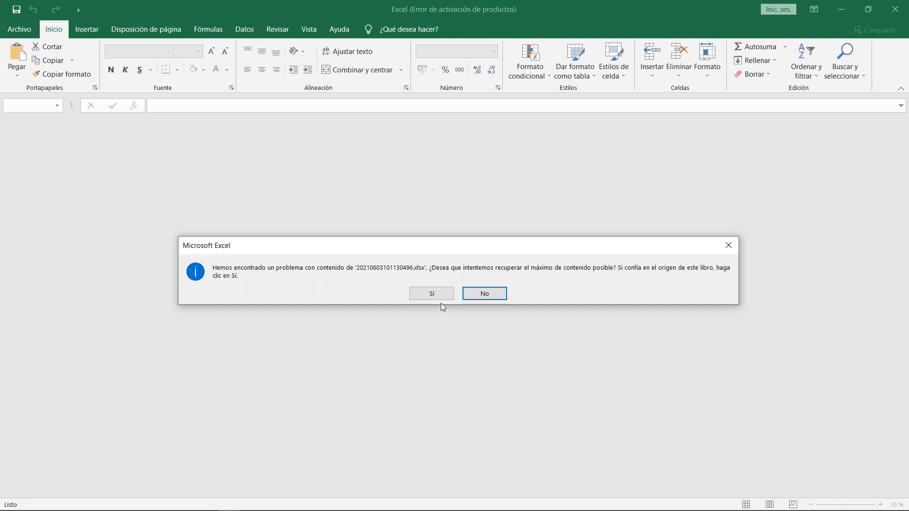
Step: Recover the exported workbook's content in Excel and close the repair report
left_click(433, 294)
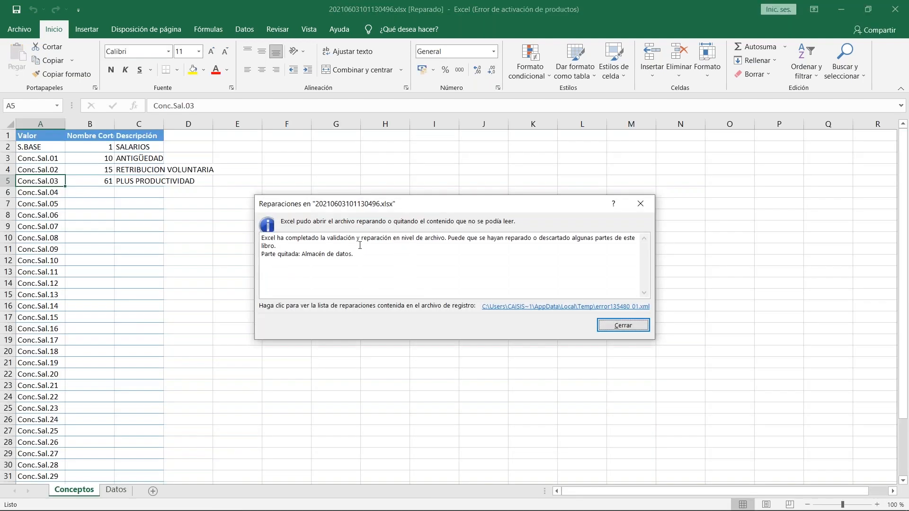
left_click(602, 131)
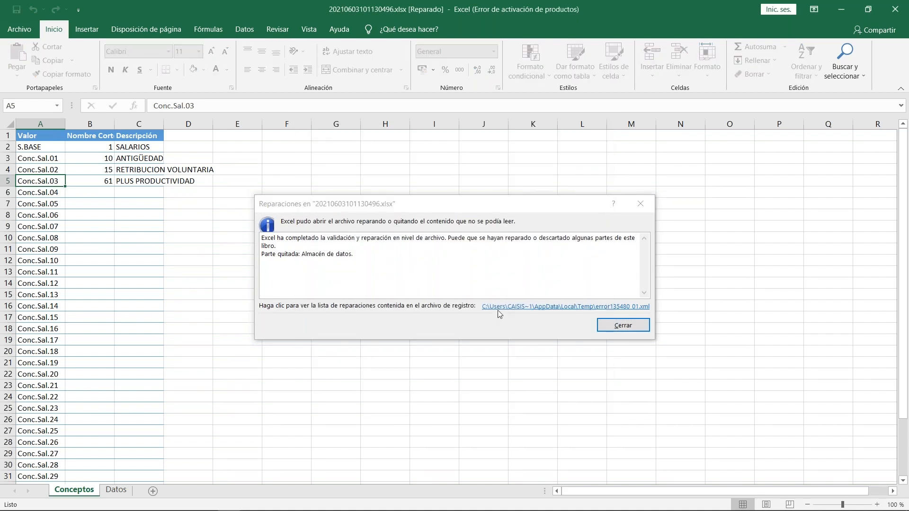
left_click(618, 330)
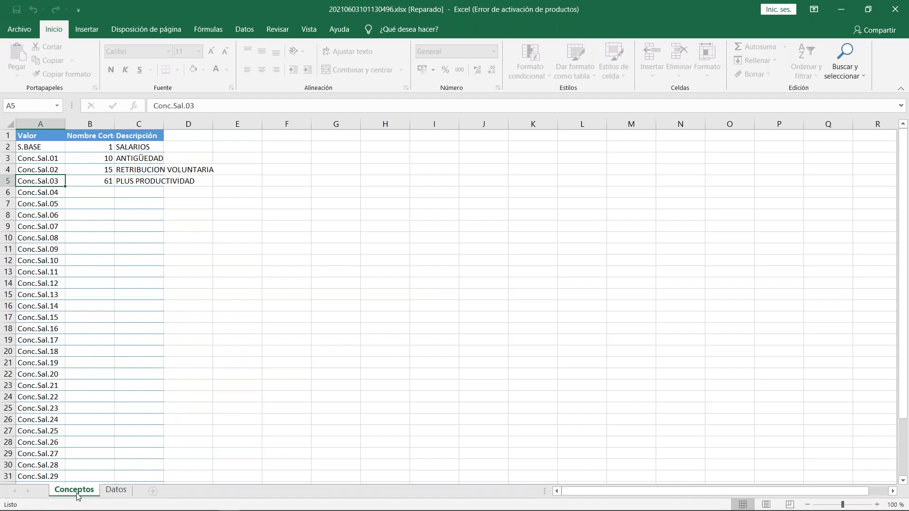
Step: Compare the Conceptos and Datos sheets of the exported workbook, examining the per-worker rows in Datos
left_click(115, 491)
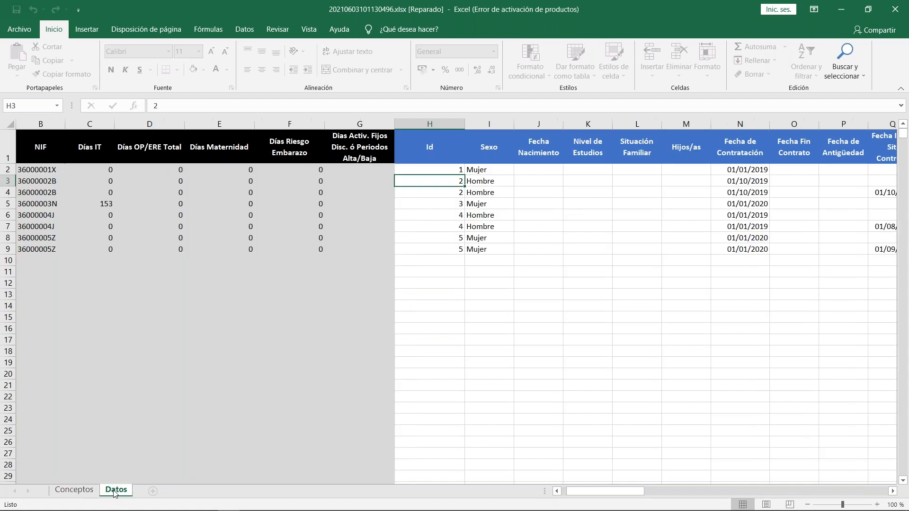
left_click(85, 491)
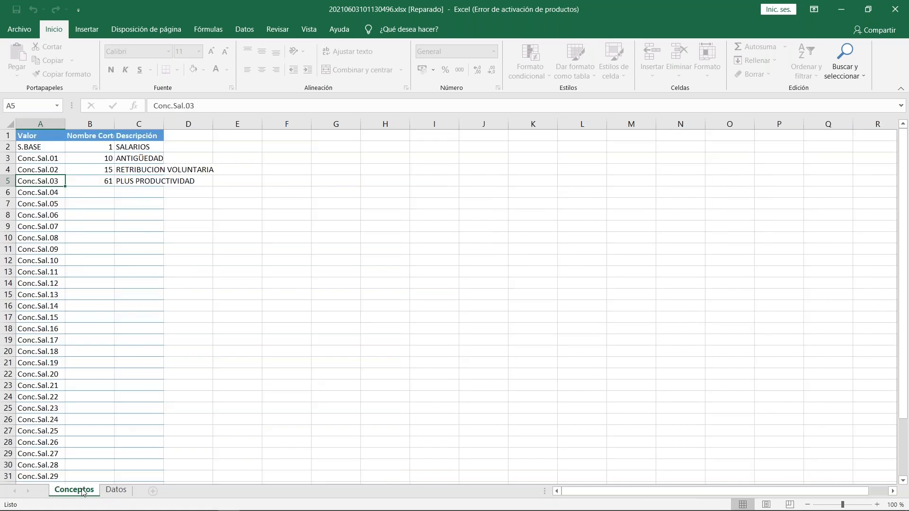
left_click(108, 491)
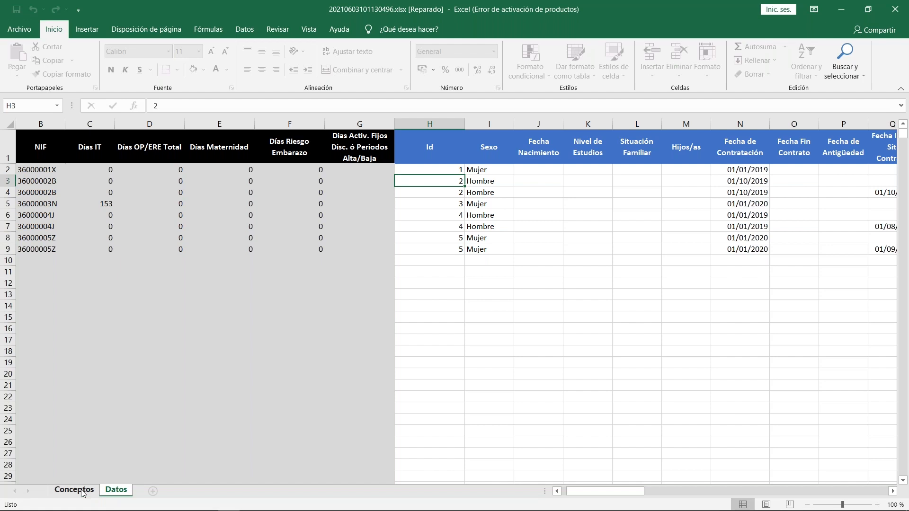
left_click(83, 492)
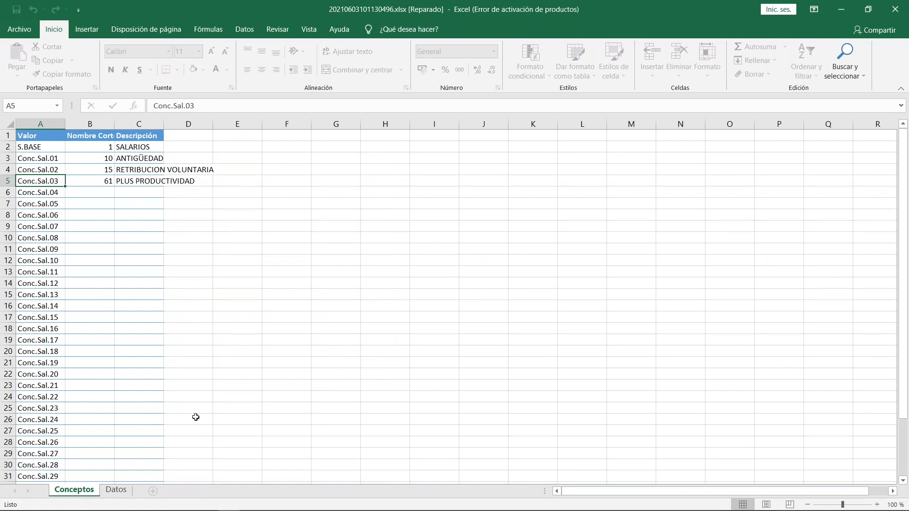
left_click(126, 493)
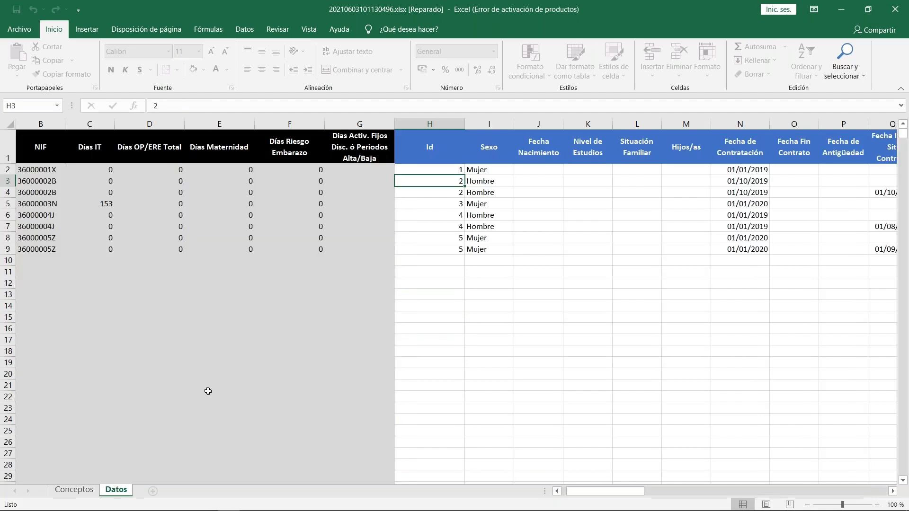
left_click(539, 293)
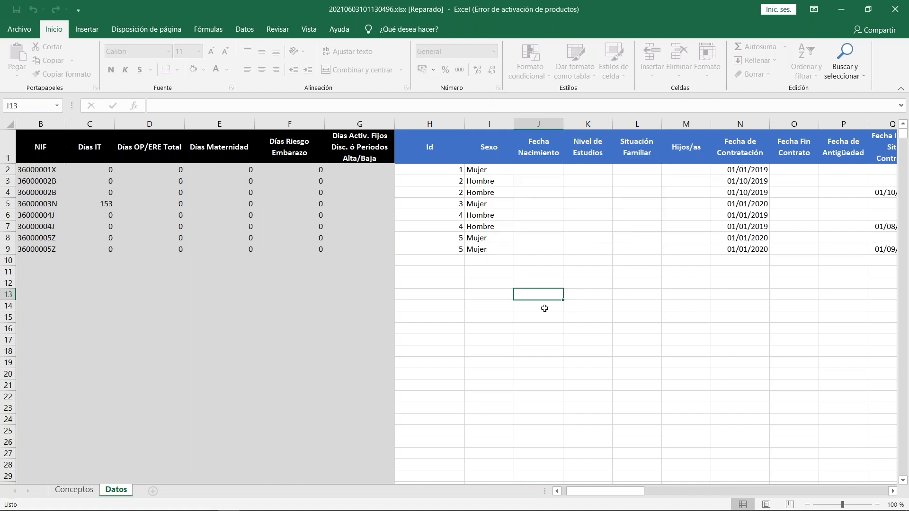
left_click(521, 316)
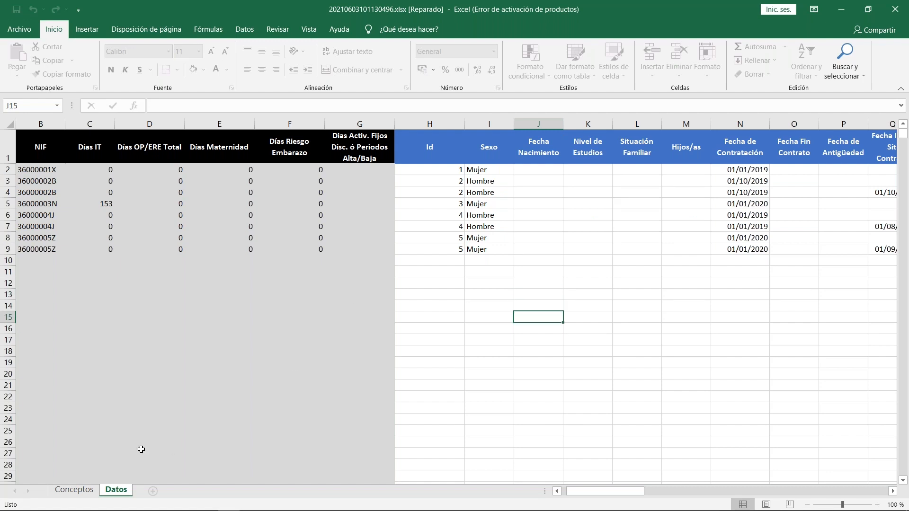
Step: Examine the salary concepts and the extra-salary concepts at the end of the Conceptos sheet
left_click(88, 495)
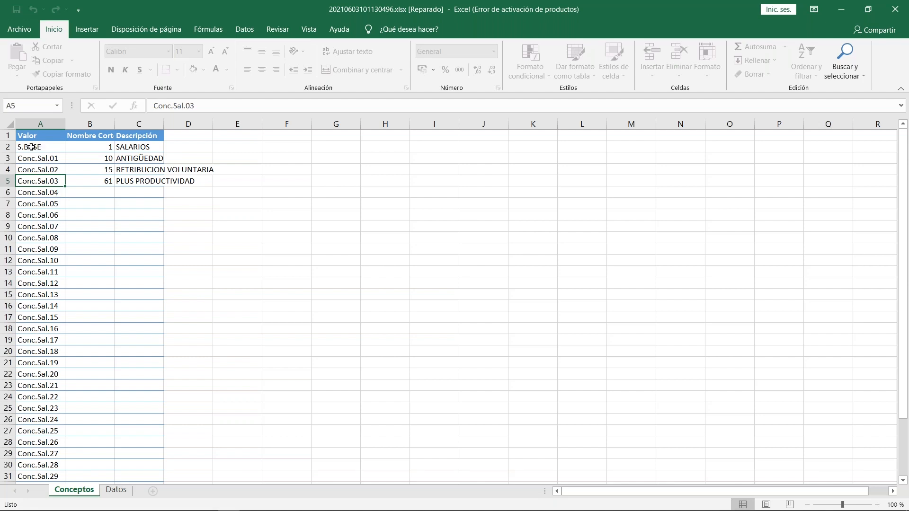
scroll(59, 163, "down", 1)
scroll(59, 163, "down", 4)
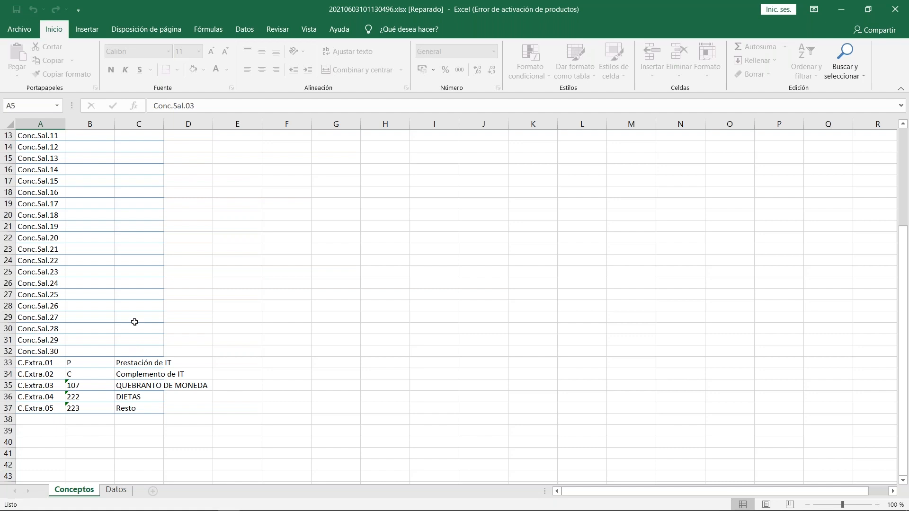
scroll(135, 322, "up", 4)
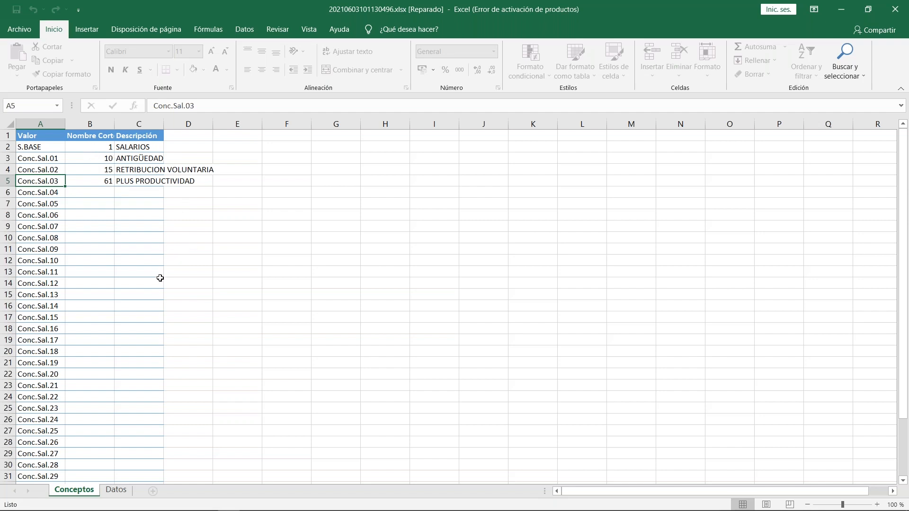
scroll(160, 278, "down", 1)
scroll(160, 278, "down", 6)
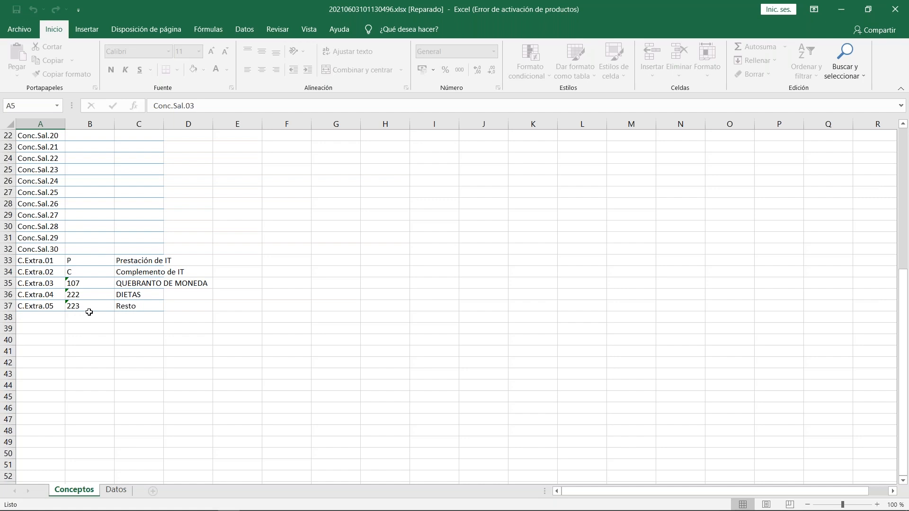
Step: Examine the worker identification and absence-day columns in the Datos sheet, then the personal and contract columns starting at Id
left_click(142, 310)
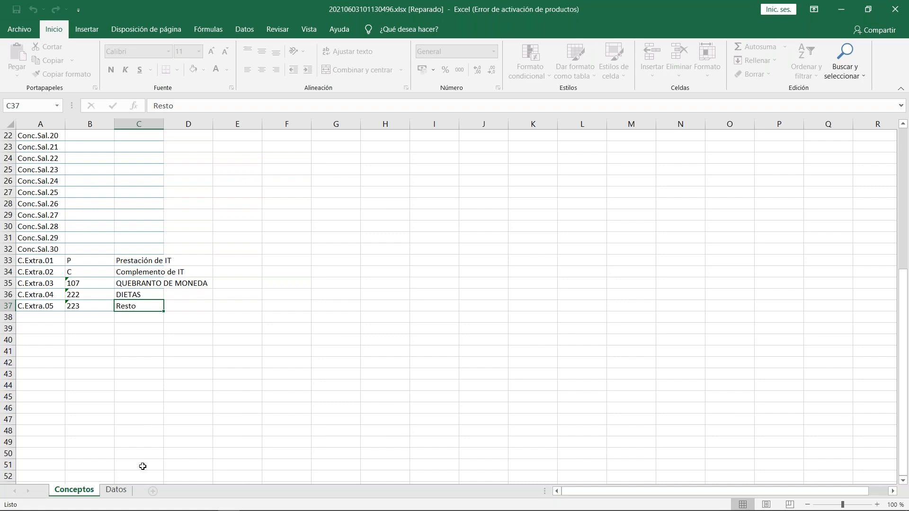
left_click(116, 490)
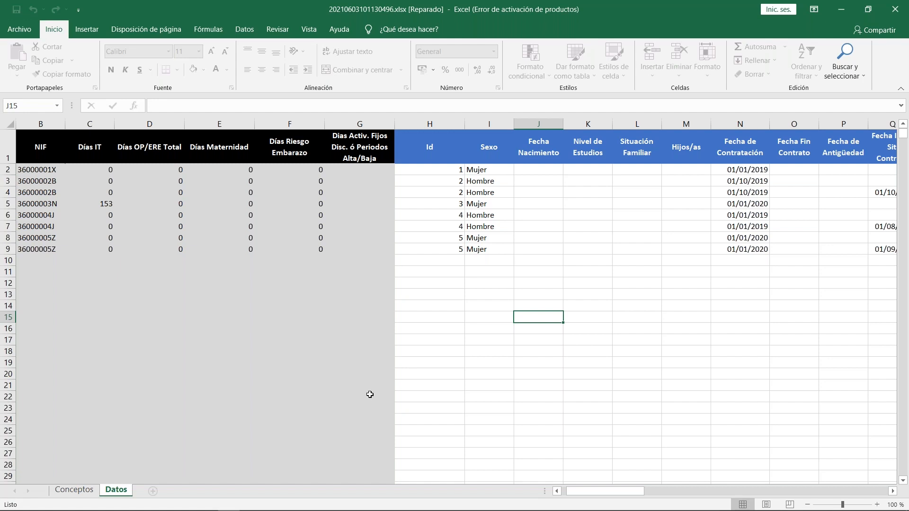
left_click(558, 491)
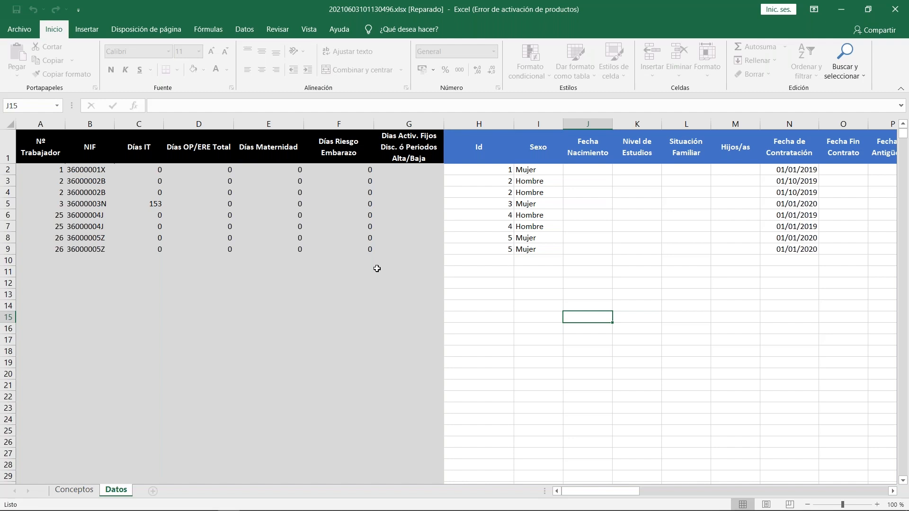
left_click(458, 153)
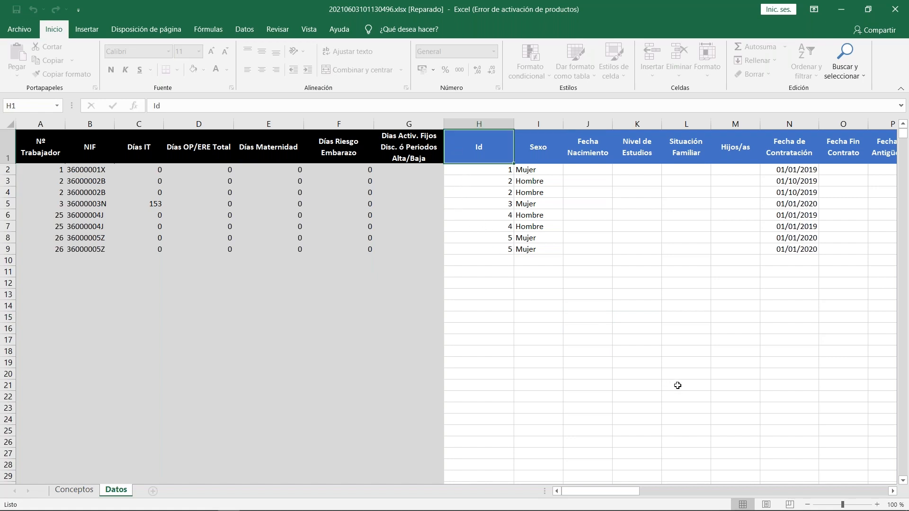
left_click(894, 492)
left_click_drag(893, 493, 893, 493)
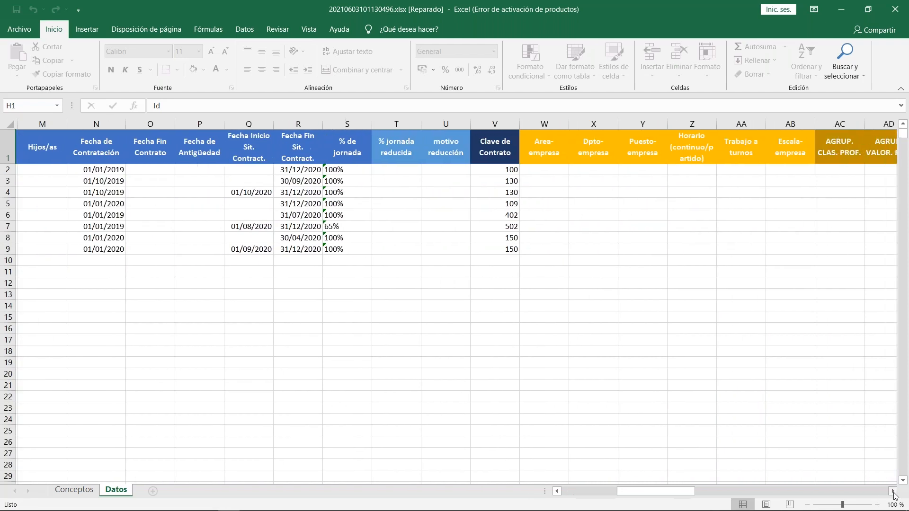
Step: Compare the contract-situation start and end dates of each worker row in Datos with the professional category and salary columns
left_click_drag(682, 490, 570, 479)
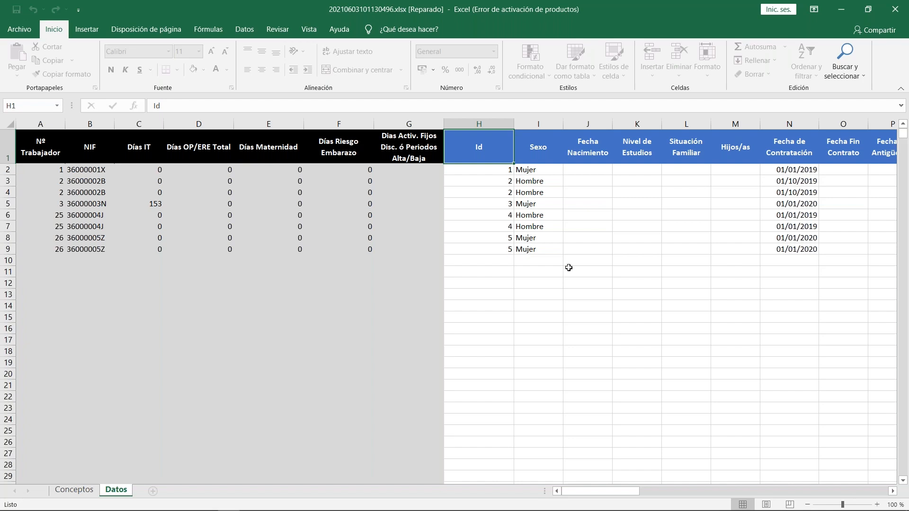
left_click_drag(612, 493, 649, 493)
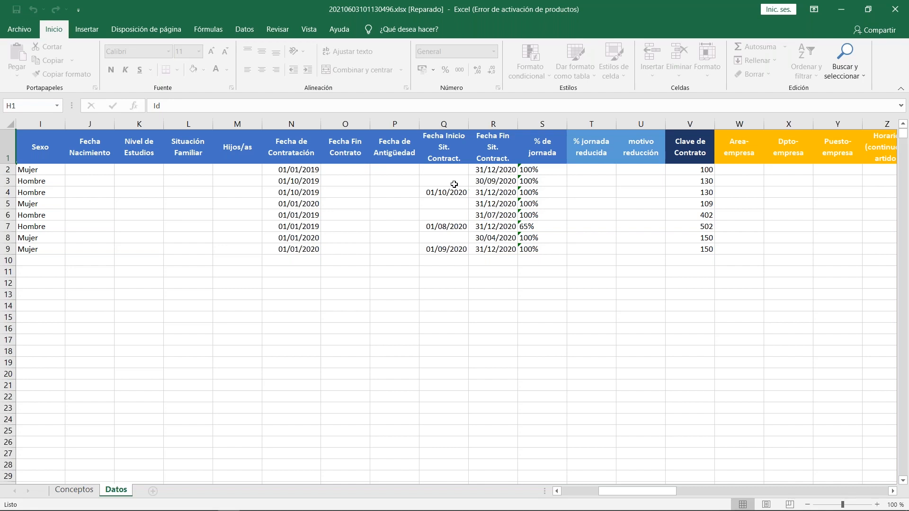
left_click(499, 182)
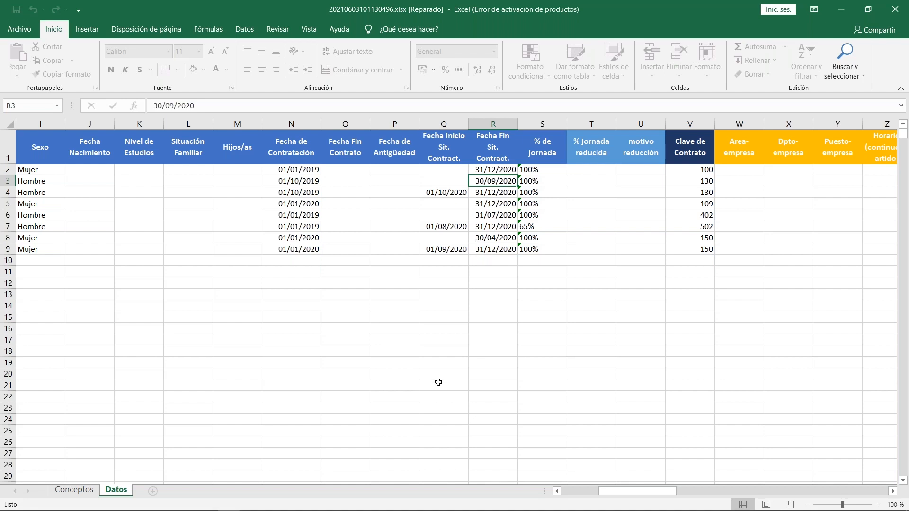
left_click_drag(607, 492, 670, 493)
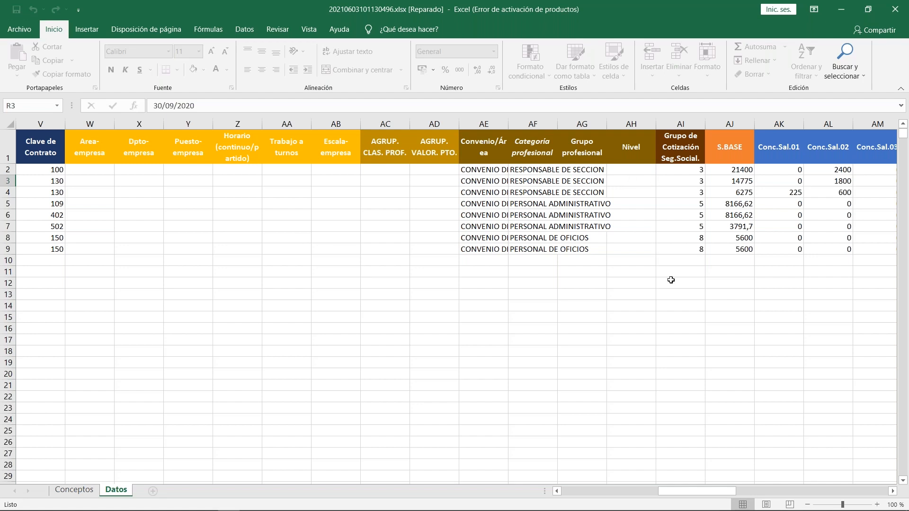
left_click_drag(691, 492, 610, 480)
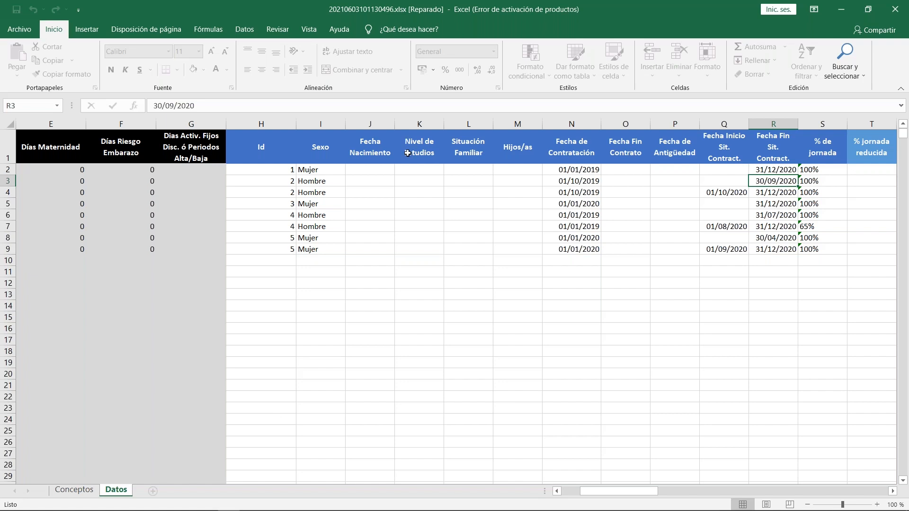
Step: Close the Registro Retributivo export window in CAILAB and open the Herramienta-Registro-Retributivo workbook from the desktop in Excel
left_click(845, 10)
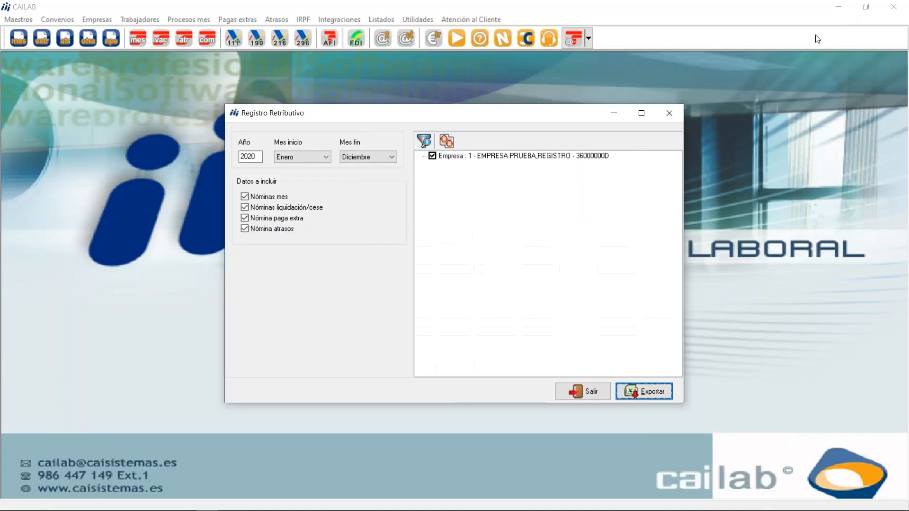
left_click(675, 113)
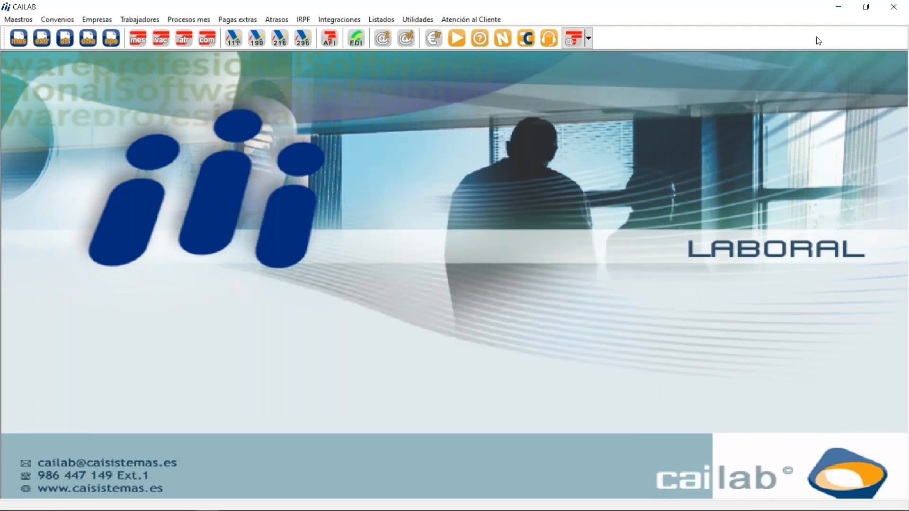
left_click(842, 7)
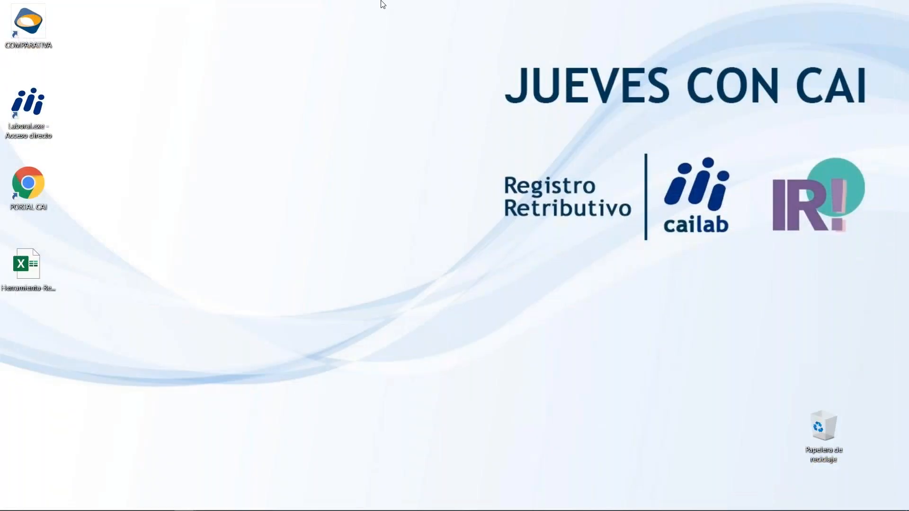
left_click(25, 273)
double_click(25, 274)
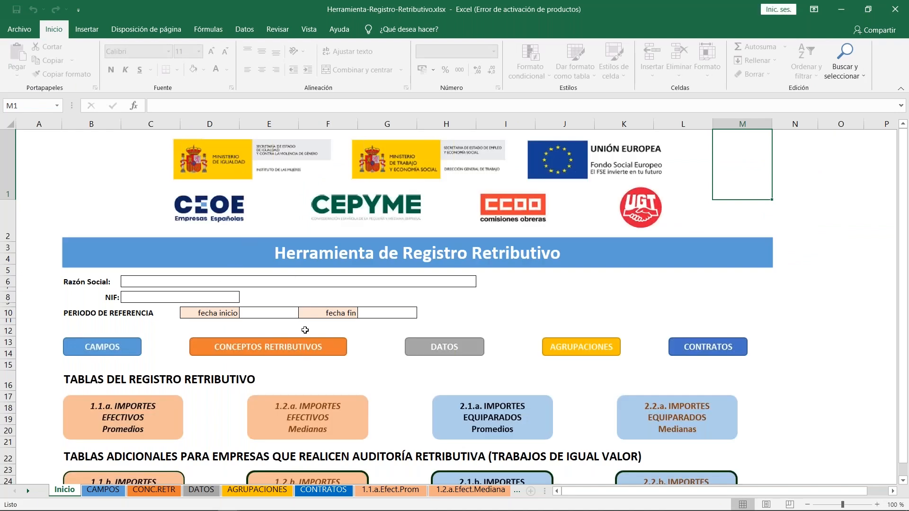
Step: Review the sections on the tool's Inicio sheet and the salary concept table in the CONC.RETR sheet
scroll(305, 330, "down", 2)
scroll(304, 326, "up", 2)
scroll(133, 374, "down", 2)
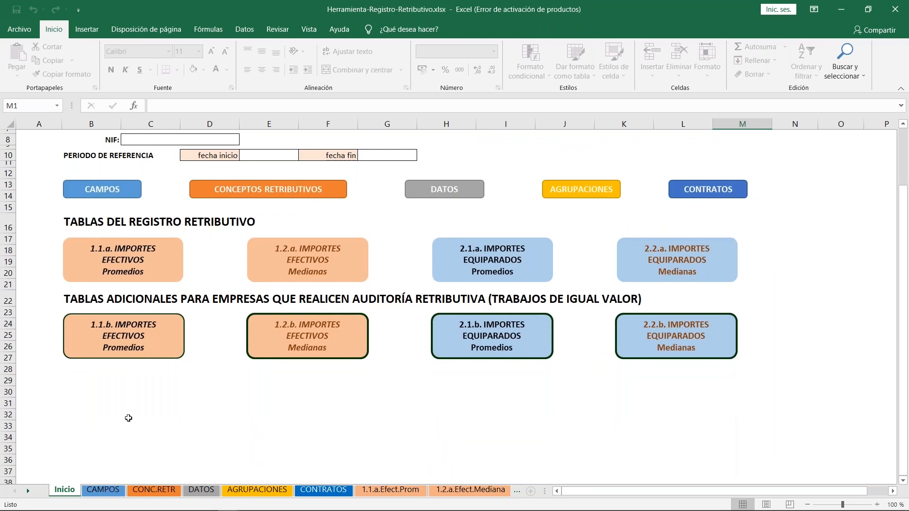
mouse_move(117, 504)
left_click(147, 491)
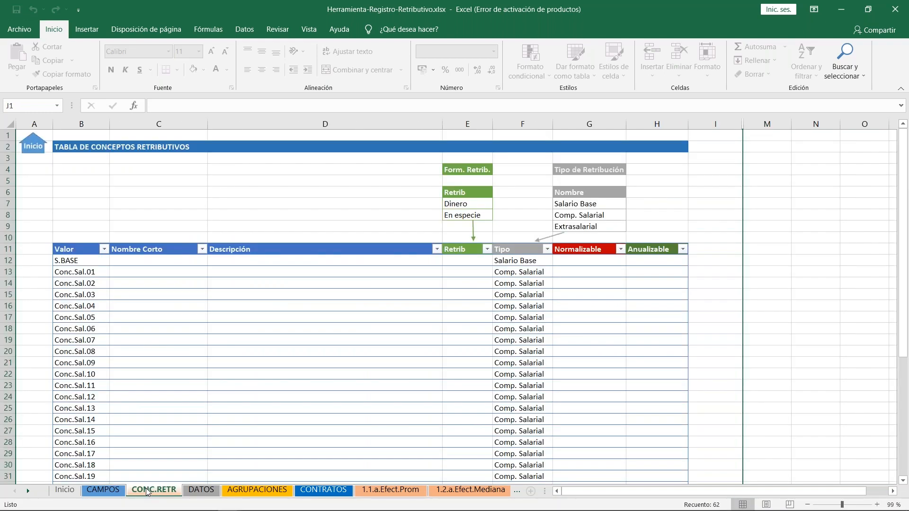
scroll(164, 361, "down", 2)
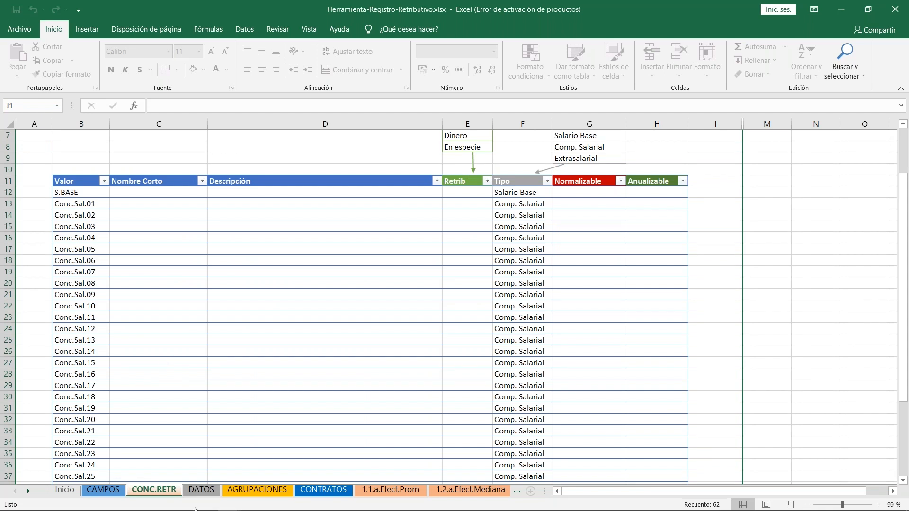
Step: Switch to HOJA EXCEL CAI in Excel for the web and copy the concept codes and descriptions in B2:C37 of Conceptos
mouse_move(171, 509)
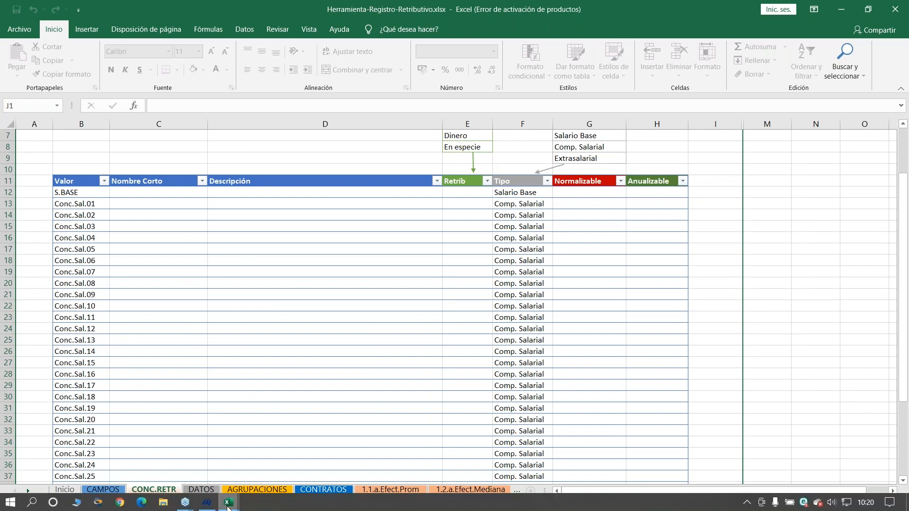
mouse_move(228, 503)
left_click(185, 468)
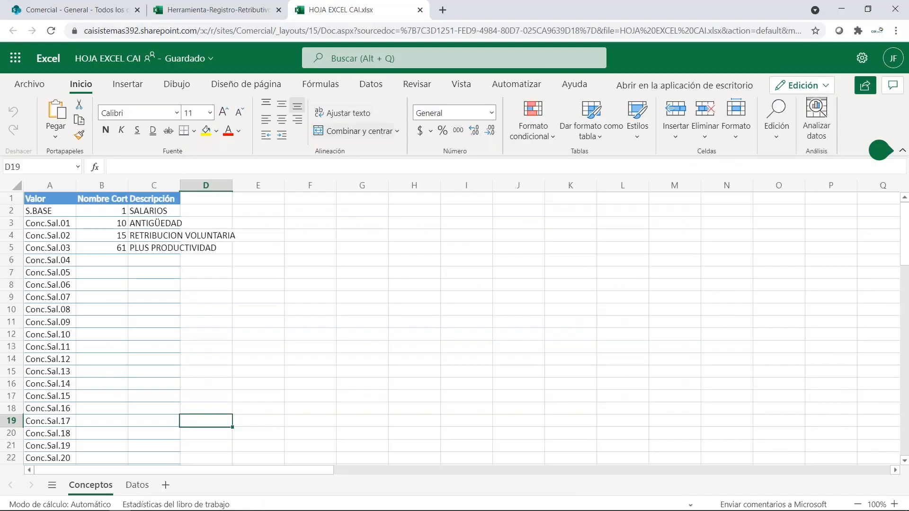
left_click_drag(95, 209, 155, 360)
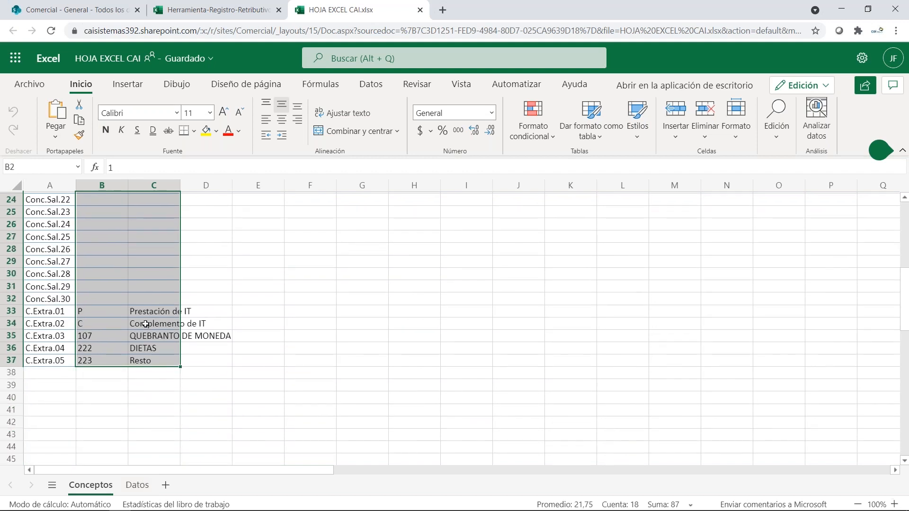
right_click(145, 291)
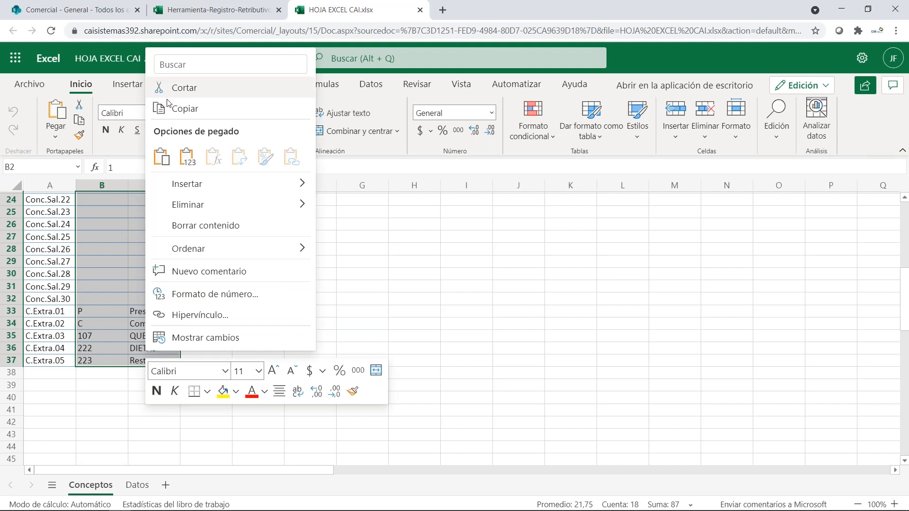
left_click(179, 109)
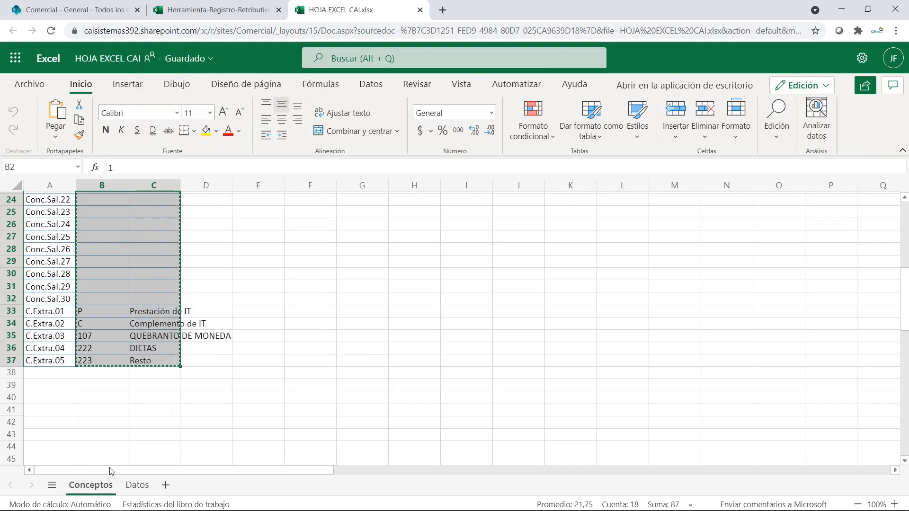
Step: Paste the copied codes and descriptions into Nombre Corto and Descripción of the tool's CONC.RETR sheet from C12, and check the filled table
left_click(137, 485)
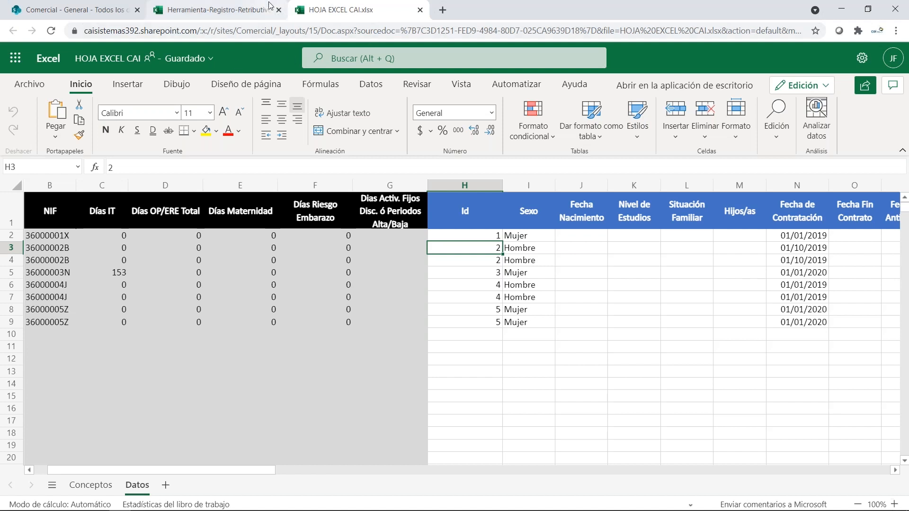
left_click(216, 10)
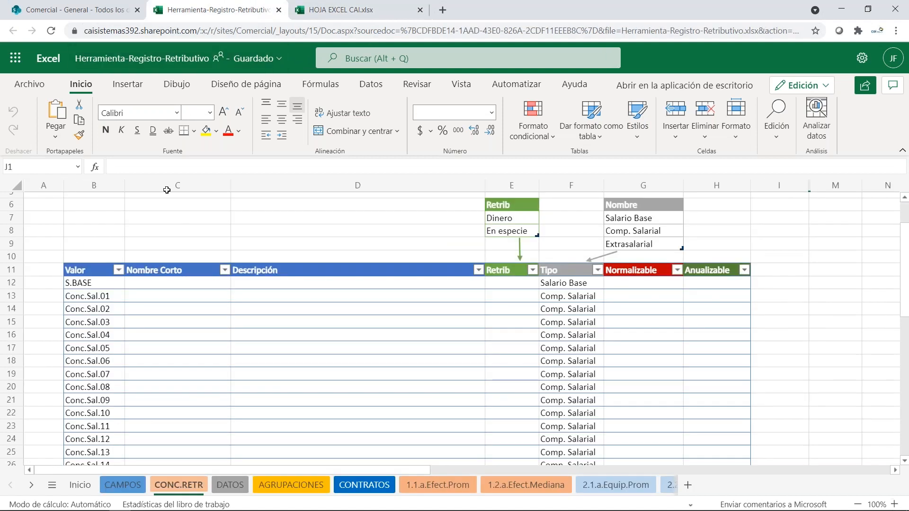
left_click(137, 284)
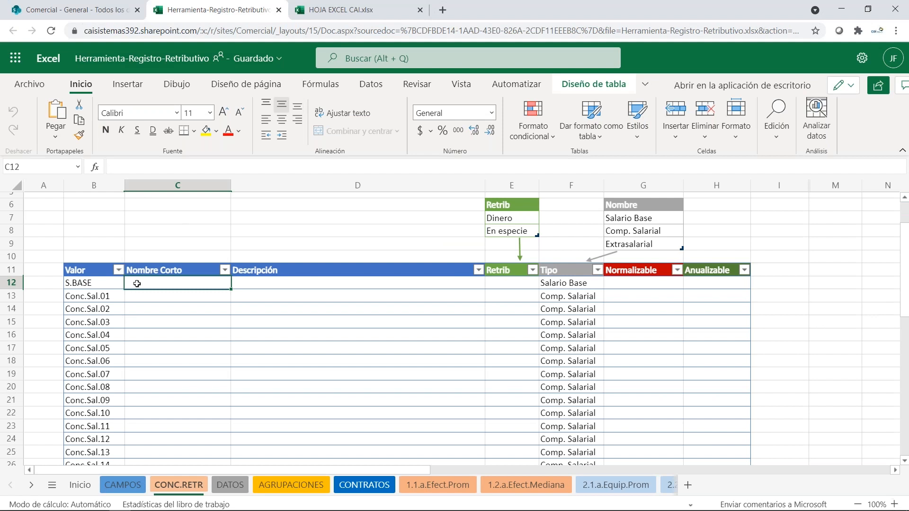
key("shift+F10")
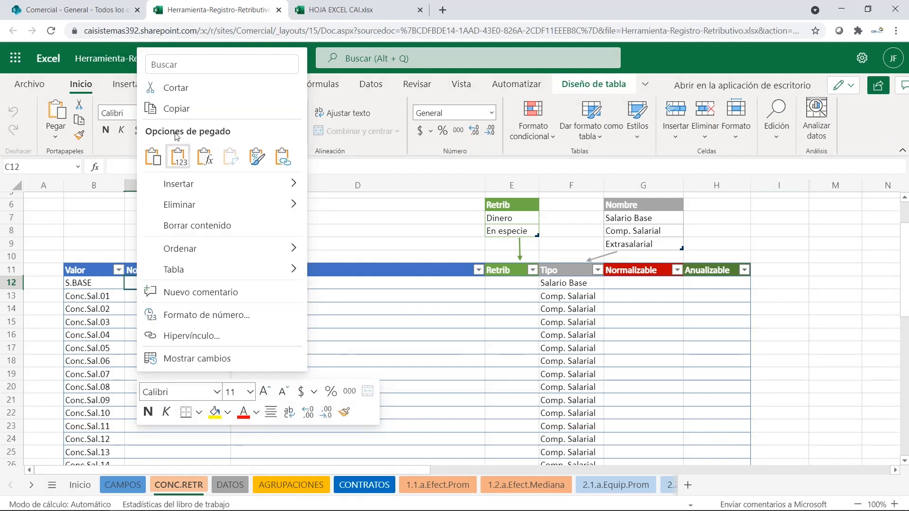
left_click(159, 157)
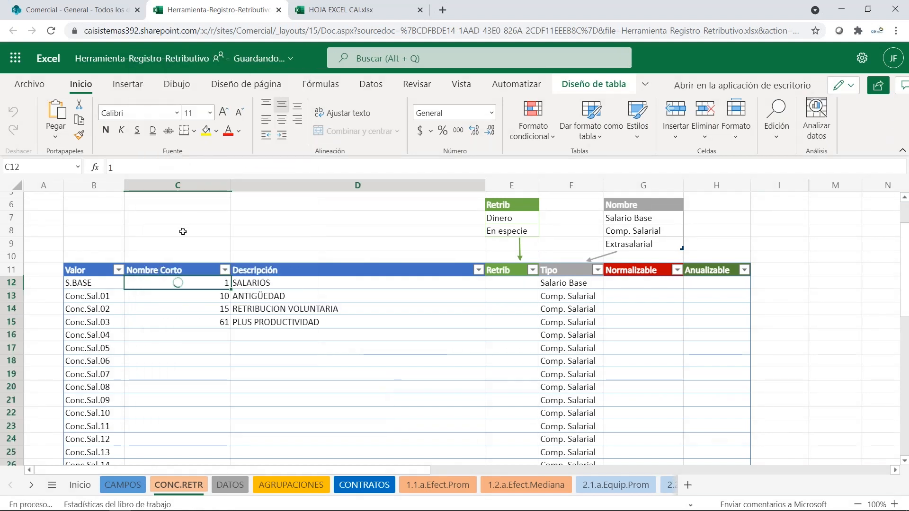
left_click(272, 301)
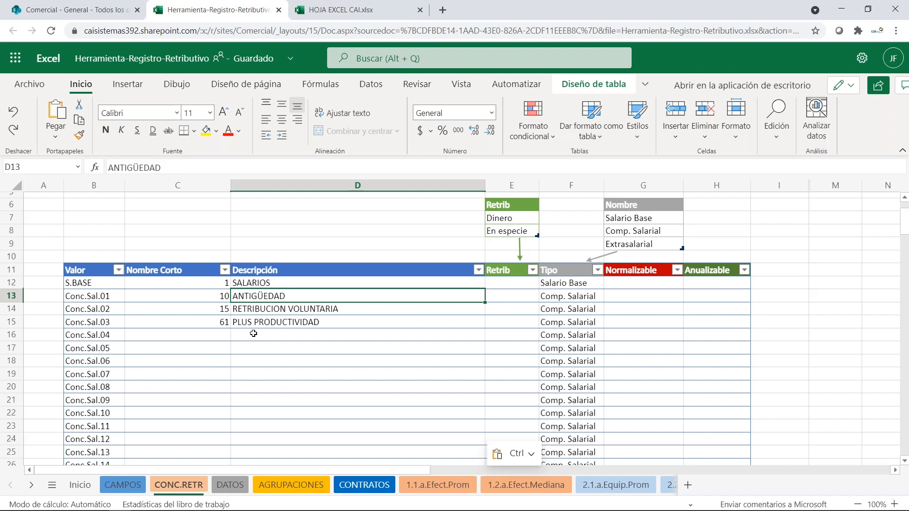
scroll(253, 334, "down", 12)
scroll(253, 334, "up", 14)
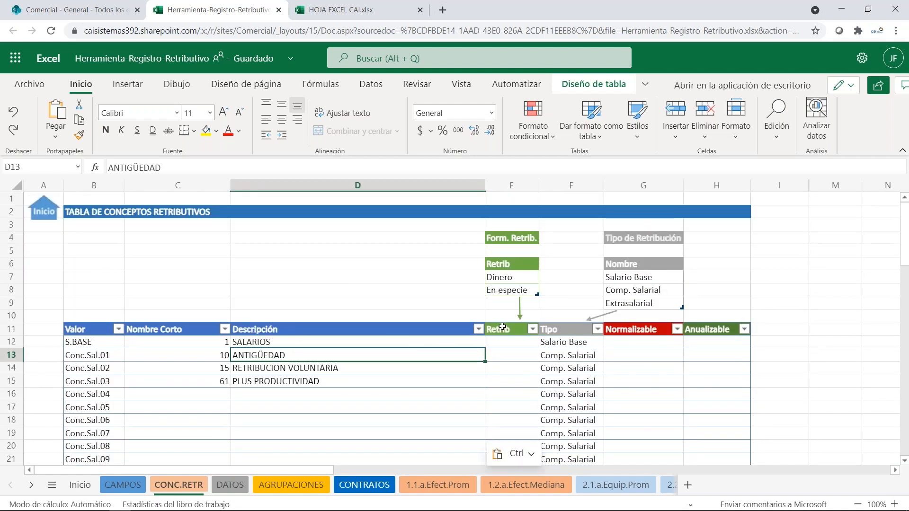
left_click(534, 335)
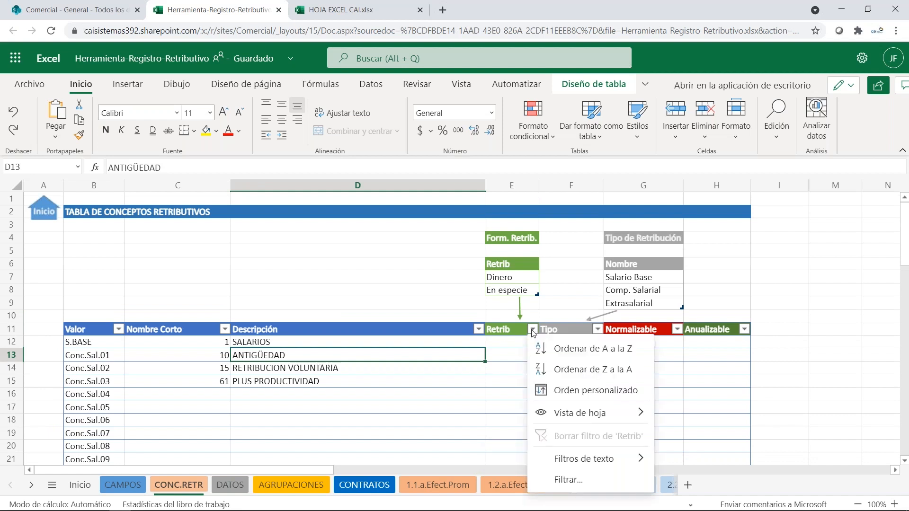
left_click(509, 346)
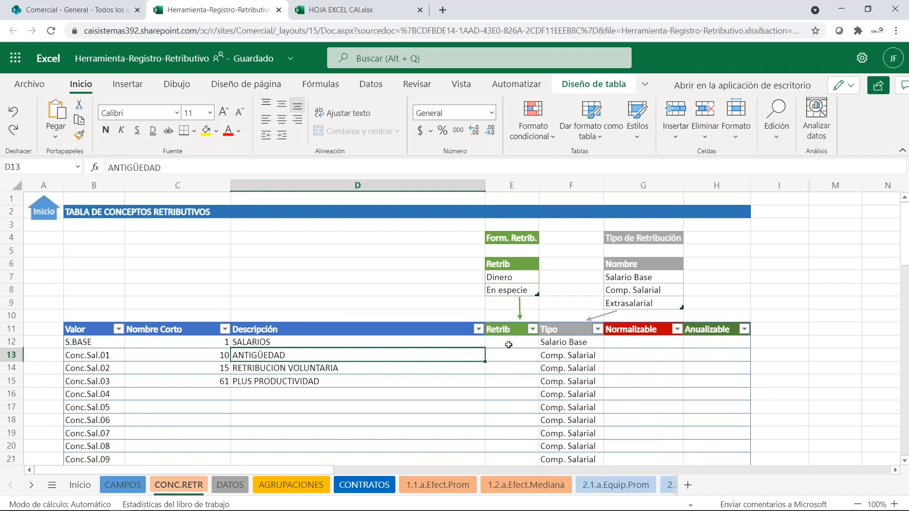
left_click(533, 331)
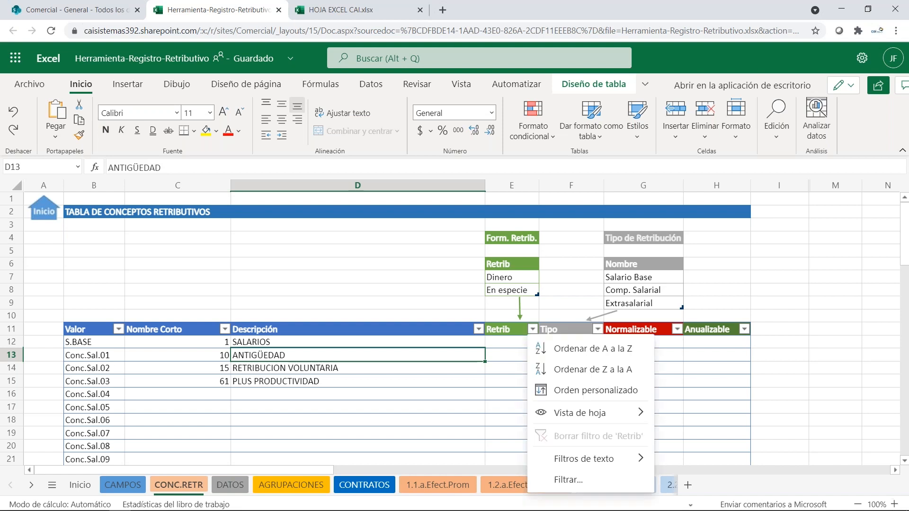
left_click(514, 348)
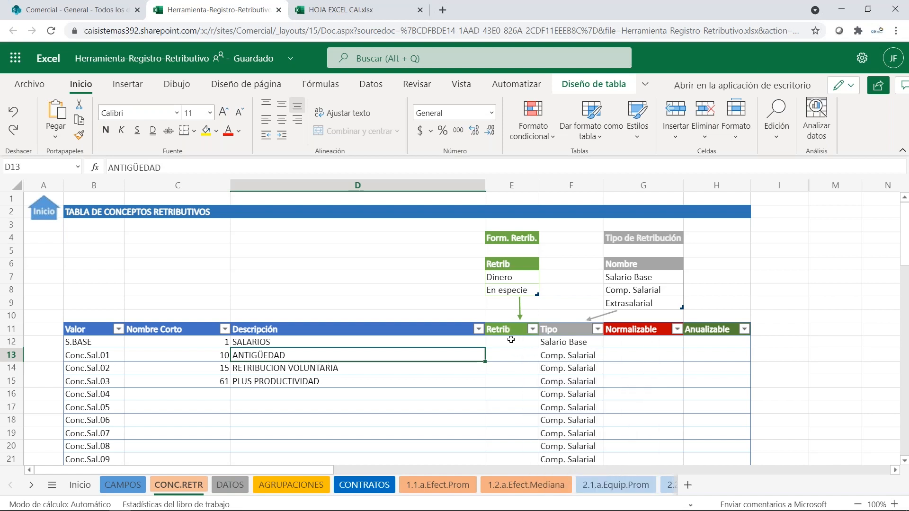
Step: Set Retrib to Dinero for SALARIOS, ANTIGÜEDAD and RETRIBUCION VOLUNTARIA in rows 12 to 14 of CONC.RETR
left_click(508, 344)
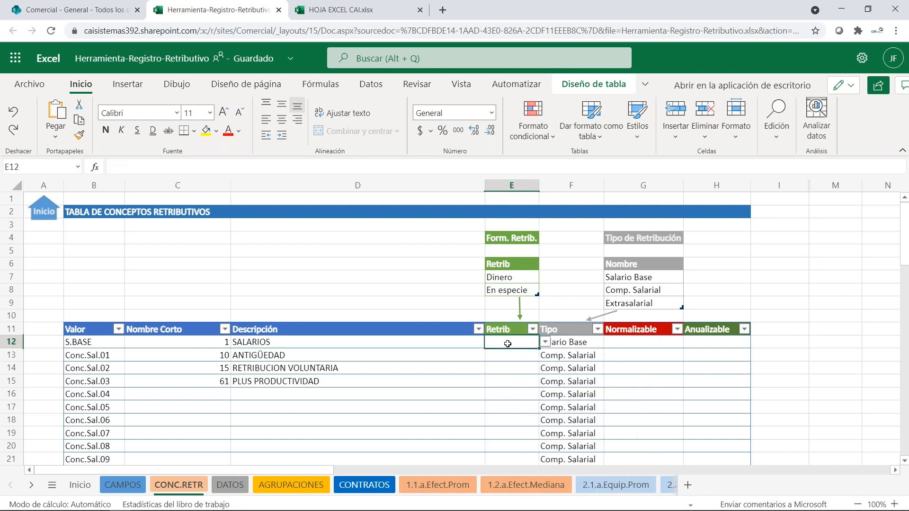
left_click(546, 343)
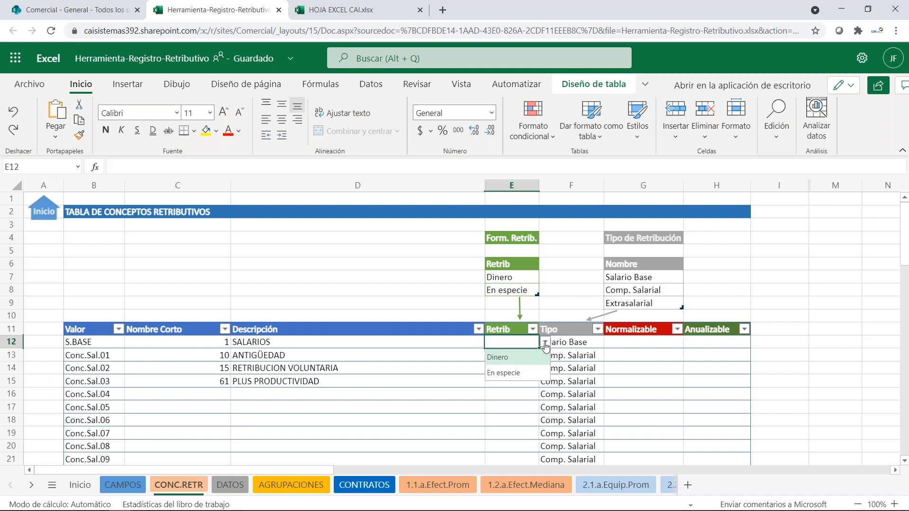
left_click(508, 356)
left_click(509, 355)
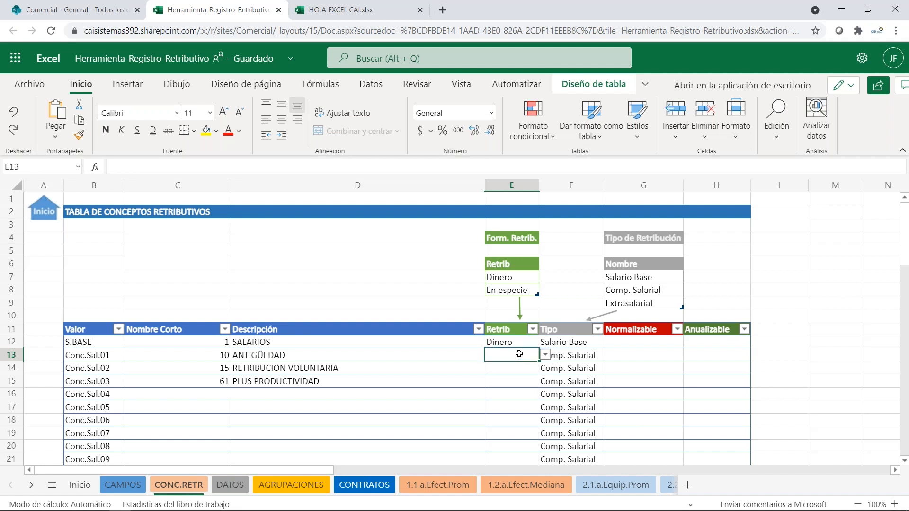
left_click(546, 355)
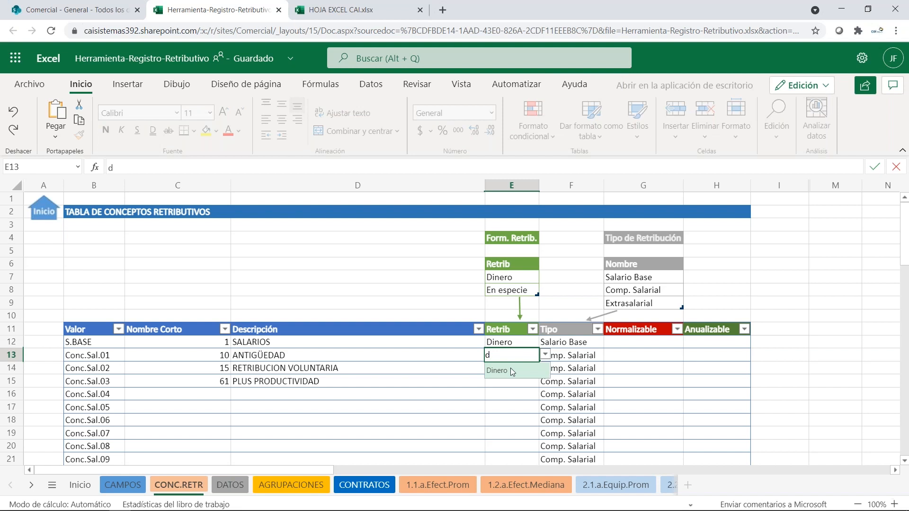
left_click(512, 369)
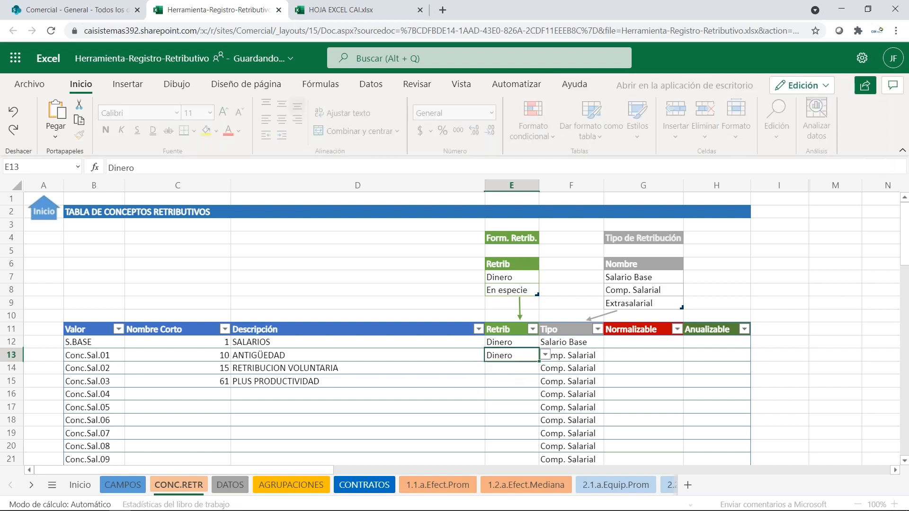
left_click(494, 367)
left_click(545, 368)
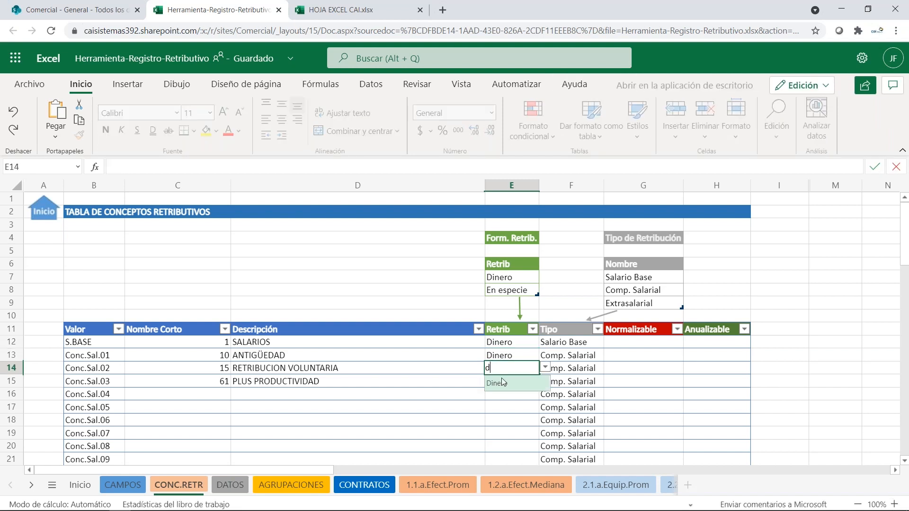
left_click(505, 382)
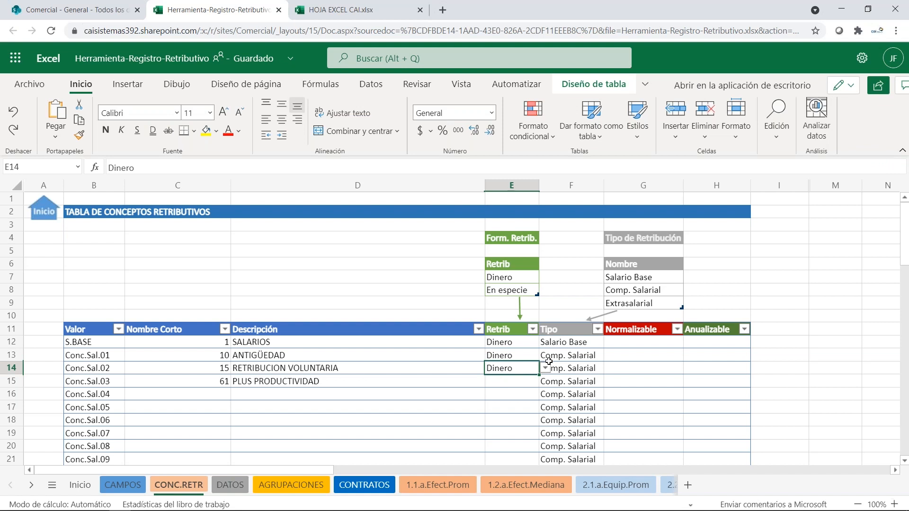
Step: Set Normalizable and Anualizable to Sí for the SALARIOS concept in row 12
left_click(620, 342)
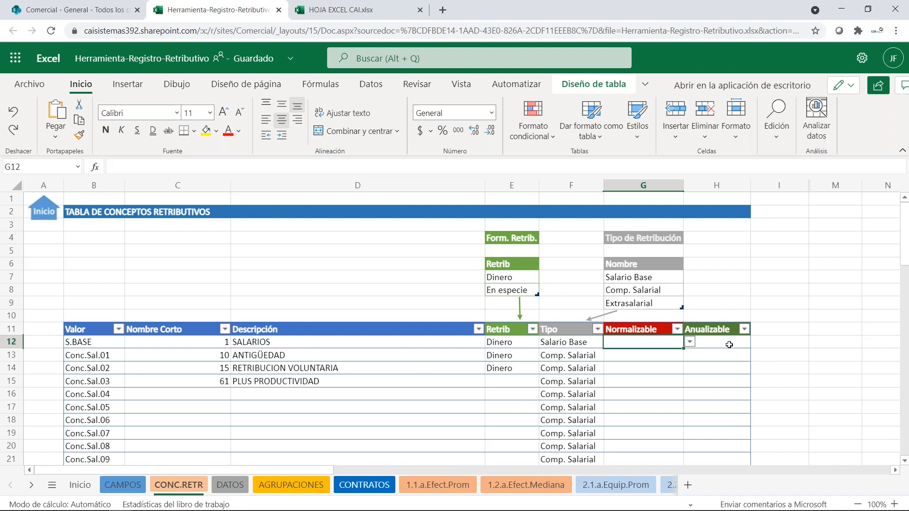
left_click(690, 346)
left_click(632, 357)
left_click(715, 345)
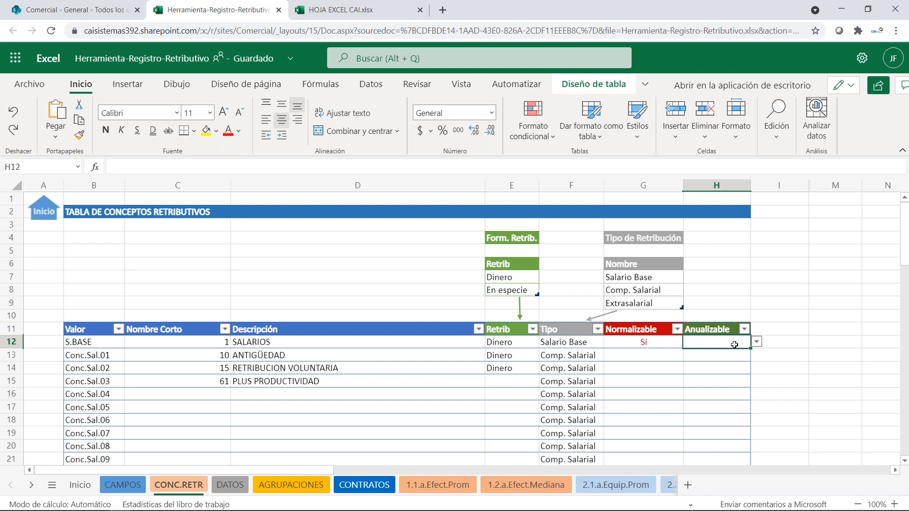
left_click(756, 342)
left_click(694, 358)
left_click(667, 354)
type("s")
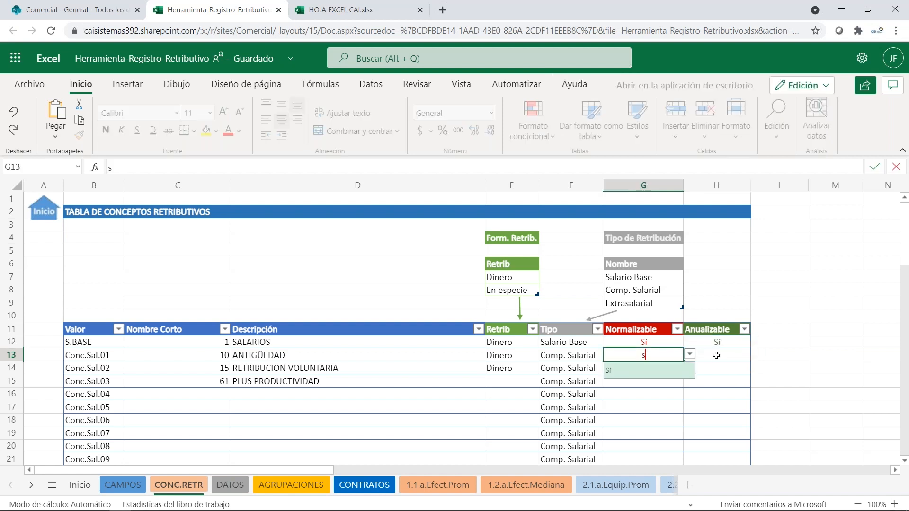
key("Return")
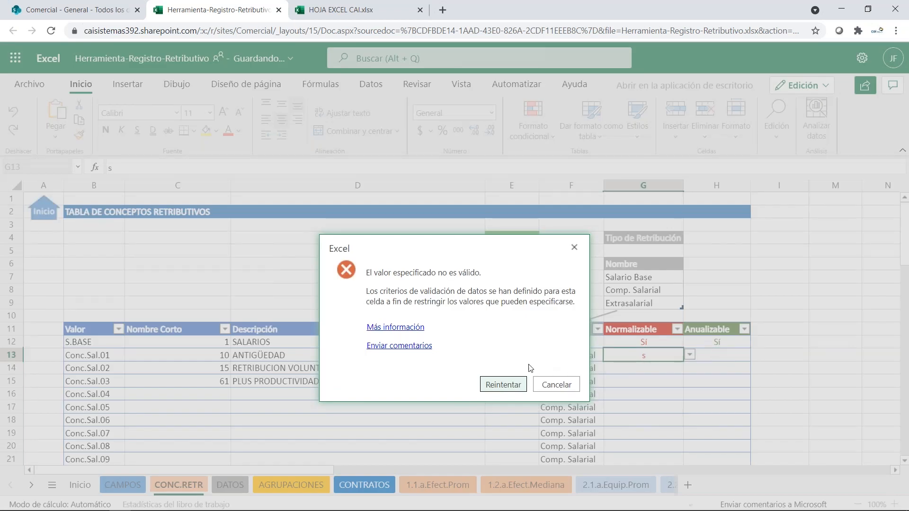
left_click(553, 387)
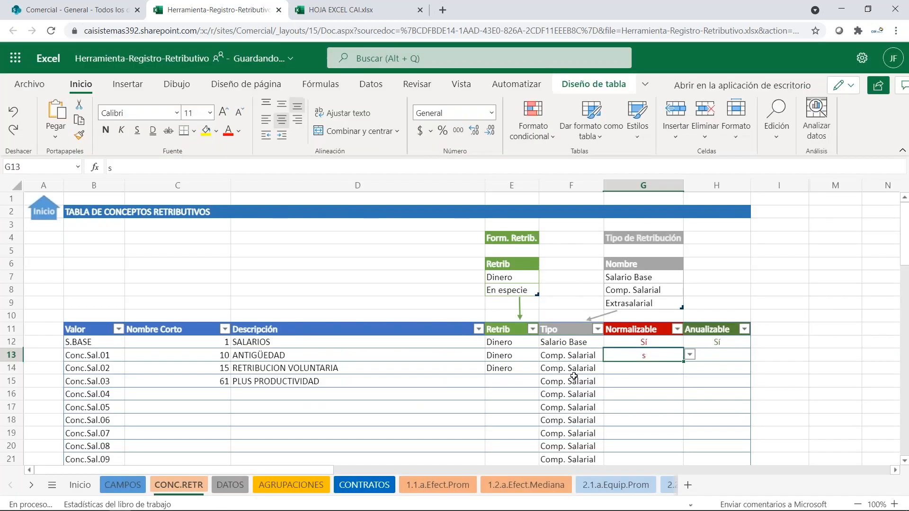
Step: Choose Sí for both Normalizable and Anualizable of the ANTIGÜEDAD concept in row 13
left_click(690, 356)
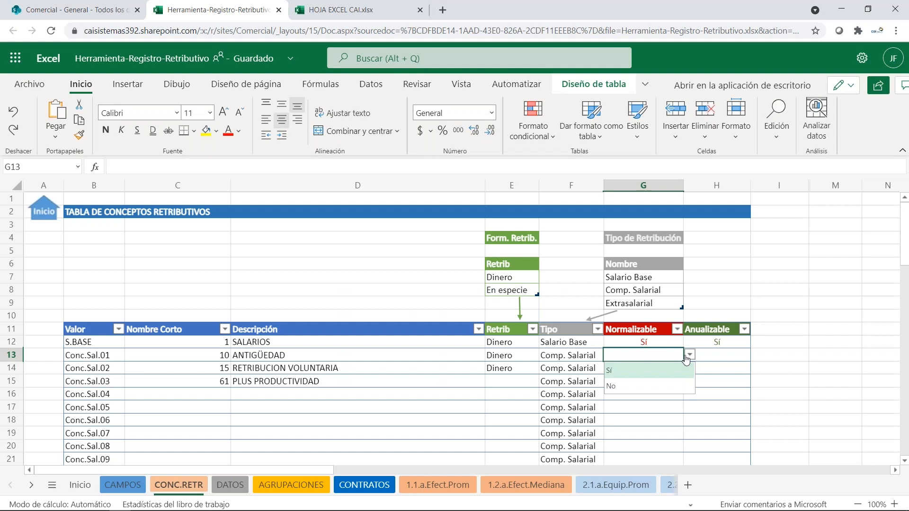
left_click(610, 373)
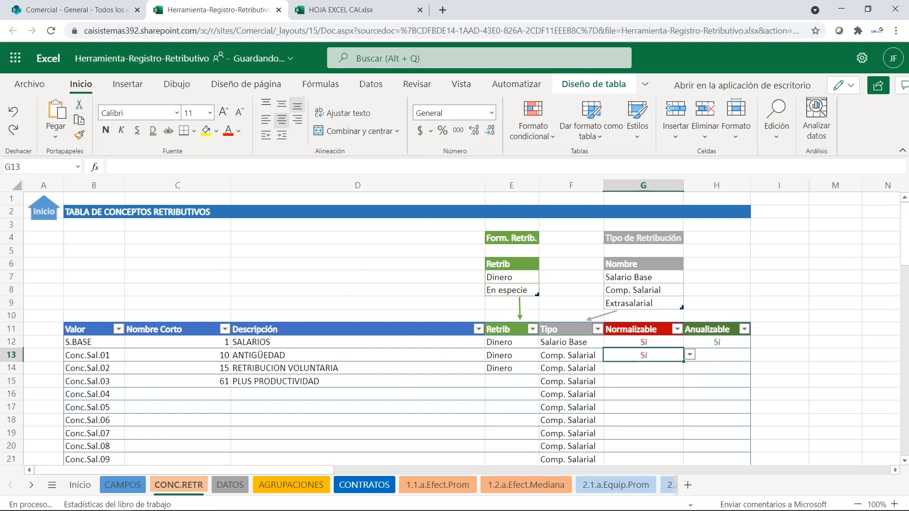
key("Tab")
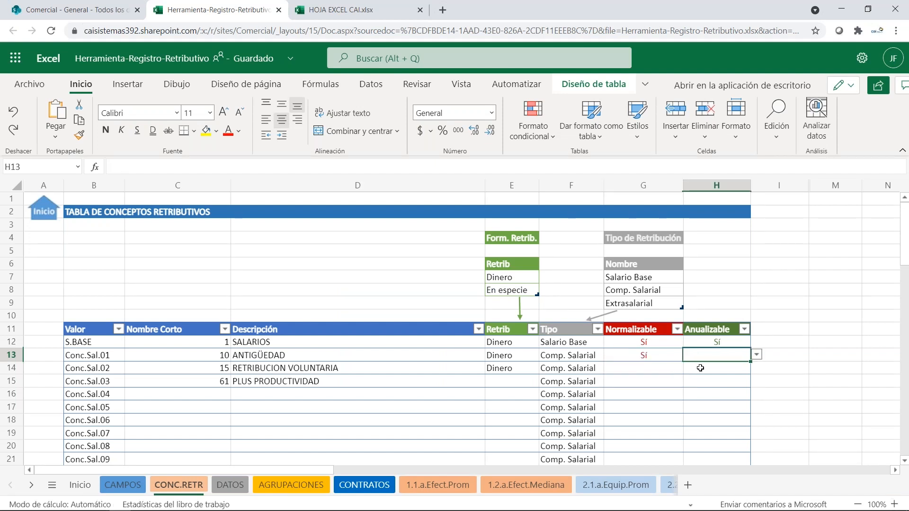
left_click(757, 356)
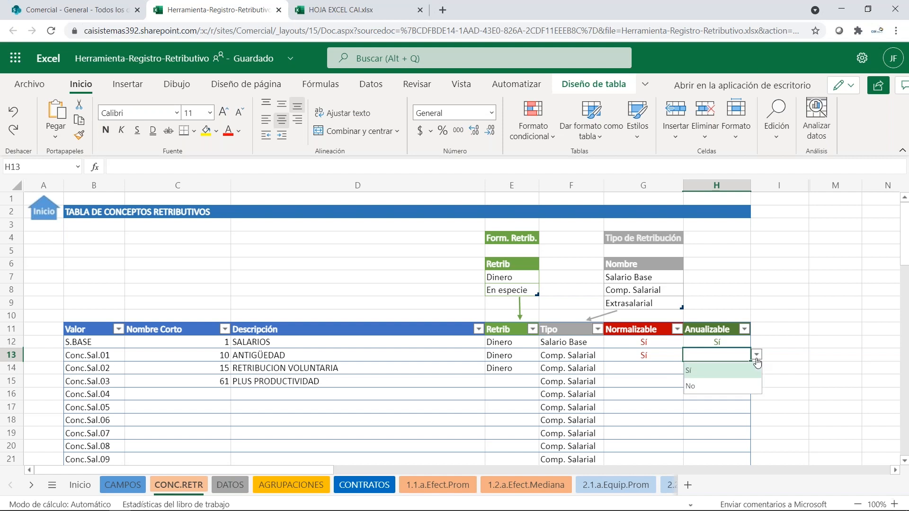
left_click(694, 372)
Step: Set Normalizable and Anualizable to Sí for the RETRIBUCION VOLUNTARIA concept in row 14
left_click(668, 369)
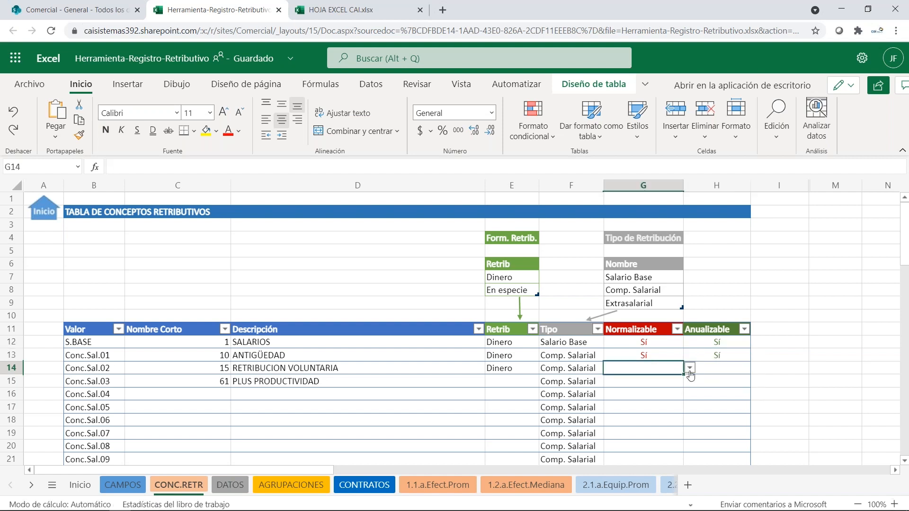
left_click(690, 368)
left_click(623, 384)
left_click(714, 375)
left_click(756, 369)
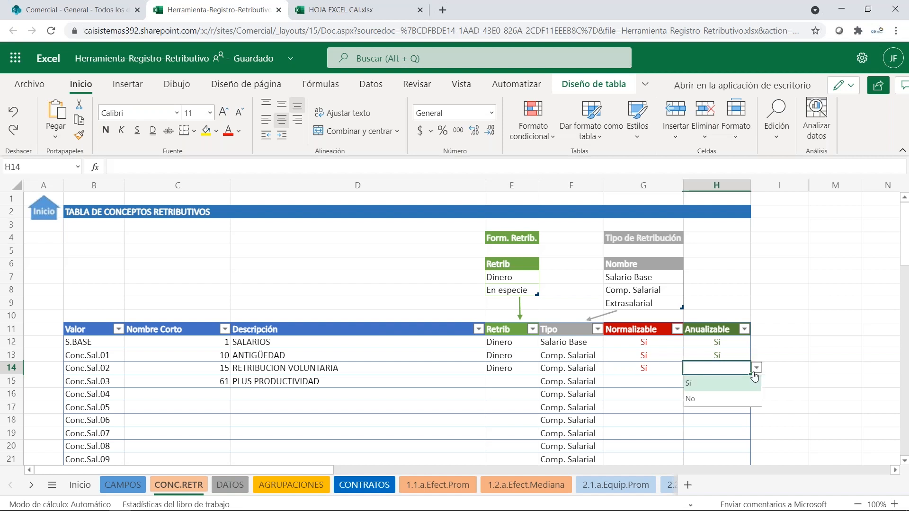
left_click(695, 386)
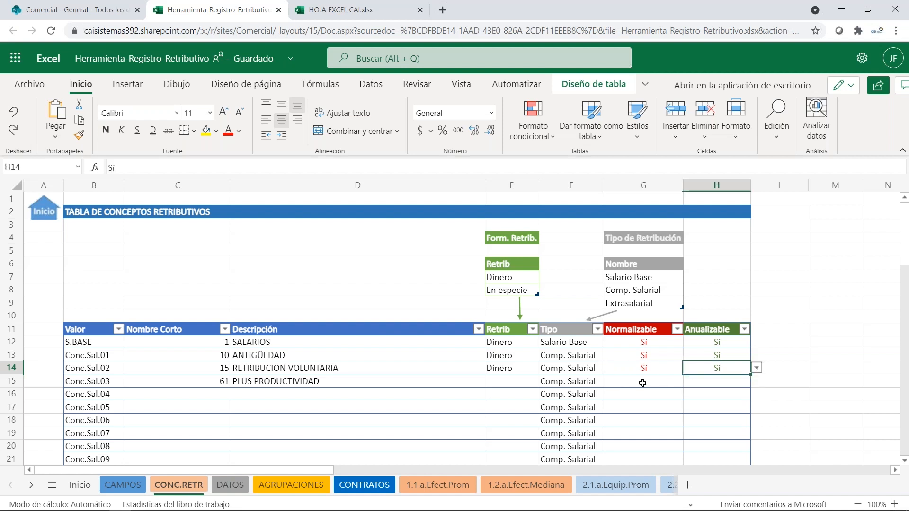
Step: Set Normalizable and Anualizable to Sí for the PLUS PRODUCTIVIDAD concept in row 15
left_click(661, 382)
left_click(690, 381)
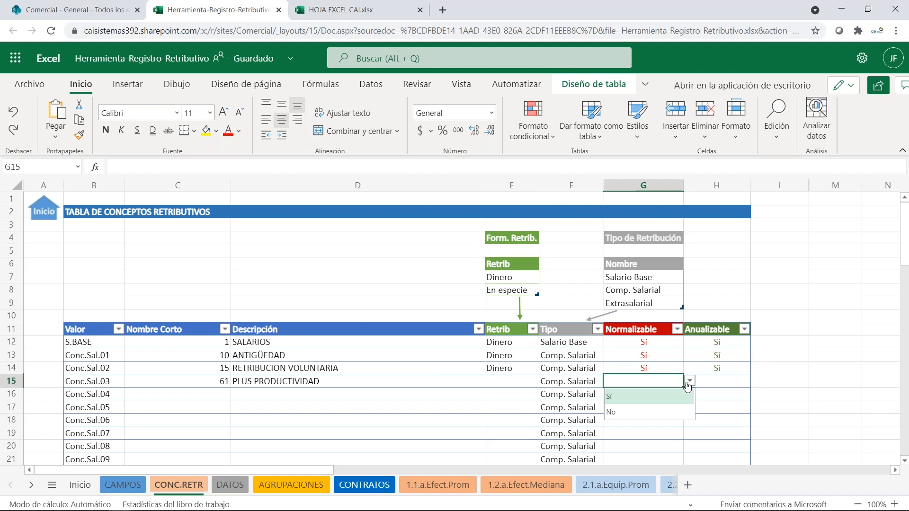
left_click(623, 402)
left_click(716, 386)
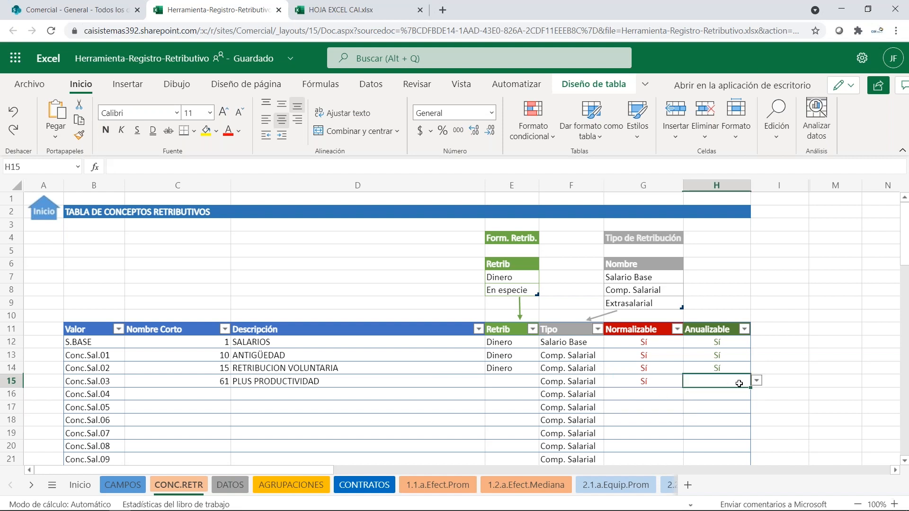
left_click(756, 381)
left_click(695, 395)
Step: Set Retrib to Dinero for the extrasalarial concepts Prestación de IT, Complemento de IT and QUEBRANTO DE MONEDA in rows 43 to 45
scroll(609, 417, "down", 8)
scroll(609, 417, "down", 3)
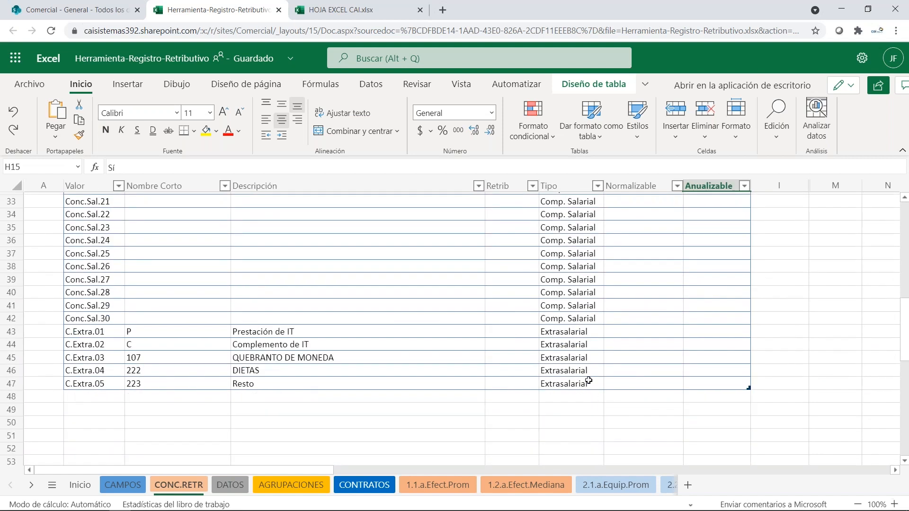
left_click(521, 332)
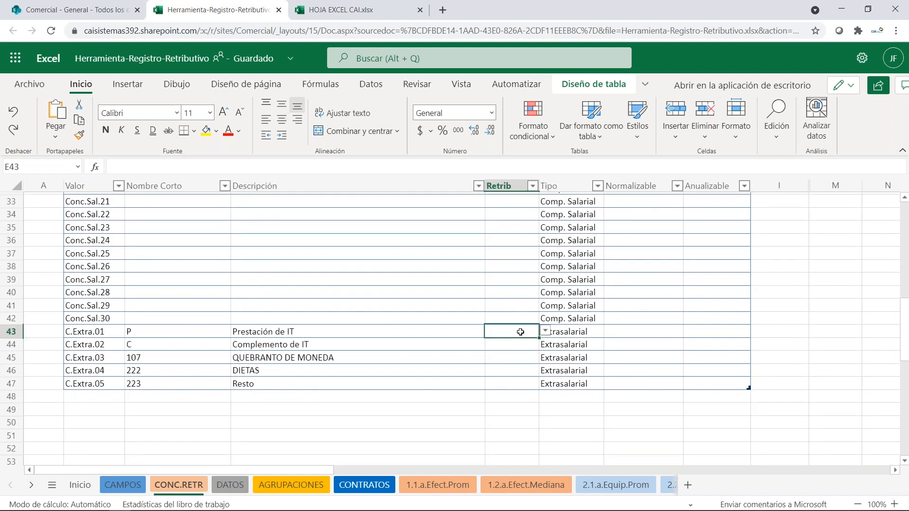
left_click(546, 333)
left_click(511, 347)
left_click(534, 347)
left_click(546, 345)
left_click(507, 358)
left_click(509, 359)
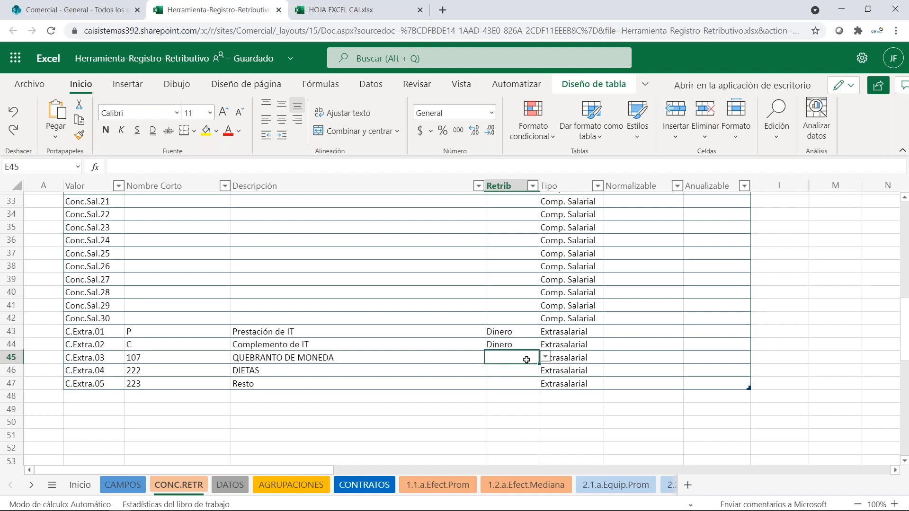
left_click(546, 358)
left_click(509, 373)
Step: Set Retrib to Dinero for the extrasalarial concepts DIETAS and Resto in rows 46 and 47
left_click(530, 372)
left_click(546, 371)
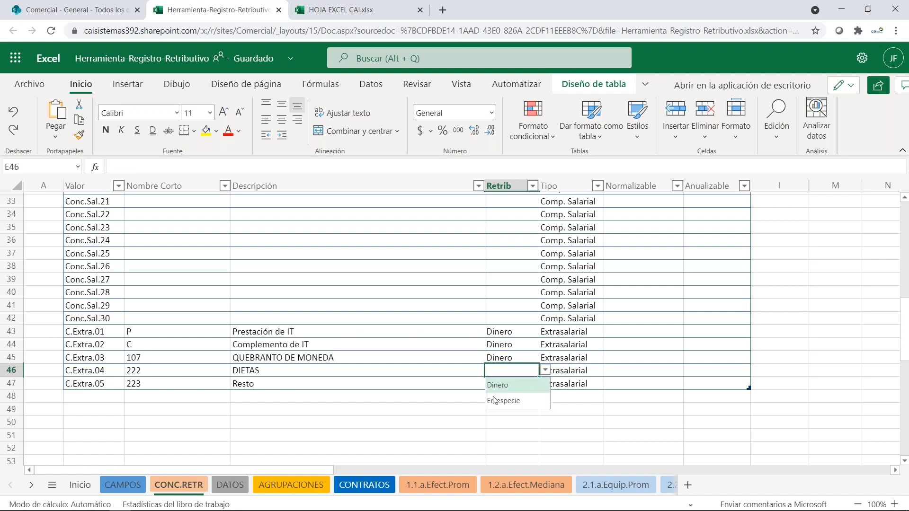
left_click(508, 387)
left_click(508, 387)
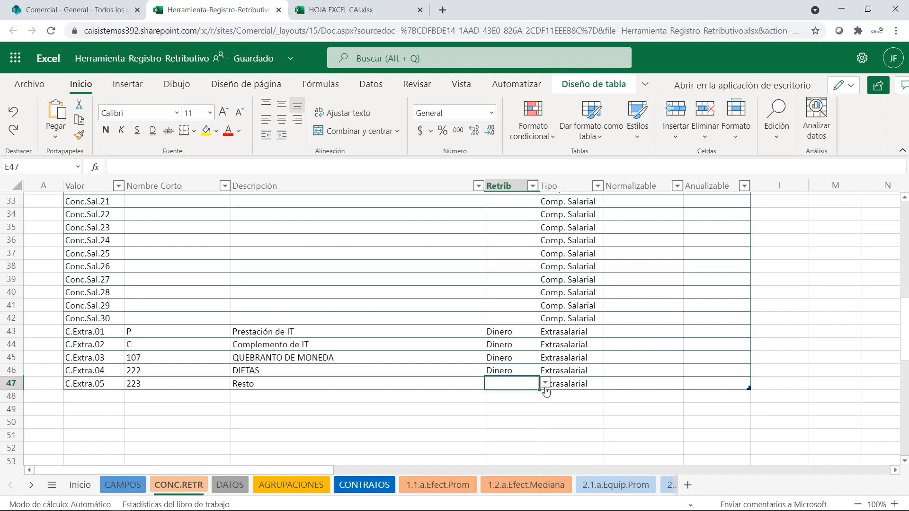
left_click(546, 383)
left_click(510, 399)
Step: Set Normalizable and Anualizable to Sí for the Prestación de IT concept in row 43
left_click(620, 332)
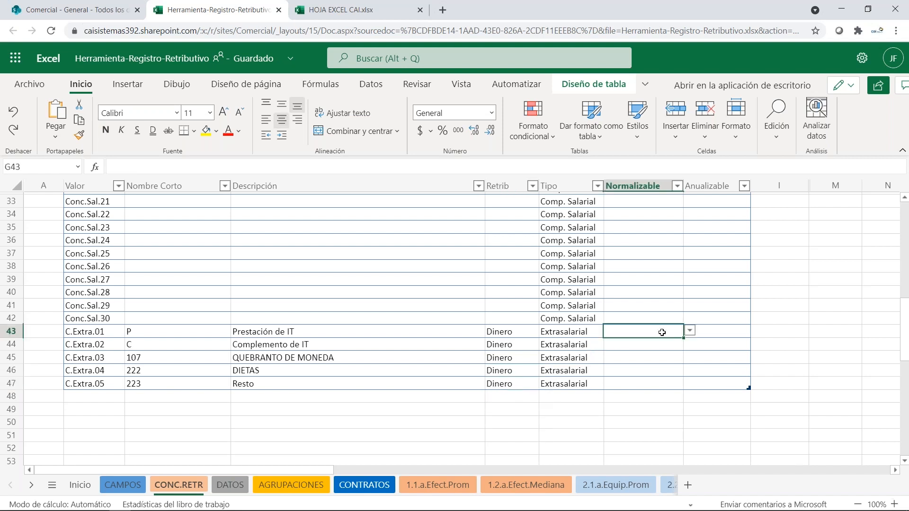
left_click(690, 331)
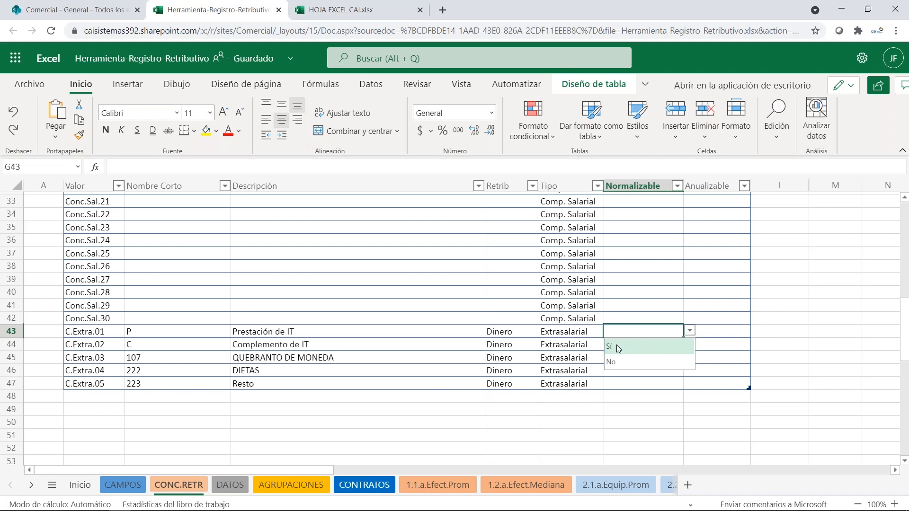
left_click(619, 348)
left_click(719, 335)
left_click(757, 333)
left_click(700, 345)
Step: Set Normalizable and Anualizable to Sí for the Complemento de IT concept in row 44
left_click(640, 345)
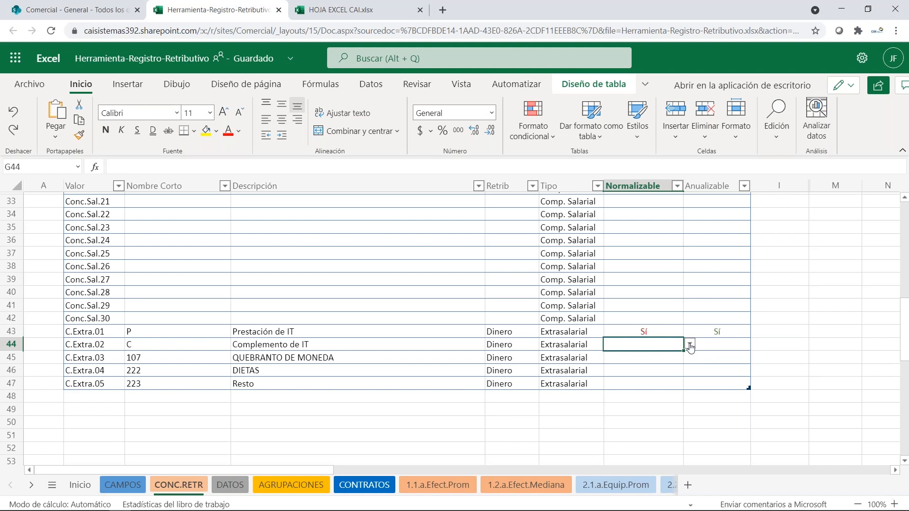
left_click(690, 346)
left_click(615, 358)
left_click(722, 349)
left_click(756, 344)
left_click(703, 359)
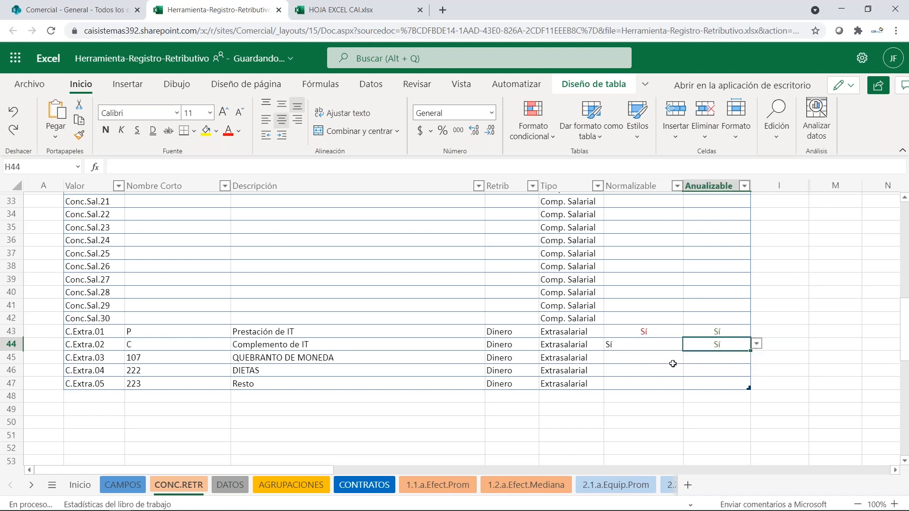
Step: Set Normalizable and Anualizable to Sí for the QUEBRANTO DE MONEDA concept in row 45
left_click(673, 363)
left_click(690, 356)
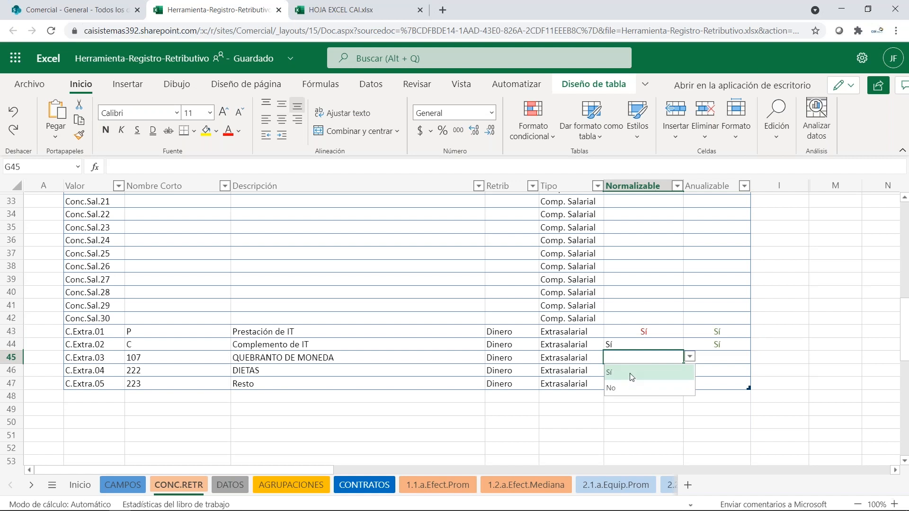
left_click(631, 374)
left_click(725, 363)
left_click(756, 358)
left_click(697, 371)
Step: Set Normalizable and Anualizable to Sí for the DIETAS concept in row 46
left_click(665, 375)
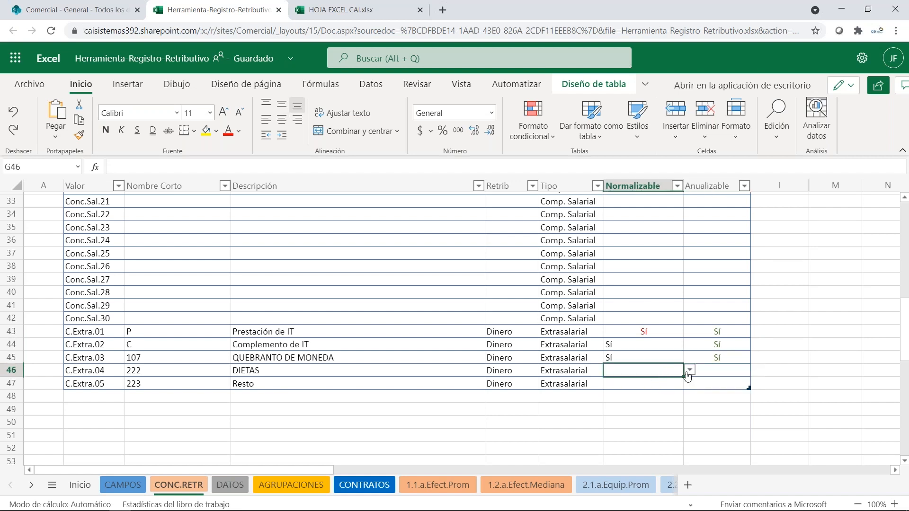
left_click(690, 371)
left_click(623, 390)
left_click(723, 375)
left_click(757, 370)
left_click(691, 389)
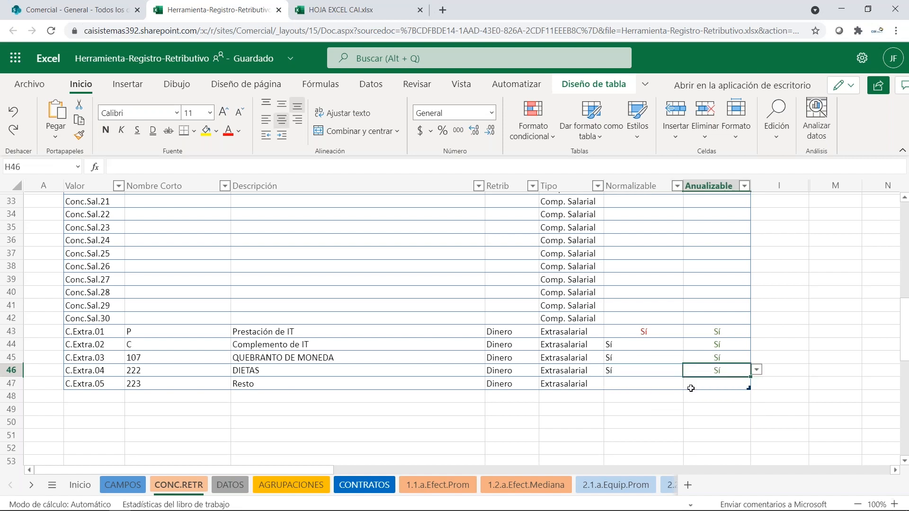
Step: Set Normalizable and Anualizable to Sí for the Resto concept in row 47
left_click(669, 384)
left_click(690, 384)
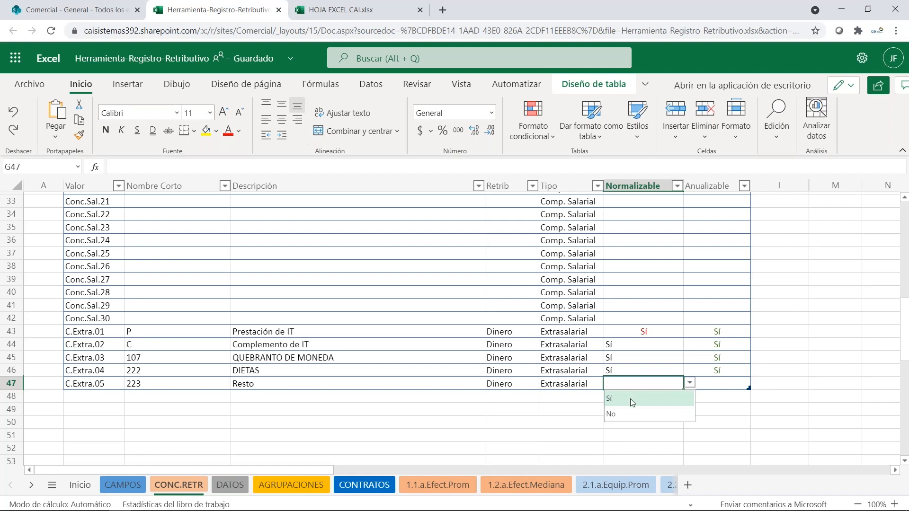
left_click(630, 399)
left_click(732, 385)
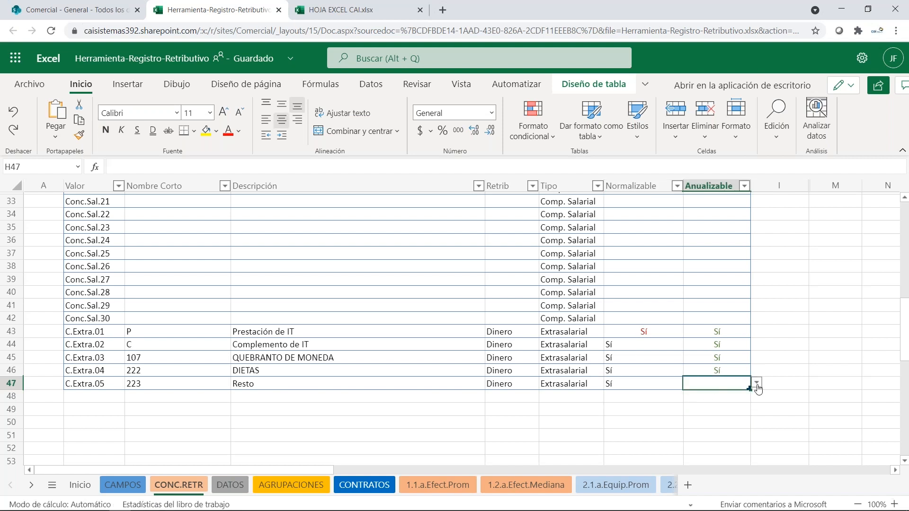
left_click(758, 385)
left_click(692, 398)
Step: Examine the column headers of the DATOS sheet from id through the C.Extra concepts and the check columns
left_click(231, 488)
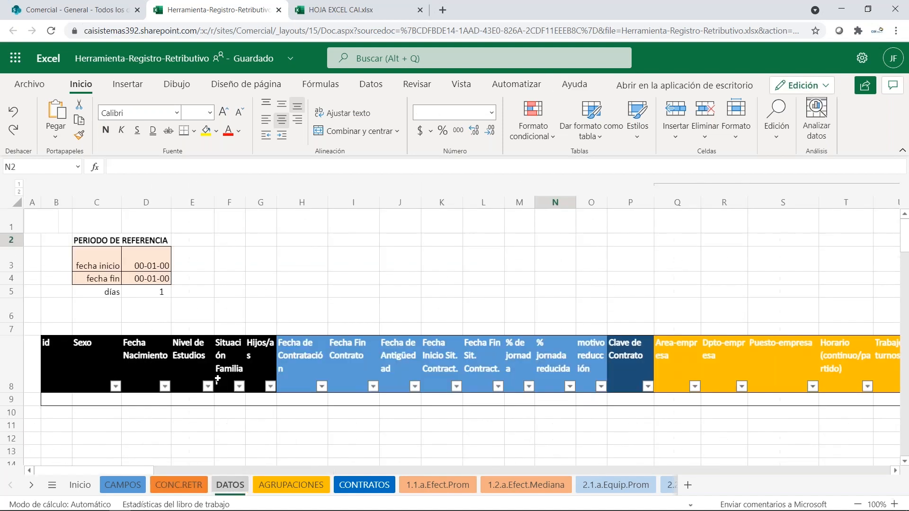
scroll(229, 350, "down", 1)
scroll(229, 350, "down", 2)
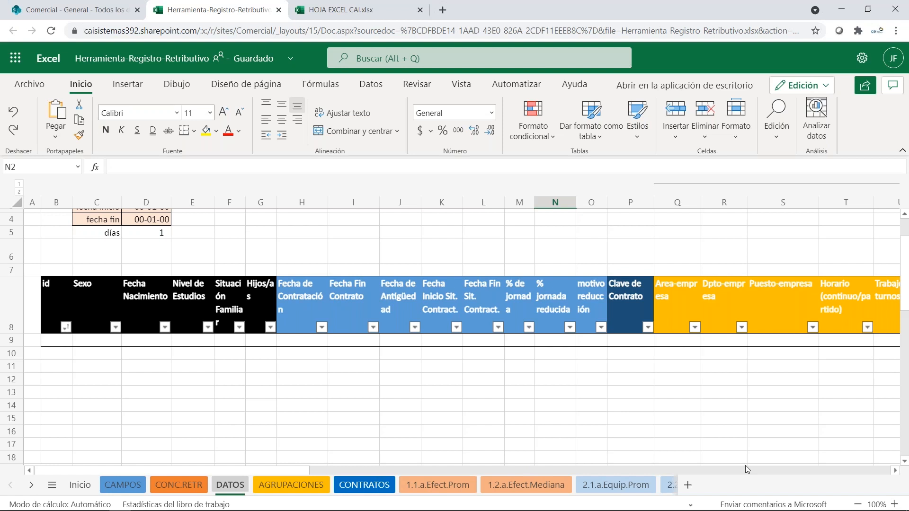
left_click_drag(894, 472, 807, 473)
left_click(814, 470)
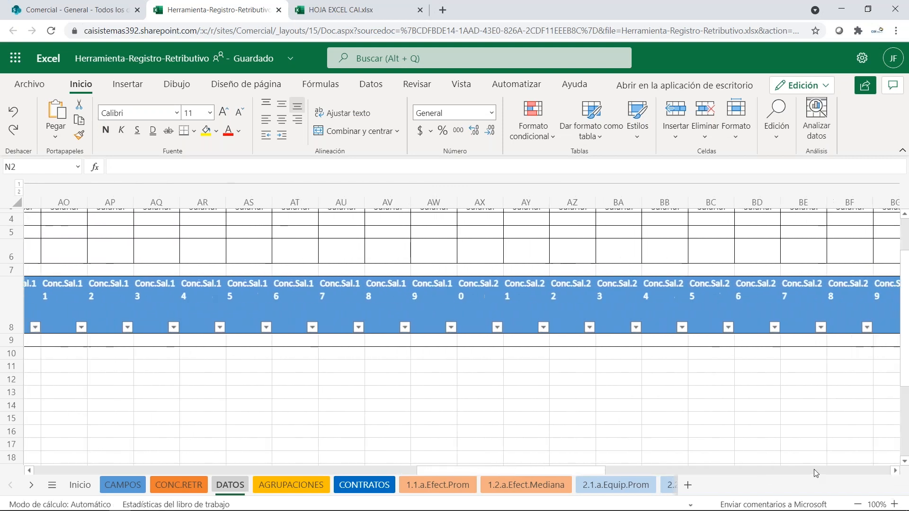
left_click(640, 471)
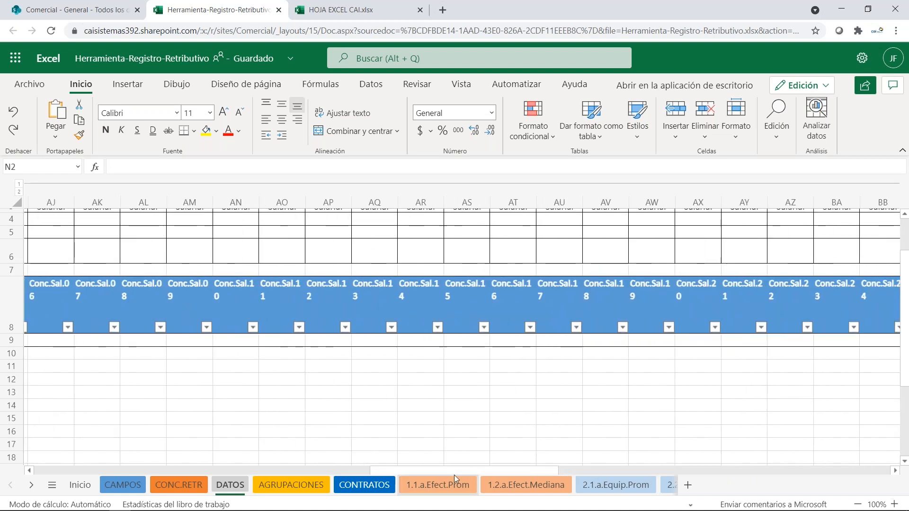
left_click(567, 471)
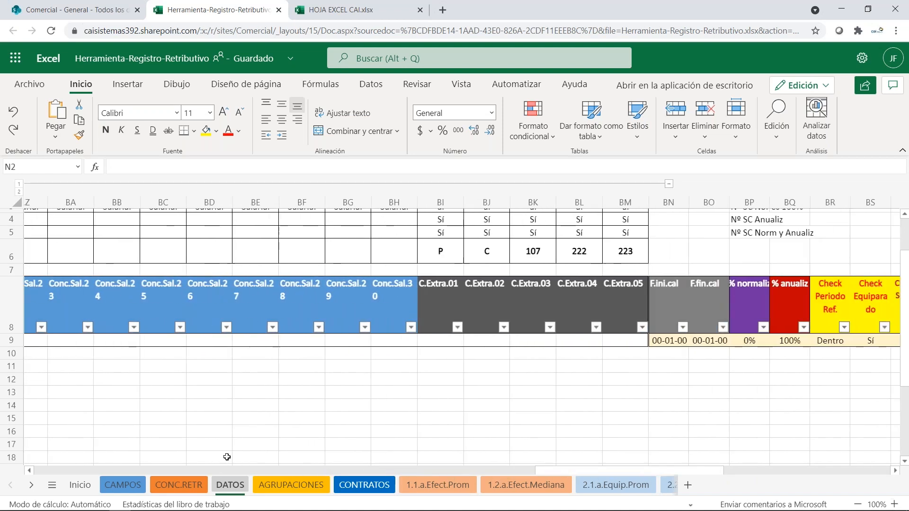
left_click(31, 471)
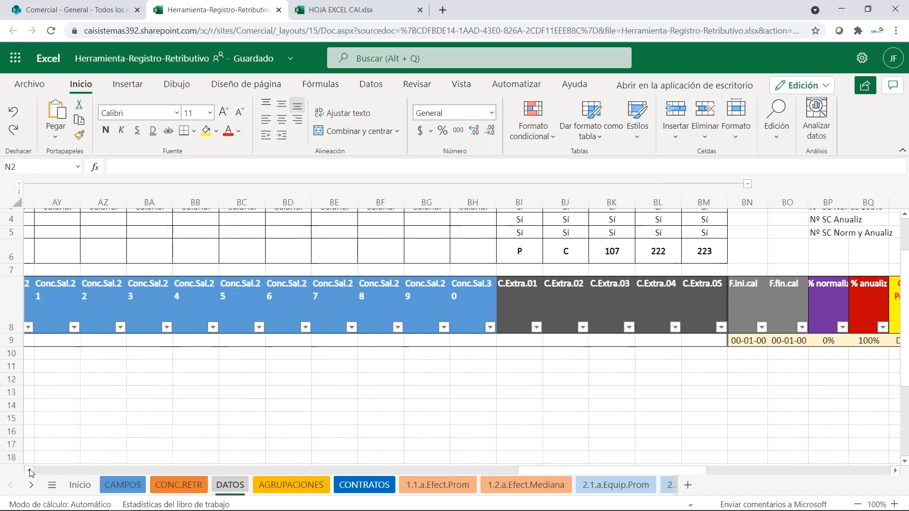
left_click_drag(31, 471, 32, 472)
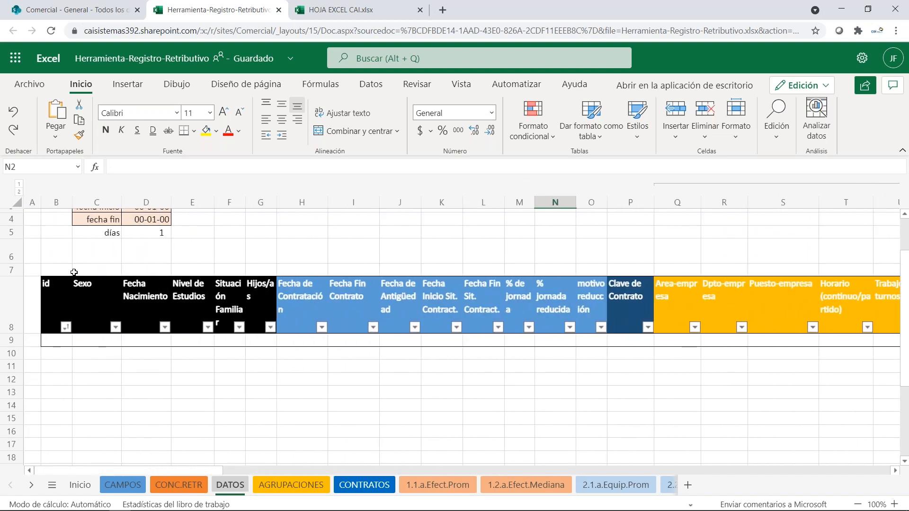
scroll(74, 272, "up", 2)
left_click(135, 265)
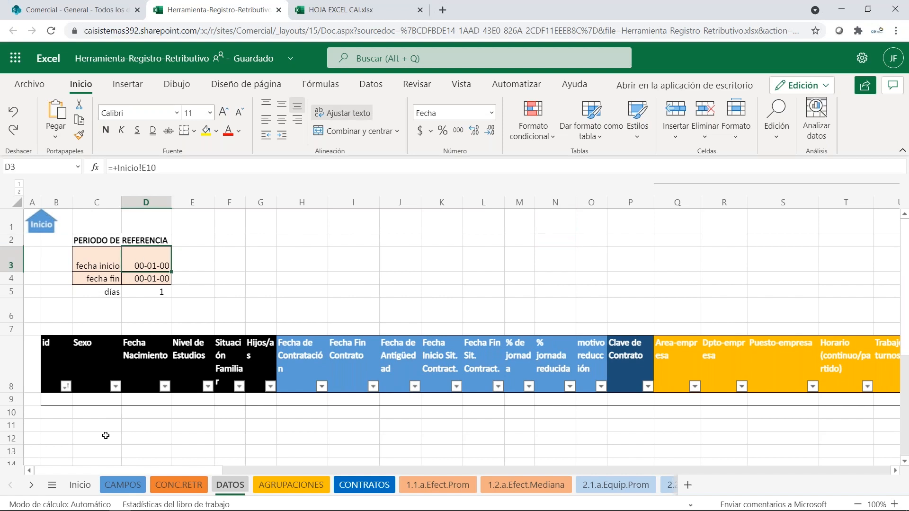
type("01")
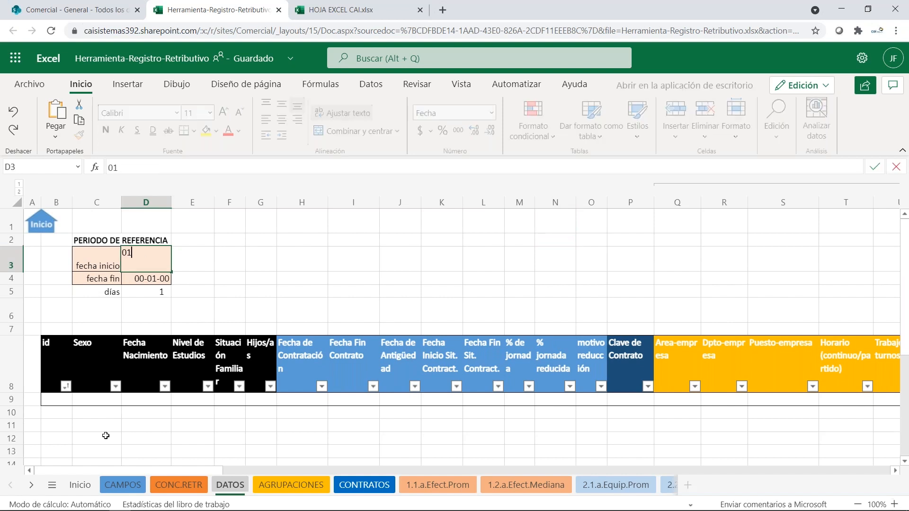
key("Page_Down")
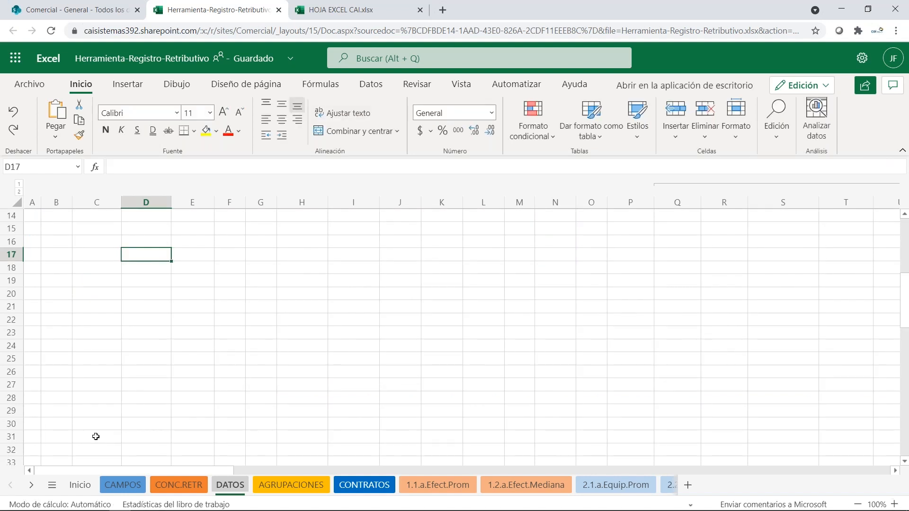
scroll(153, 213, "up", 5)
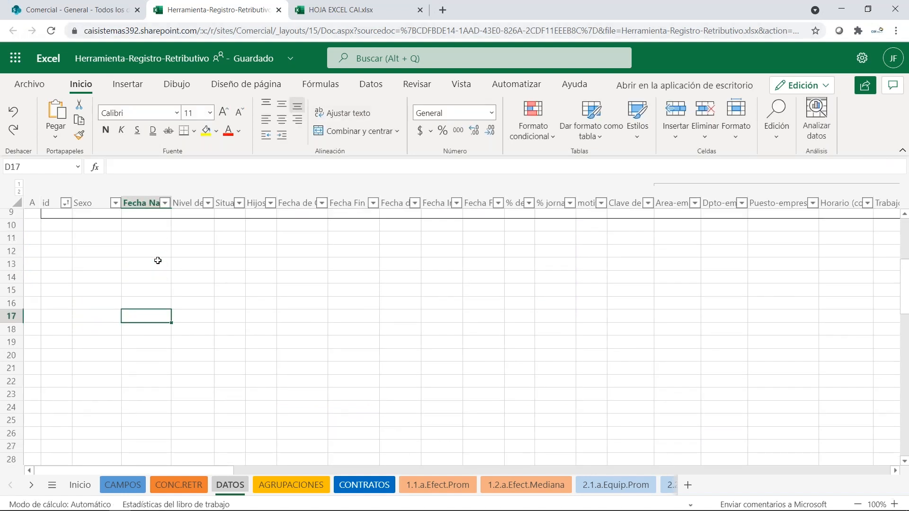
Step: Set the reference period on the DATOS sheet to fecha inicio 01-01-2020 and fecha fin 31-12-2020
left_click(151, 266)
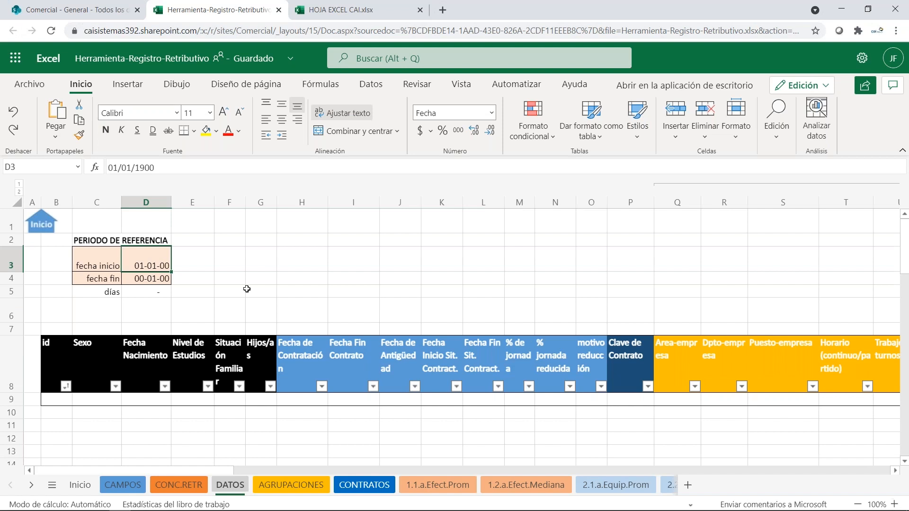
type("01-01-202")
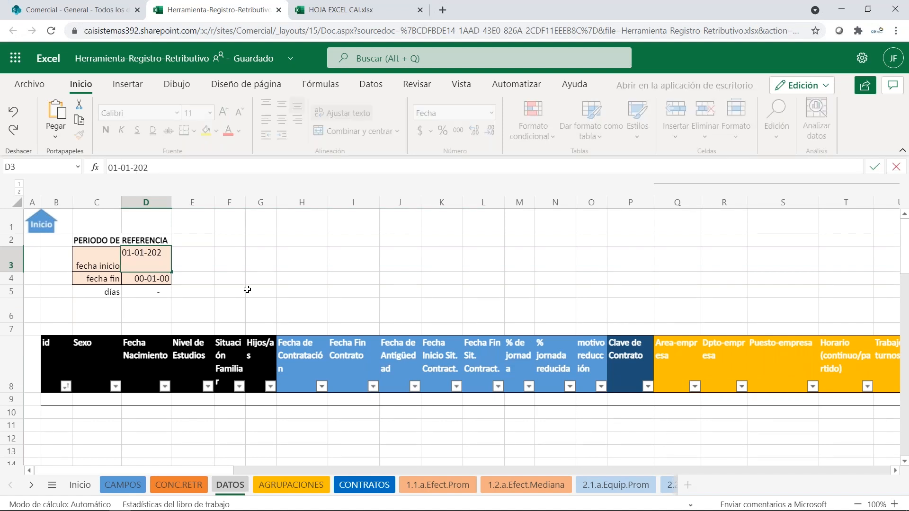
type("0")
left_click(160, 279)
type("31")
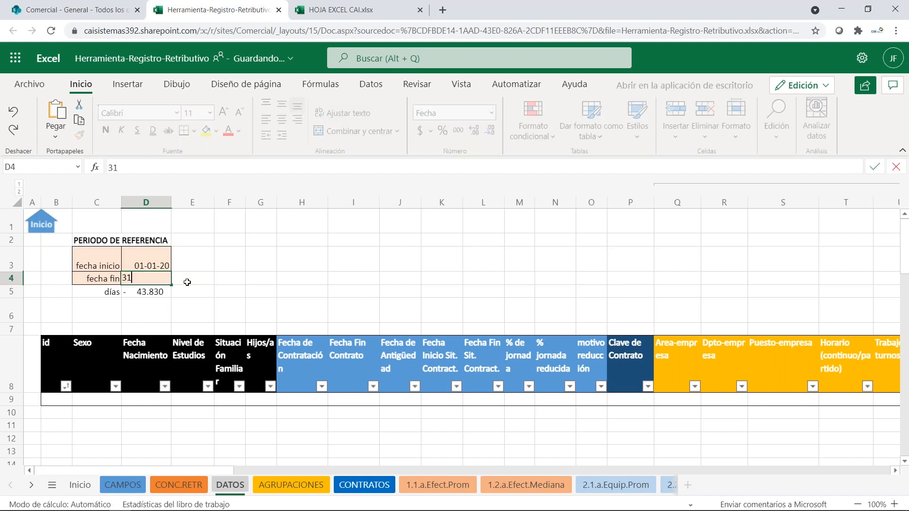
type("-12-2020")
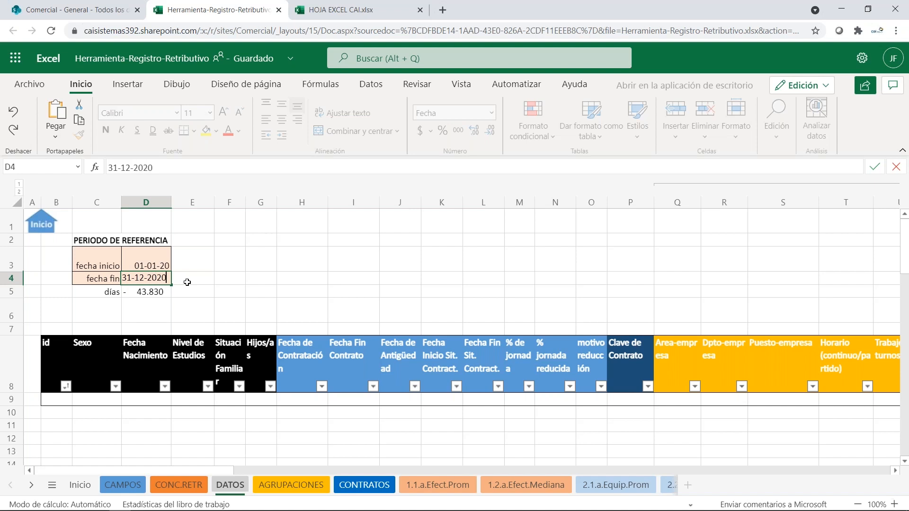
left_click(228, 277)
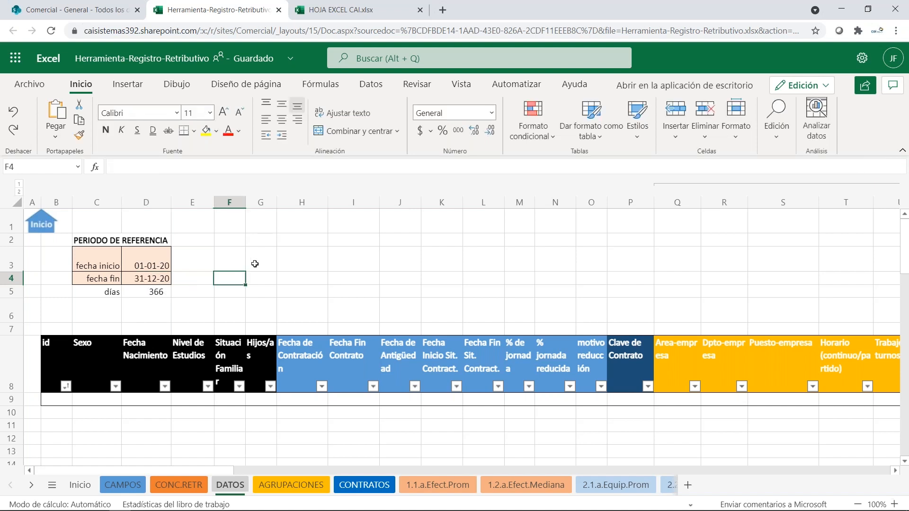
Step: Copy the employee data from Id to C.Extra.05, range H2:BS9, on the Datos sheet of HOJA EXCEL CAI.xlsx
scroll(255, 264, "down", 3)
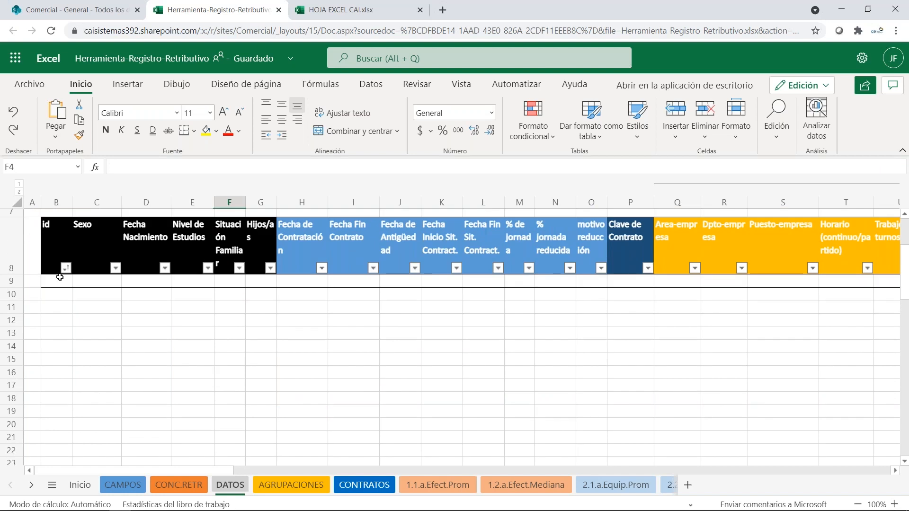
left_click(60, 277)
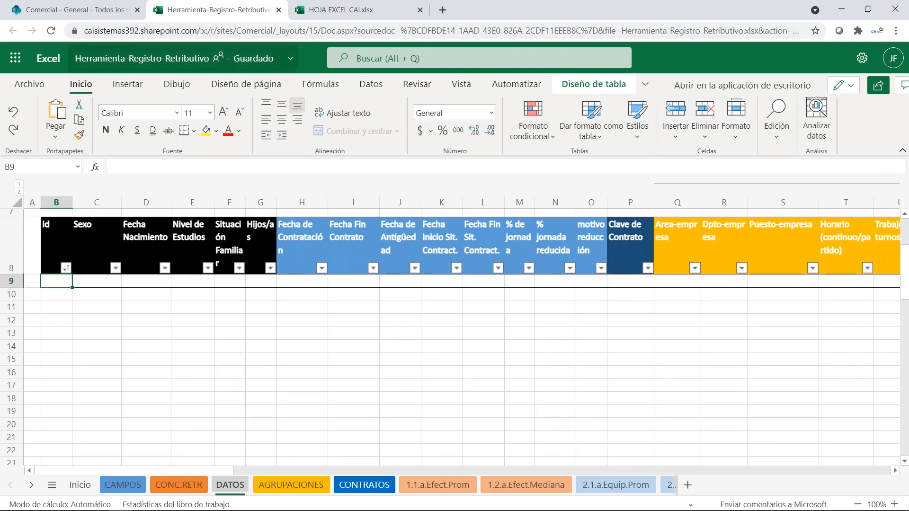
left_click(341, 10)
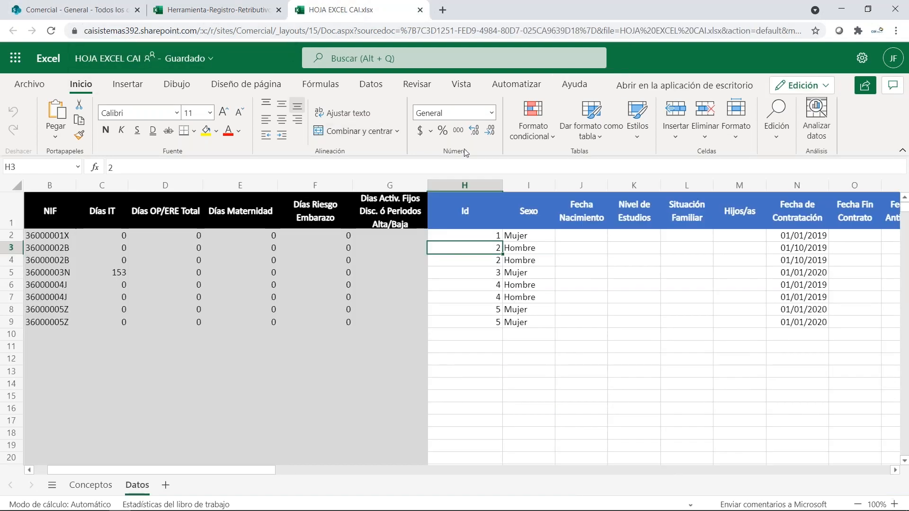
left_click(464, 232)
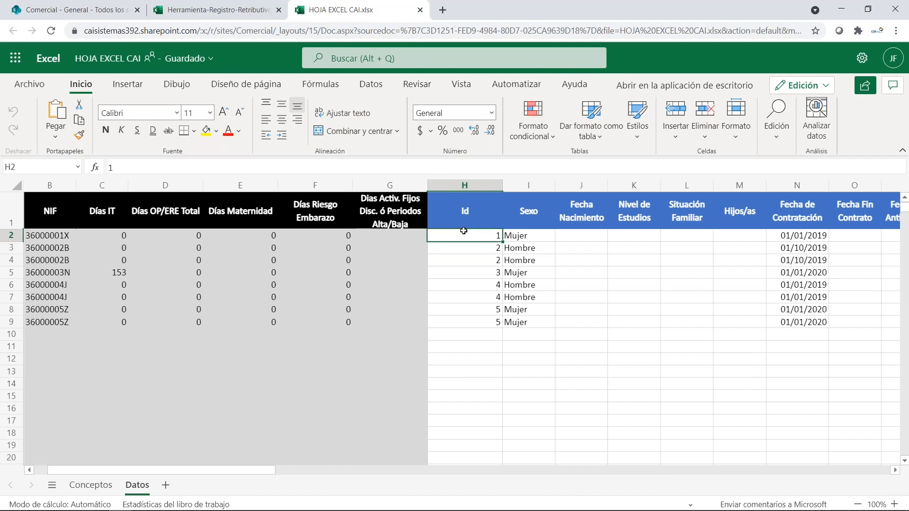
left_click_drag(471, 235, 374, 320)
right_click(375, 320)
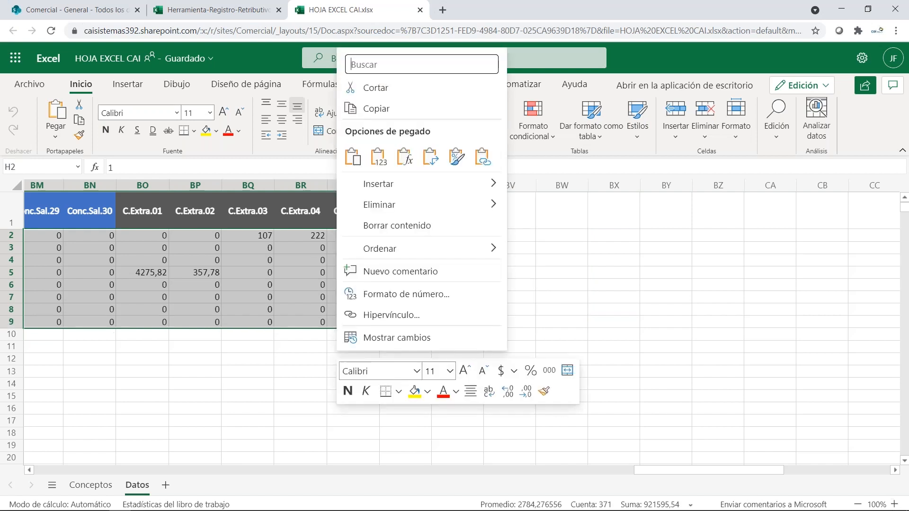
left_click(372, 109)
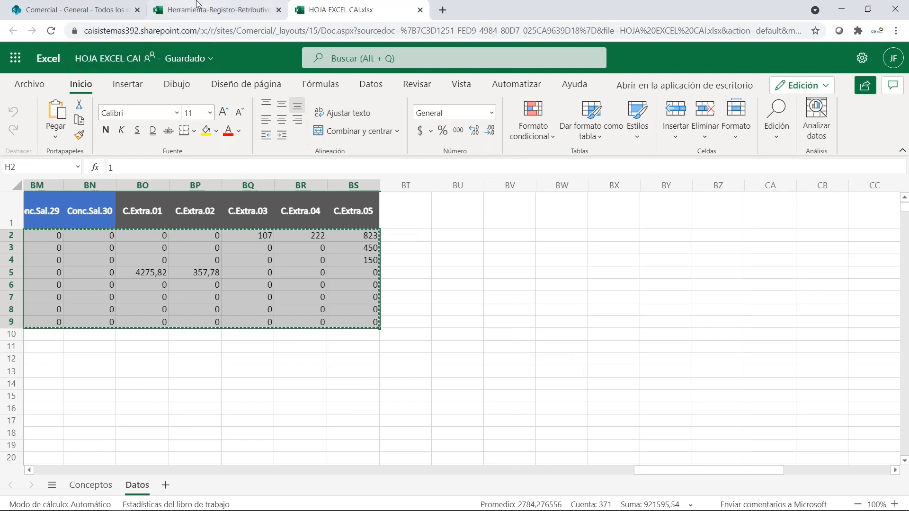
Step: Paste the copied employee data into the Herramienta-Registro-Retributivo DATOS table from cell B9 and widen the Fecha Fin Sit. Contract. column
left_click(209, 9)
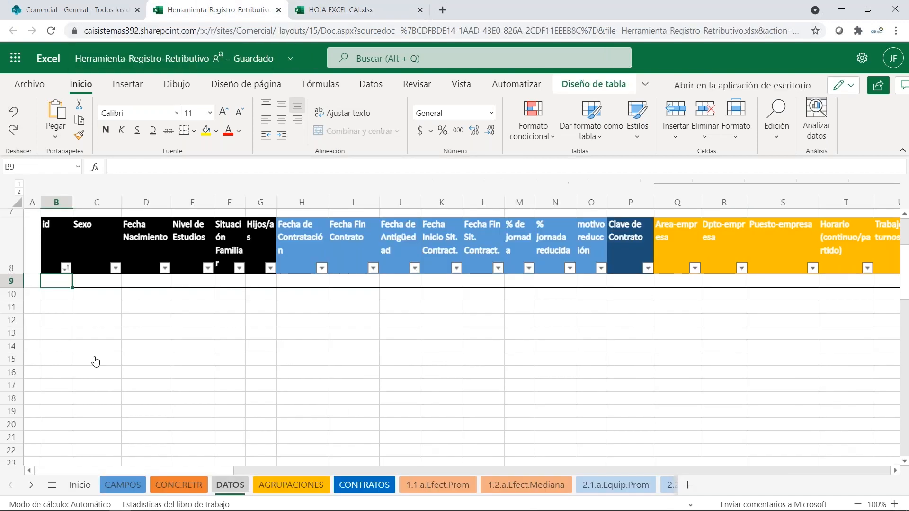
right_click(55, 282)
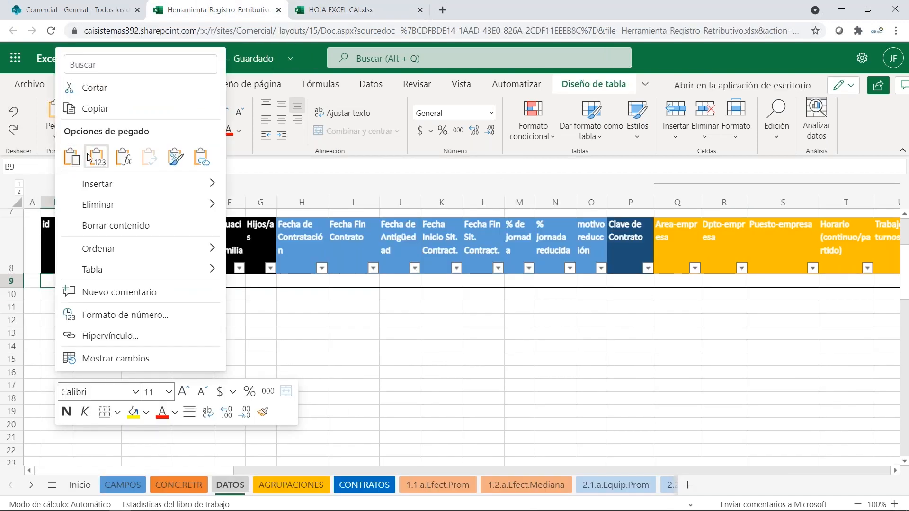
left_click(74, 156)
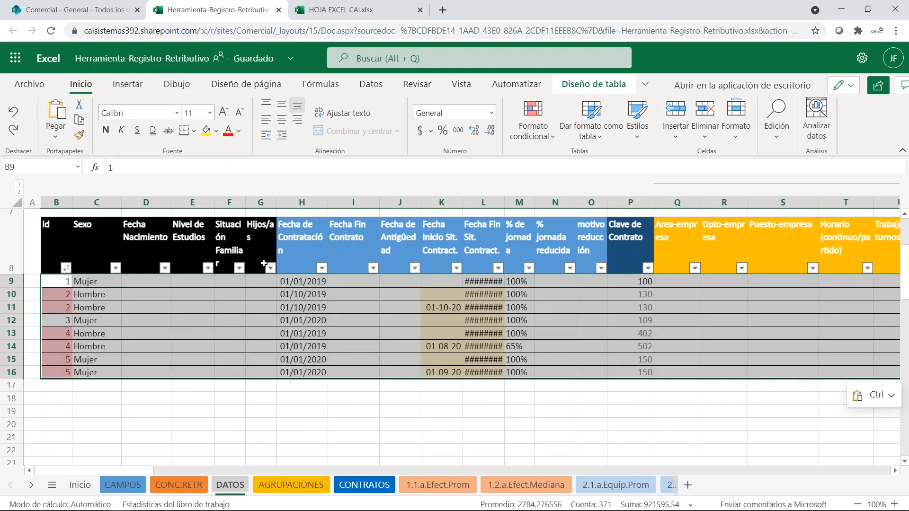
left_click_drag(504, 202, 514, 203)
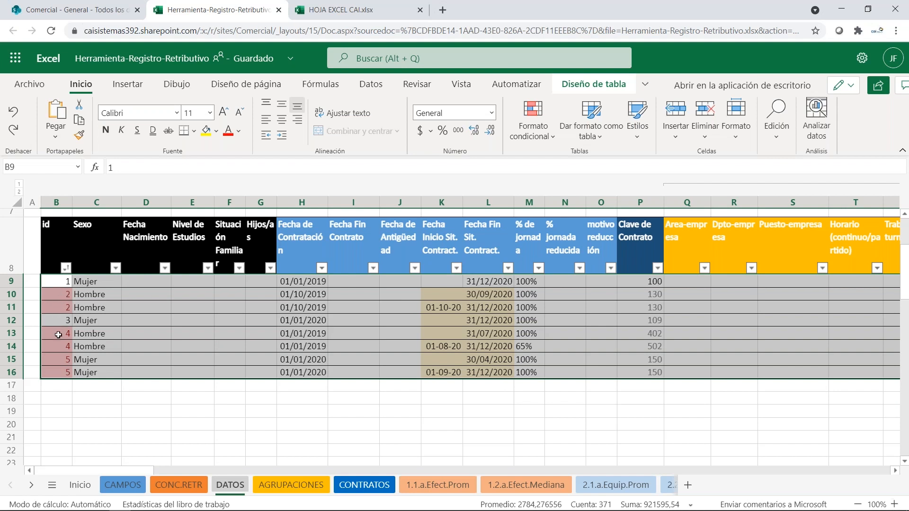
Step: Fill all of row 9, the record with id 1, with yellow
left_click(96, 396)
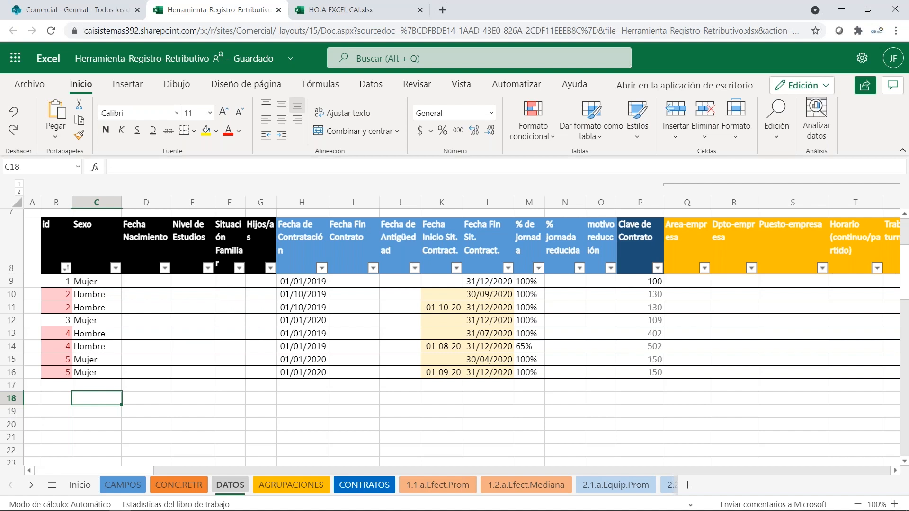
left_click(12, 282)
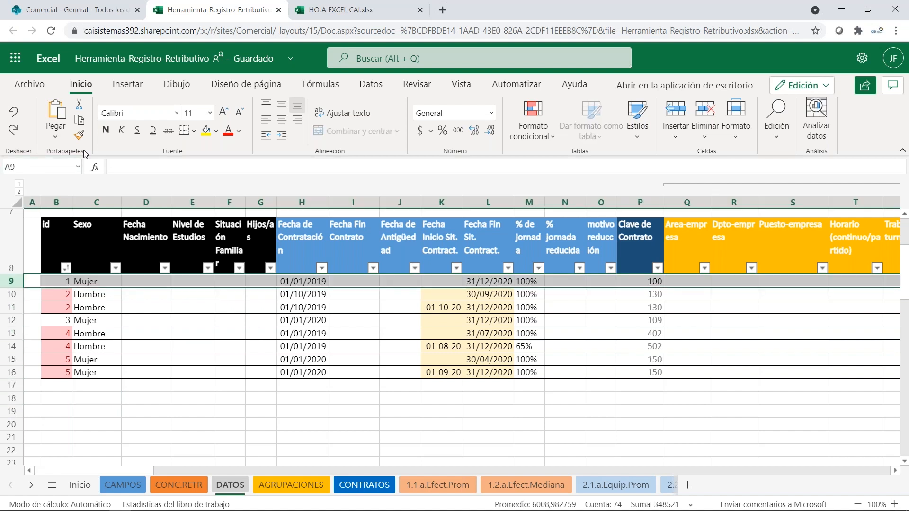
left_click(206, 135)
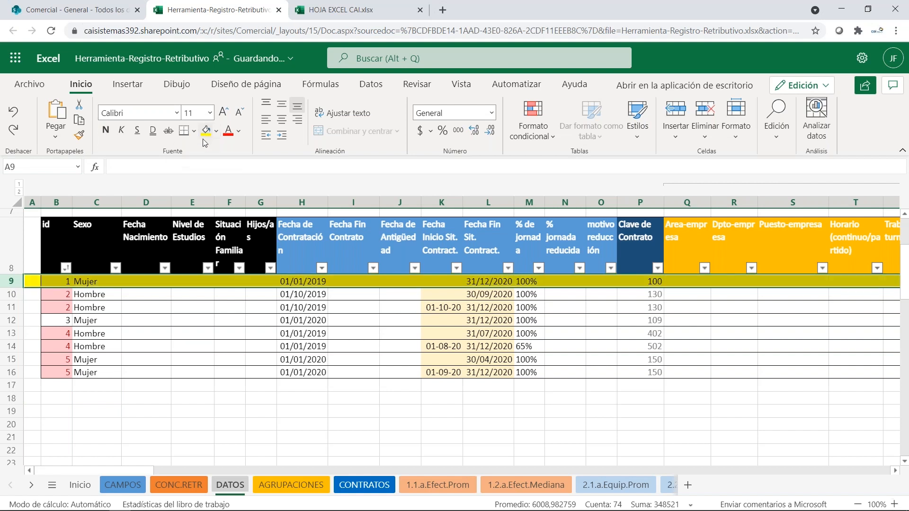
Step: Fill rows 10 and 11, the two records with id 2, with the green theme colour
left_click(14, 295)
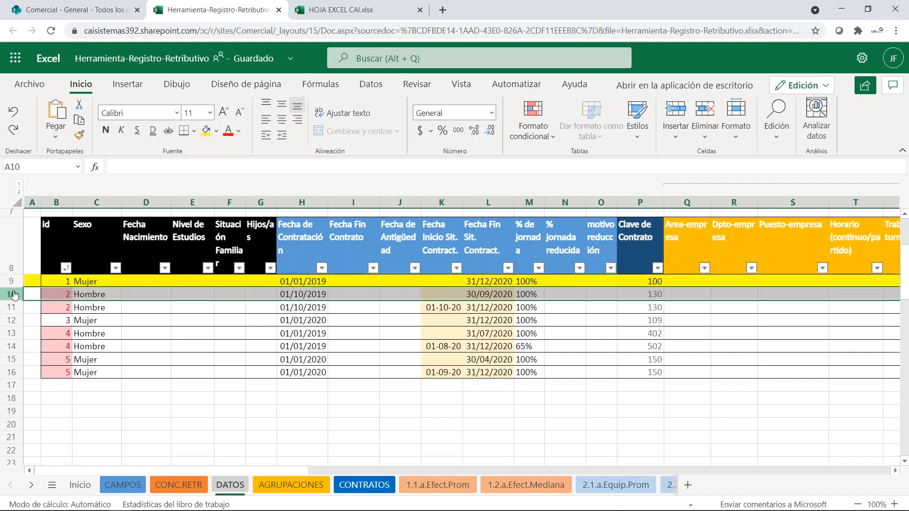
left_click_drag(14, 304, 14, 306)
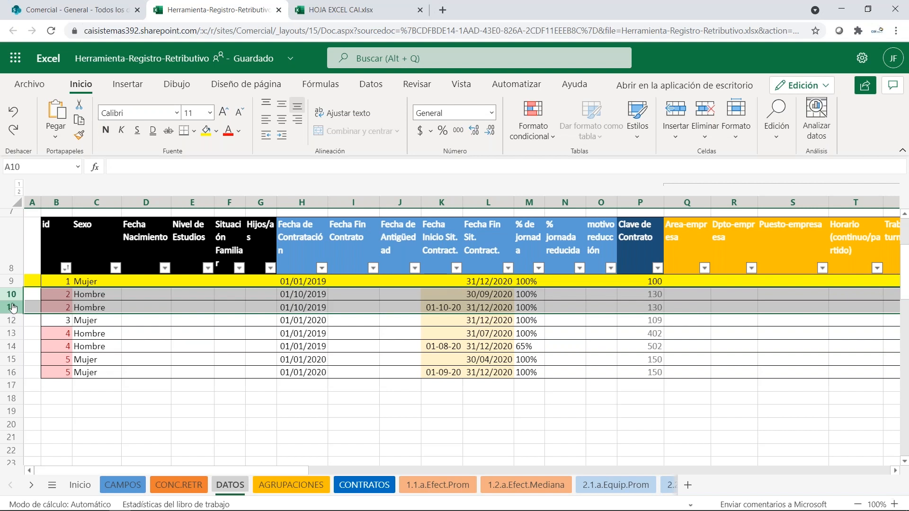
left_click(217, 132)
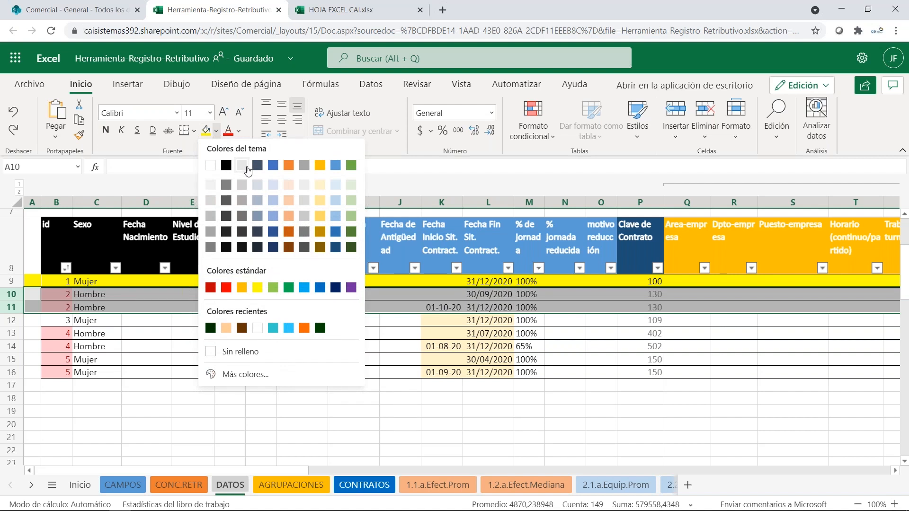
left_click(352, 166)
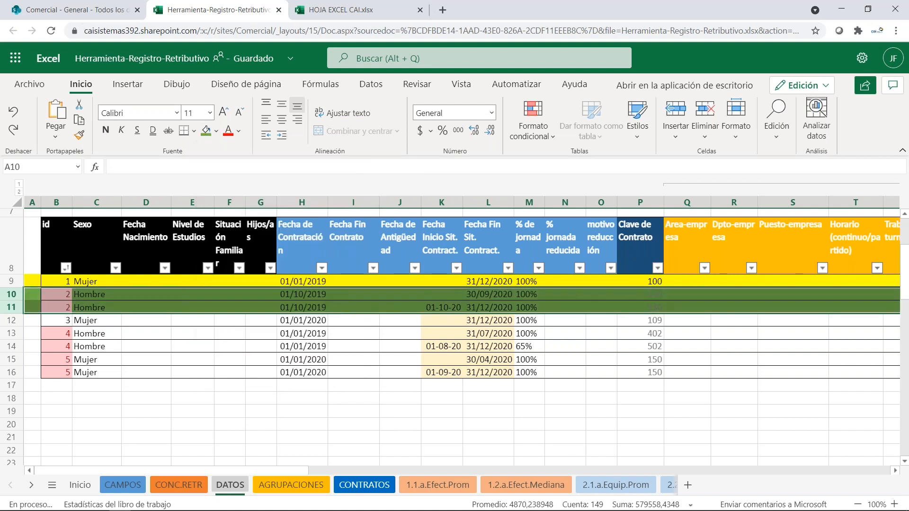
Step: Fill row 12, the record with id 3, with the darker blue theme colour
left_click(16, 324)
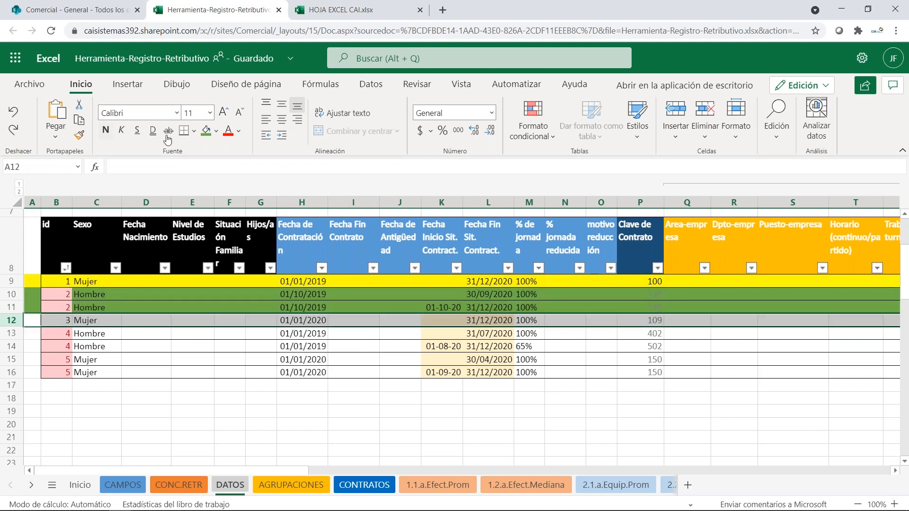
left_click(216, 132)
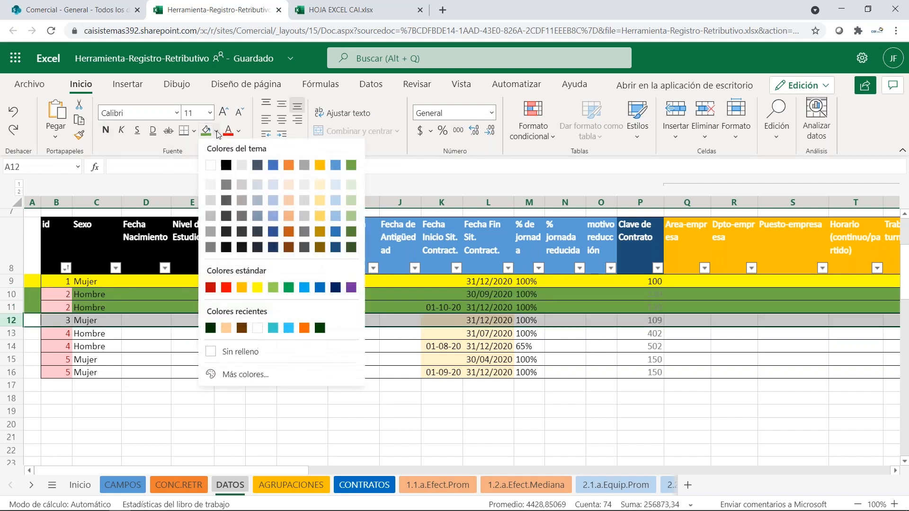
left_click(273, 165)
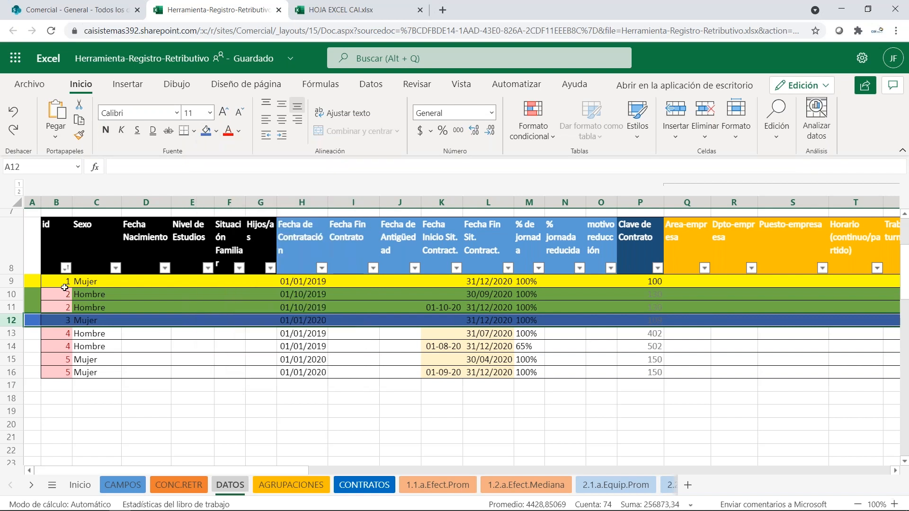
Step: Fill rows 13 and 14, the two records with id 4, with the orange theme colour
left_click_drag(17, 338, 16, 348)
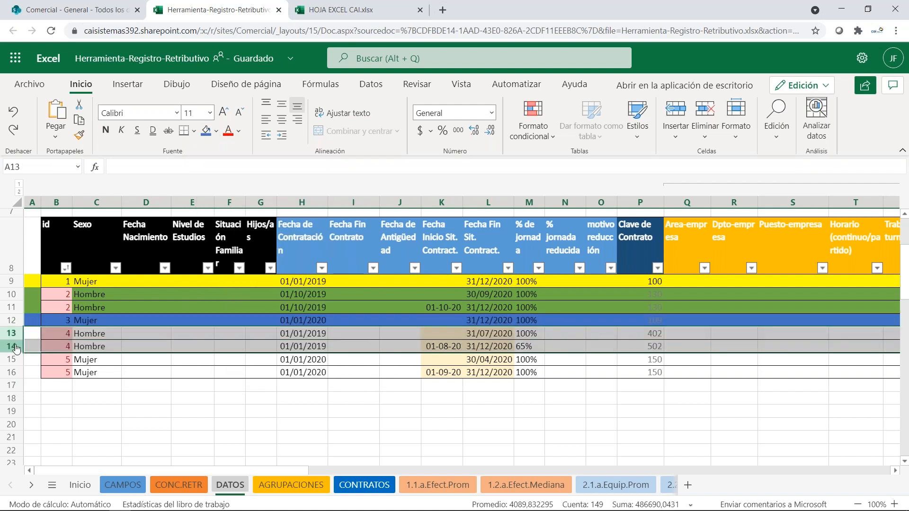
left_click(216, 132)
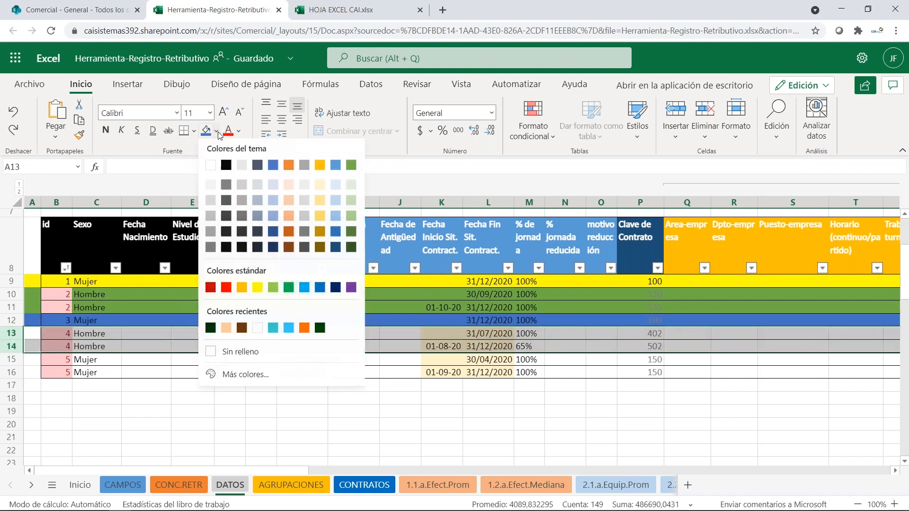
left_click(288, 164)
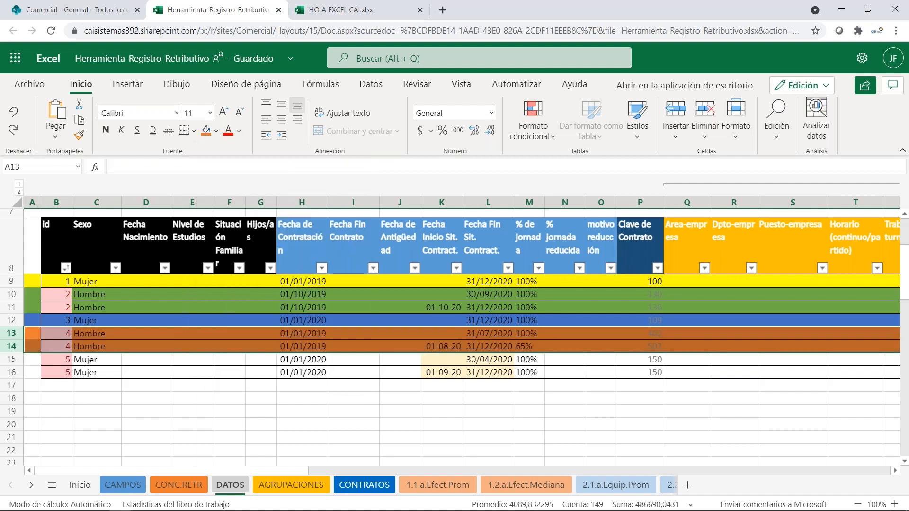
Step: Fill rows 15 and 16, the two records with id 5, with the standard purple colour
left_click_drag(12, 360, 12, 372)
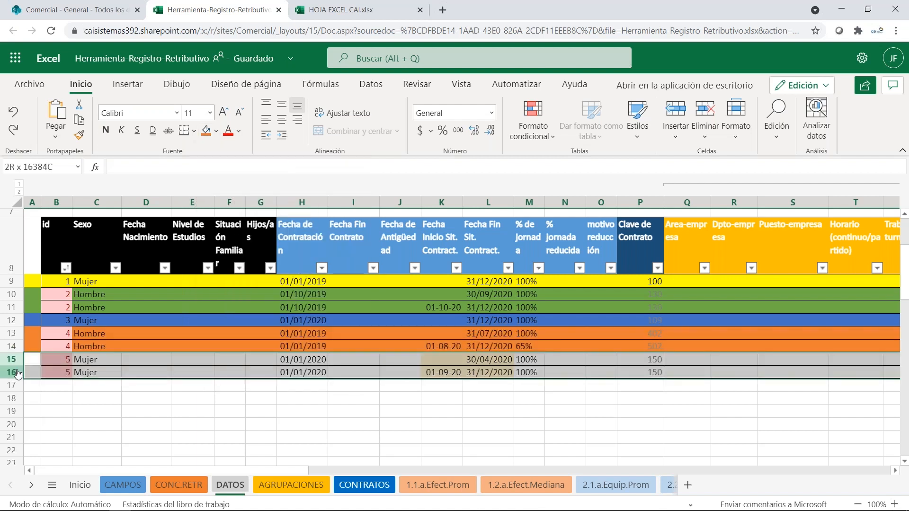
left_click(218, 134)
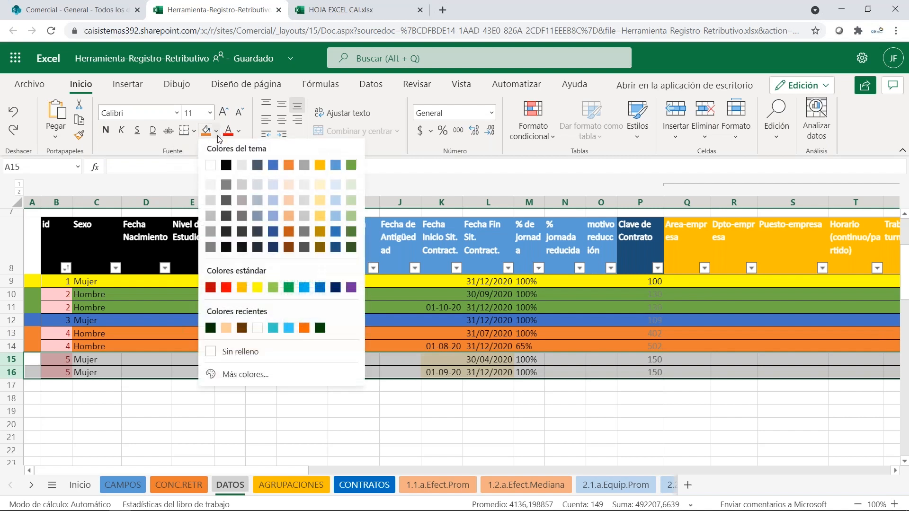
left_click(350, 289)
left_click(258, 400)
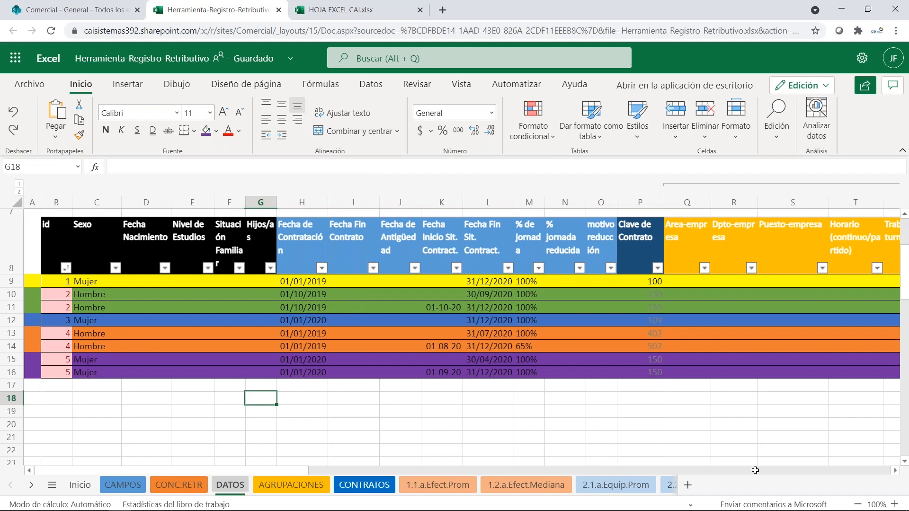
Step: Set AGRUP. CLAS. PROF. to GRUPO 01 for the three RESPONSABLE DE SECCION records in rows 9 to 11
left_click(896, 472)
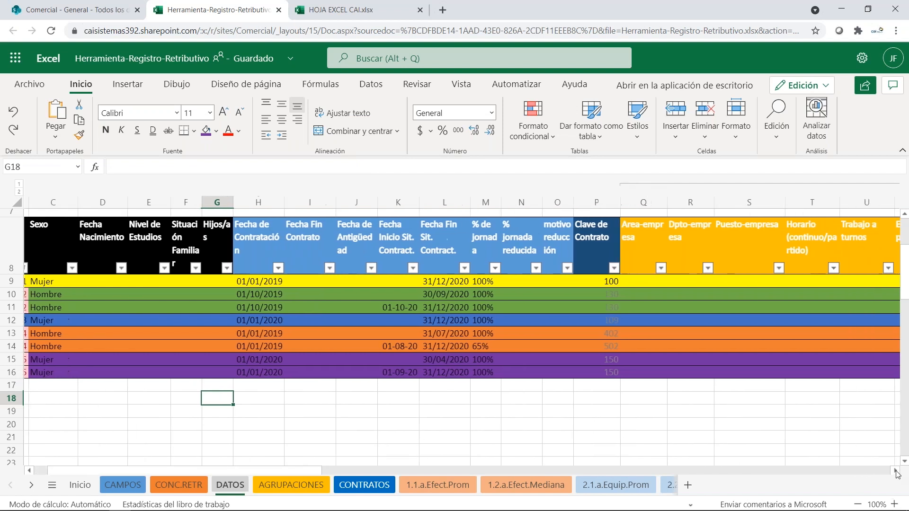
left_click(896, 472)
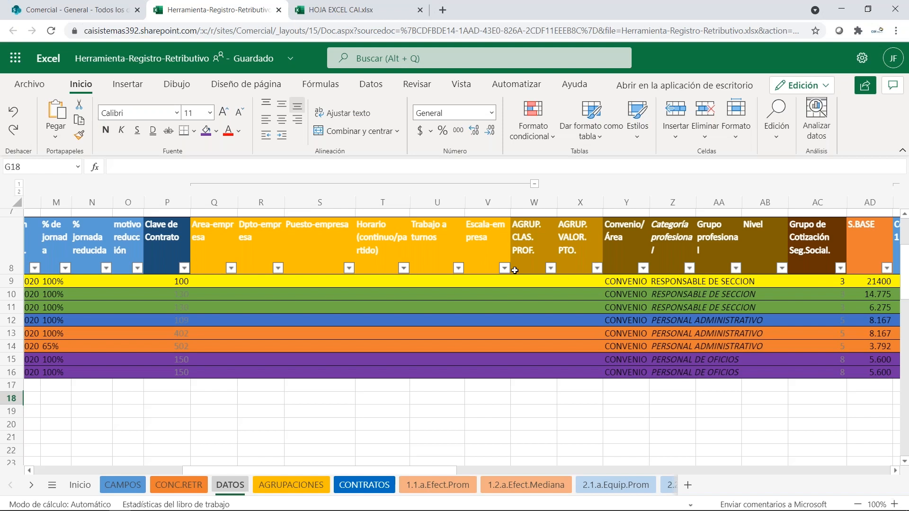
left_click(550, 282)
left_click(563, 281)
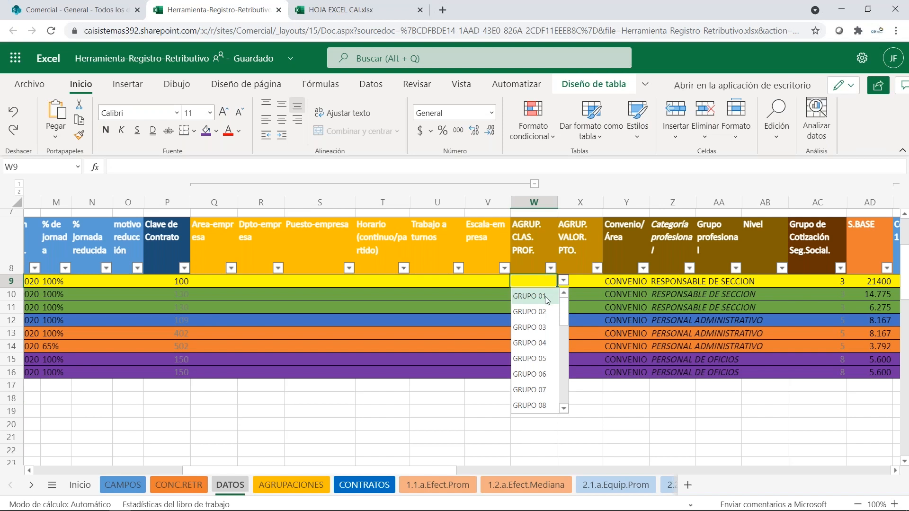
left_click(545, 296)
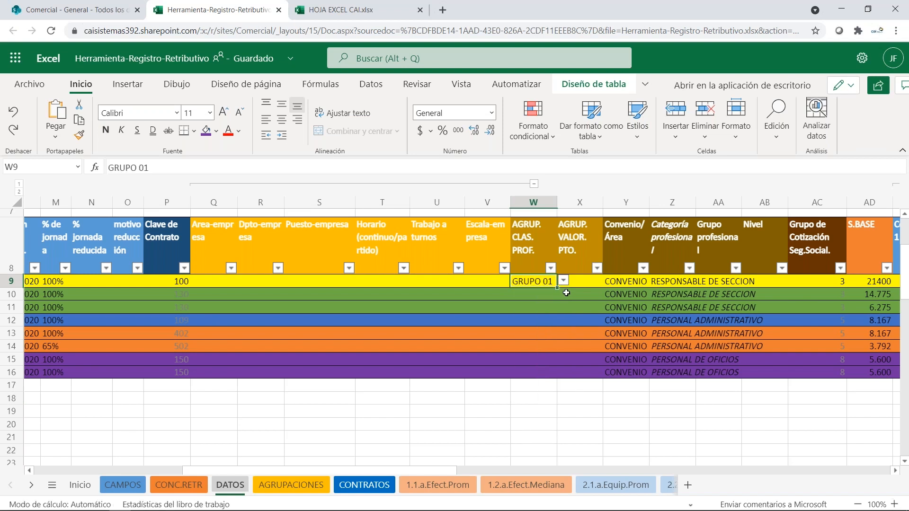
left_click(561, 294)
left_click(550, 295)
left_click(564, 294)
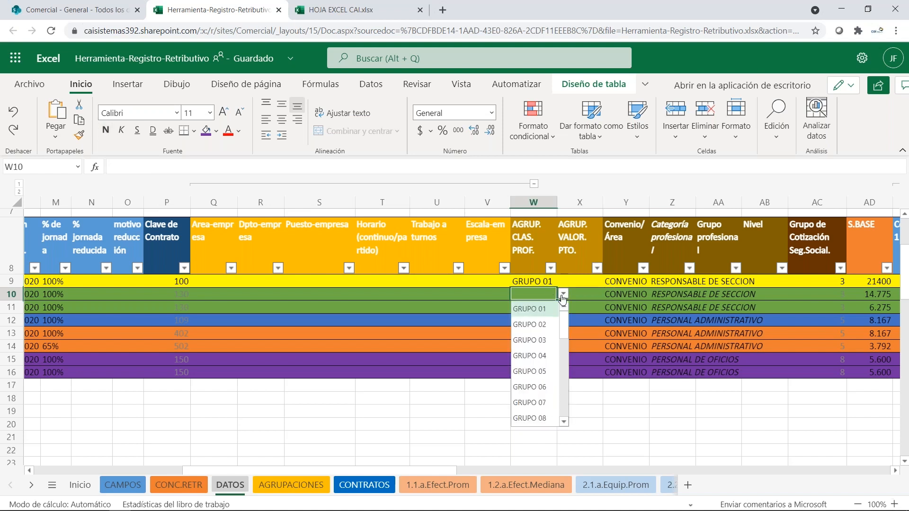
left_click(535, 309)
left_click(549, 308)
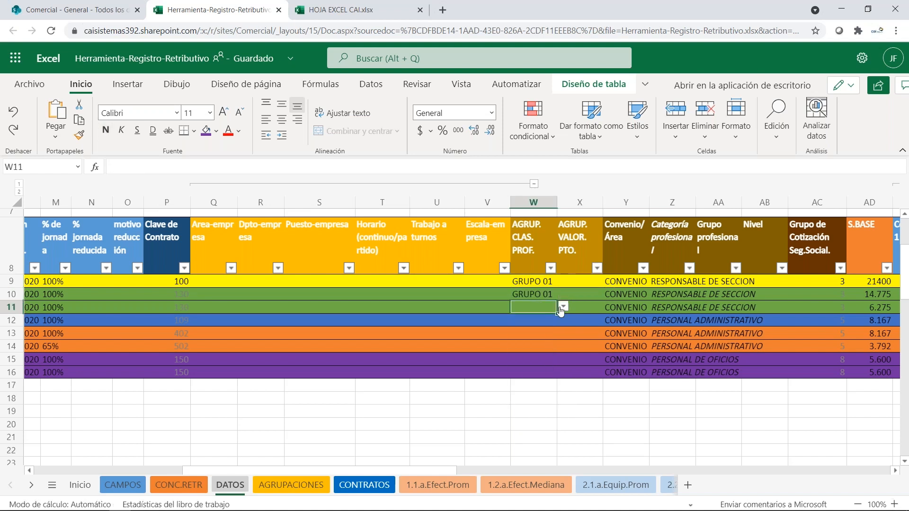
left_click(562, 307)
left_click(536, 323)
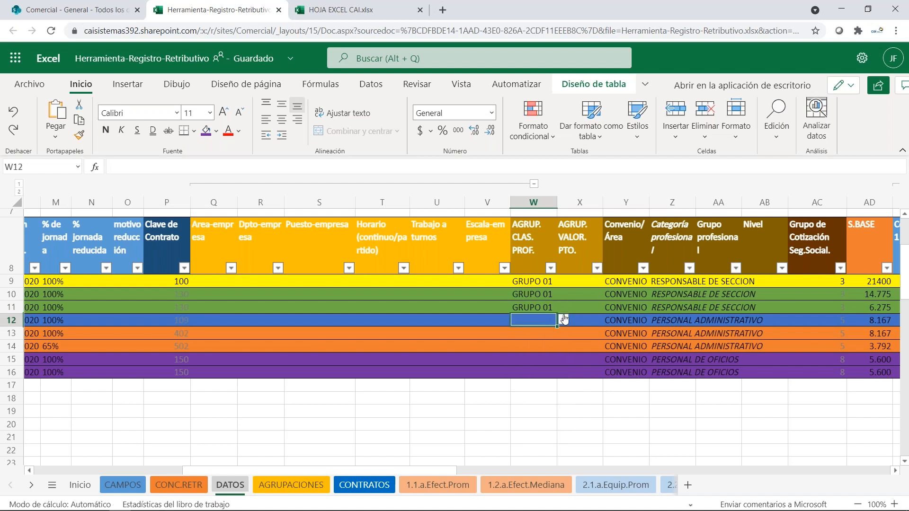
Step: Set AGRUP. CLAS. PROF. to GRUPO 02 for the three PERSONAL ADMINISTRATIVO records in rows 12 to 14
left_click(564, 321)
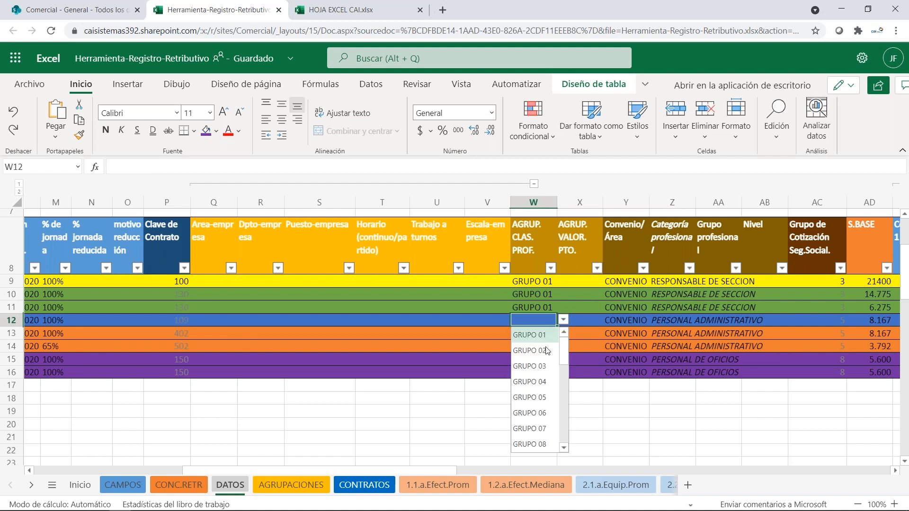
left_click(548, 348)
left_click(548, 334)
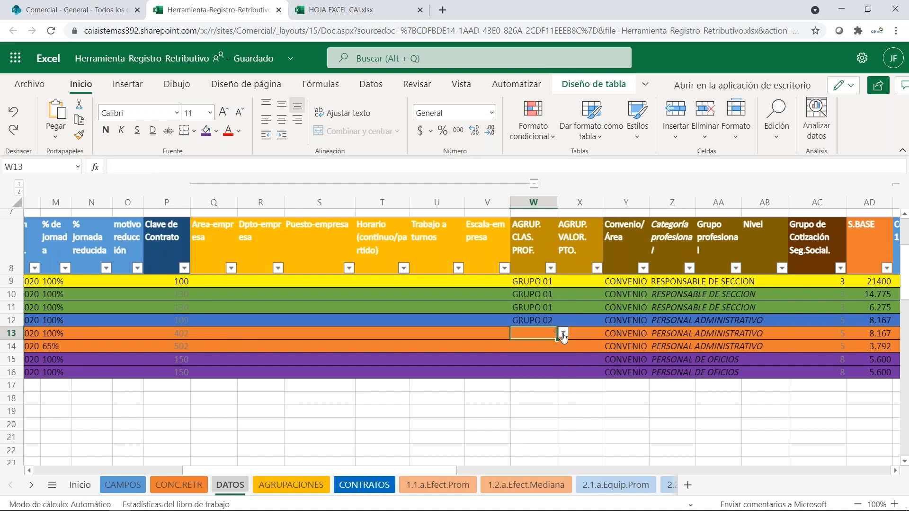
left_click(563, 334)
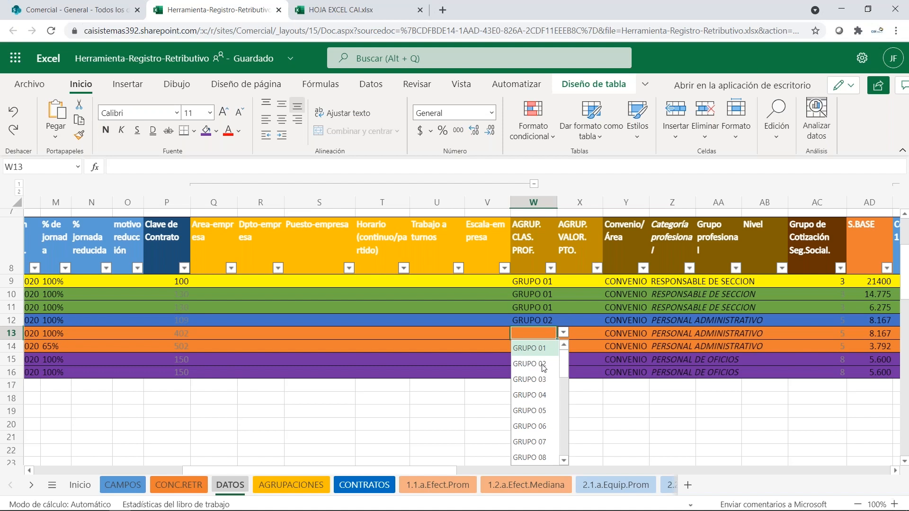
left_click(544, 365)
left_click(546, 348)
left_click(563, 346)
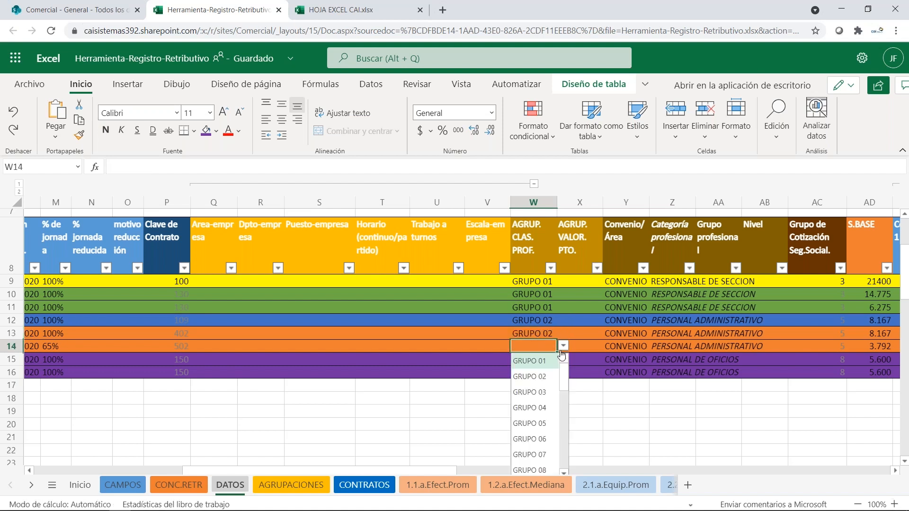
left_click(537, 378)
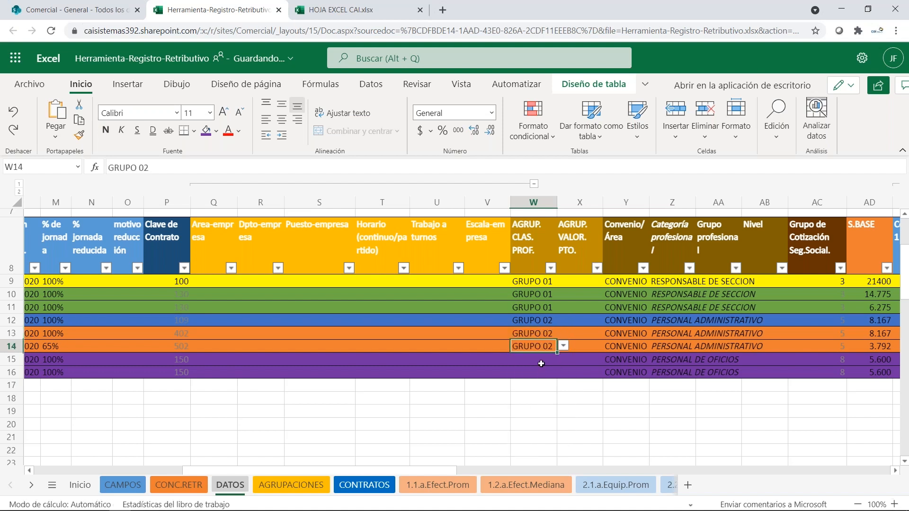
Step: Set AGRUP. CLAS. PROF. to GRUPO 03 for the two PERSONAL DE OFICIOS records in rows 15 and 16
left_click(545, 360)
left_click(563, 362)
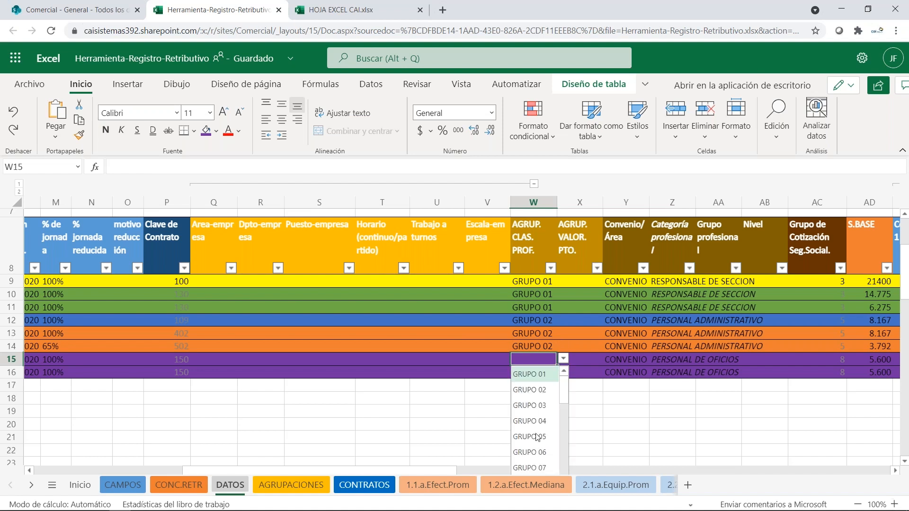
left_click(542, 406)
left_click(545, 372)
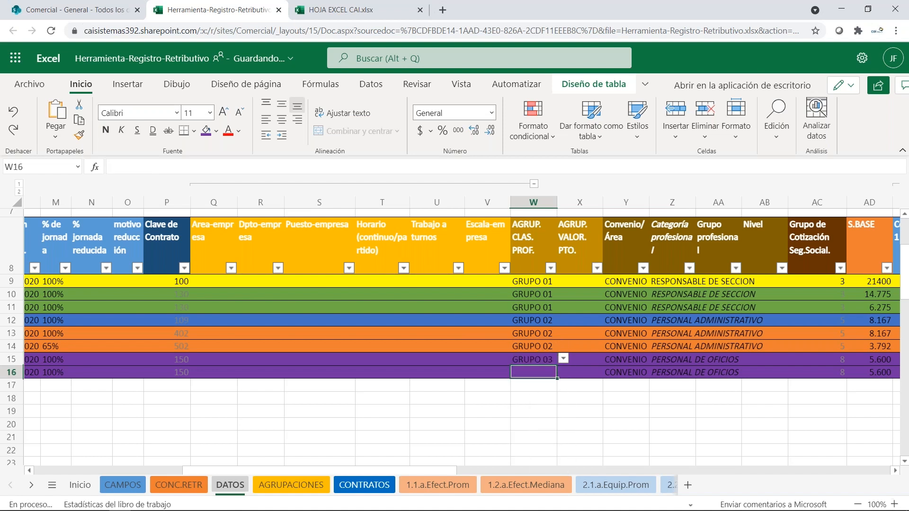
left_click(563, 373)
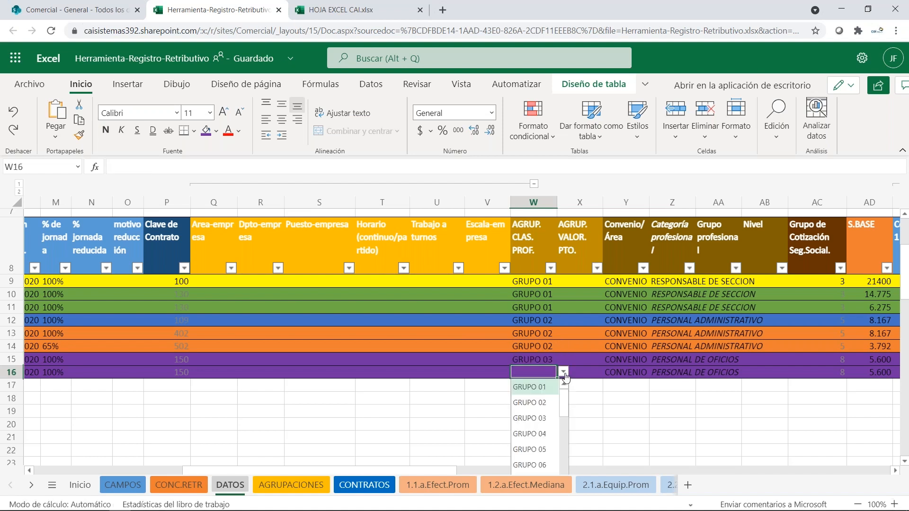
left_click(532, 418)
left_click(535, 410)
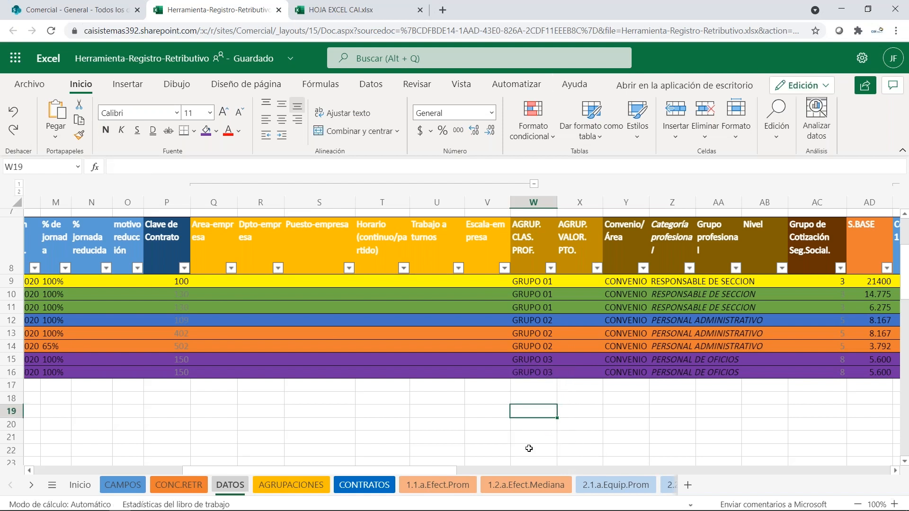
Step: Examine the salary and extra-salary concept columns of the DATOS table, through to the normalisation, annualisation and check columns
left_click(896, 472)
left_click(897, 471)
left_click(896, 472)
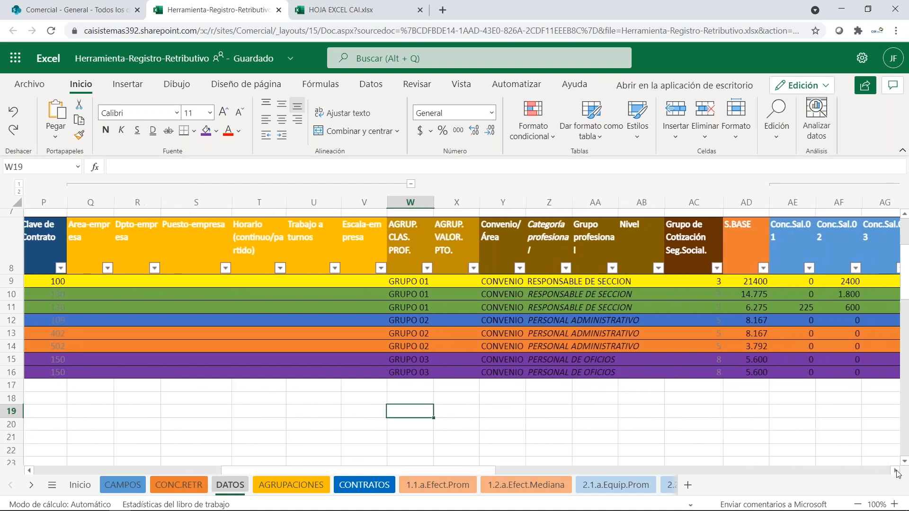
left_click(897, 472)
left_click(897, 471)
left_click(897, 471)
left_click(897, 472)
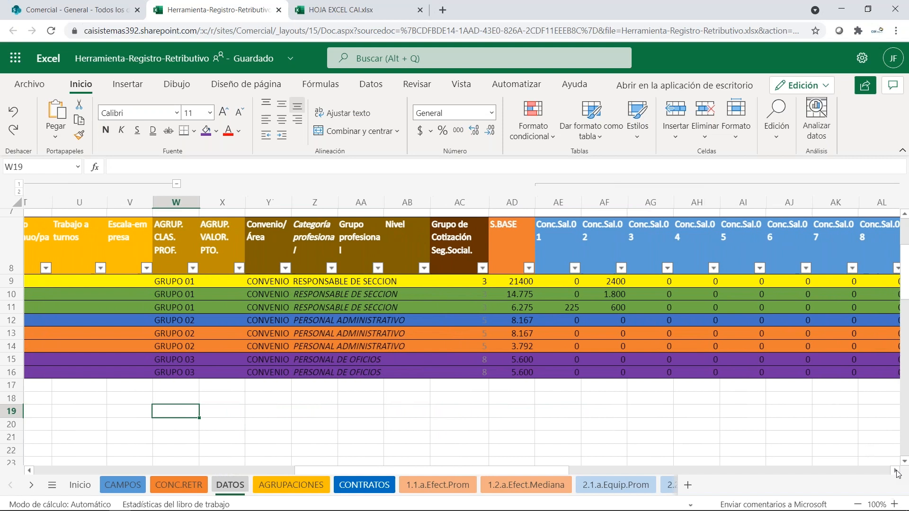
left_click(896, 472)
left_click(897, 471)
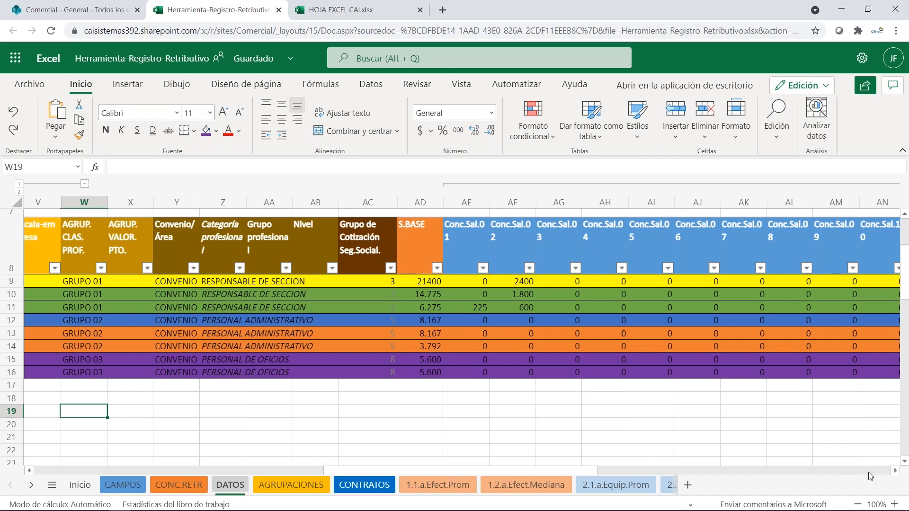
left_click_drag(895, 471, 895, 472)
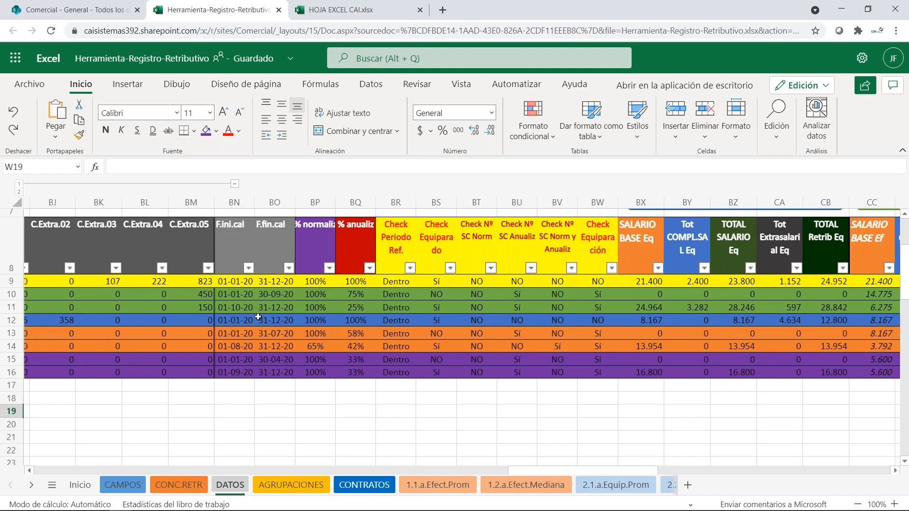
Step: Examine the SALARIO BASE Eq formulas in rows 10 to 12 and compare the equalised totals with the effective ones
left_click(648, 297)
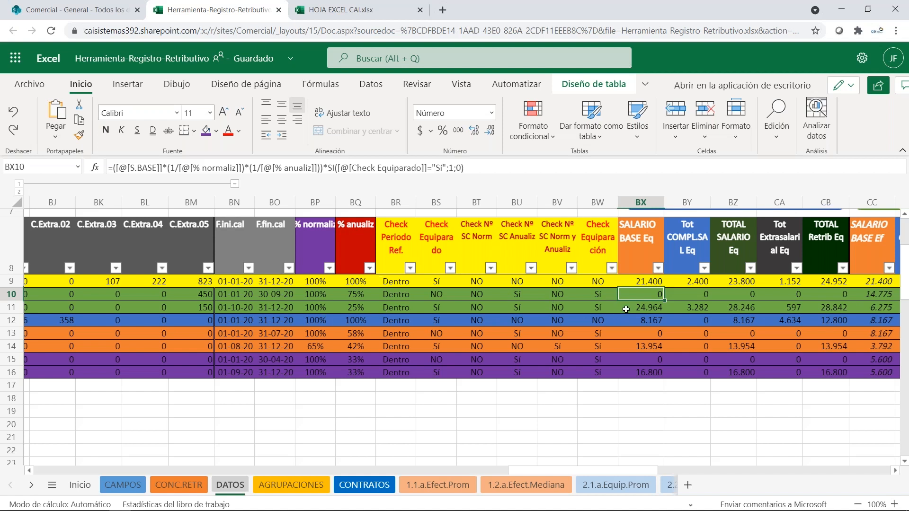
left_click(630, 309)
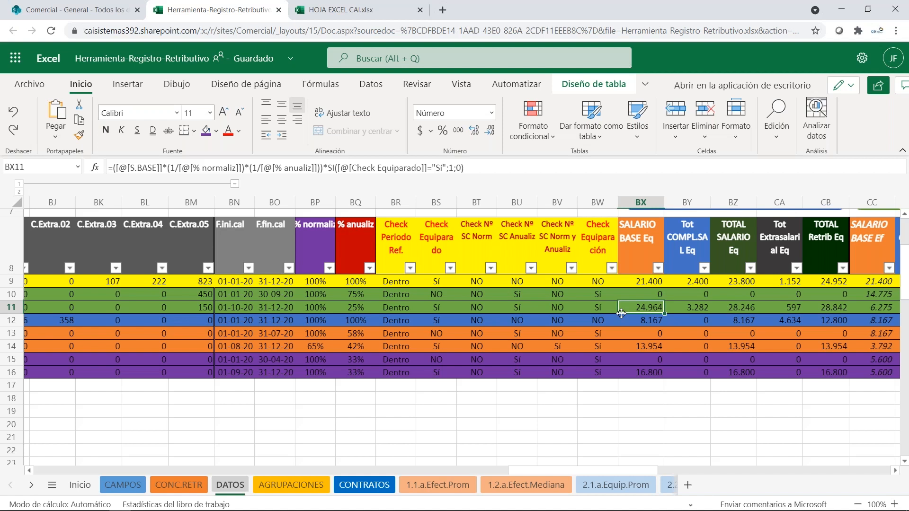
left_click(652, 322)
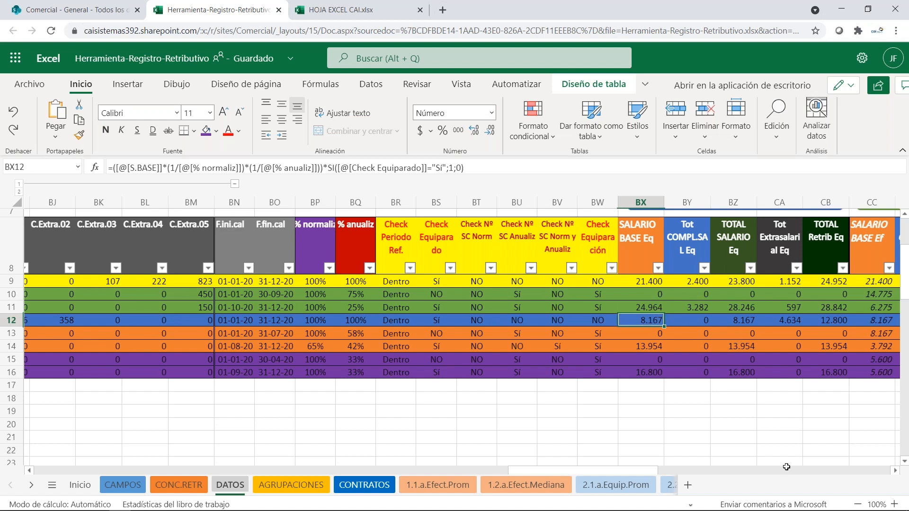
left_click_drag(654, 471, 706, 471)
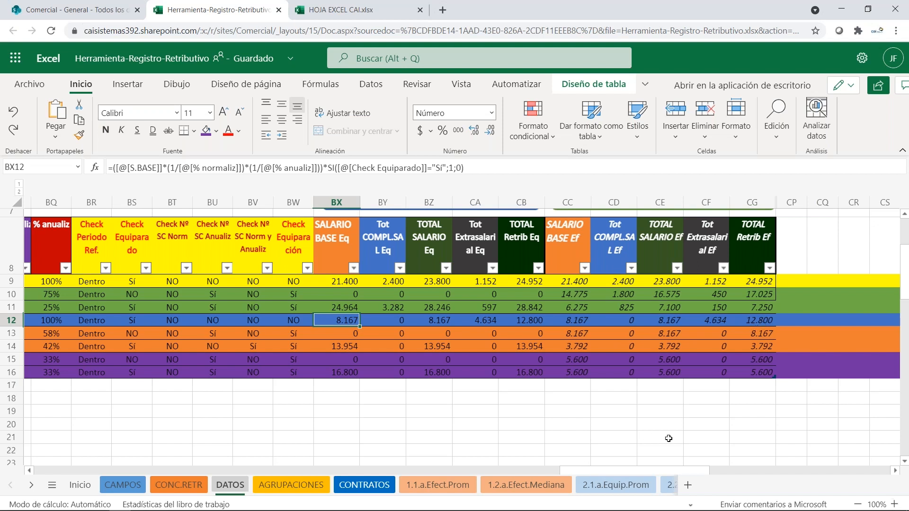
left_click_drag(699, 475, 635, 470)
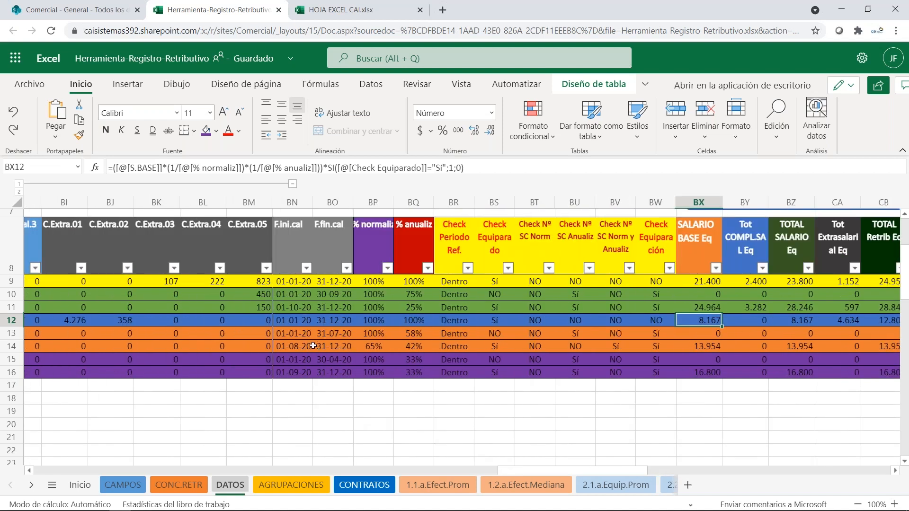
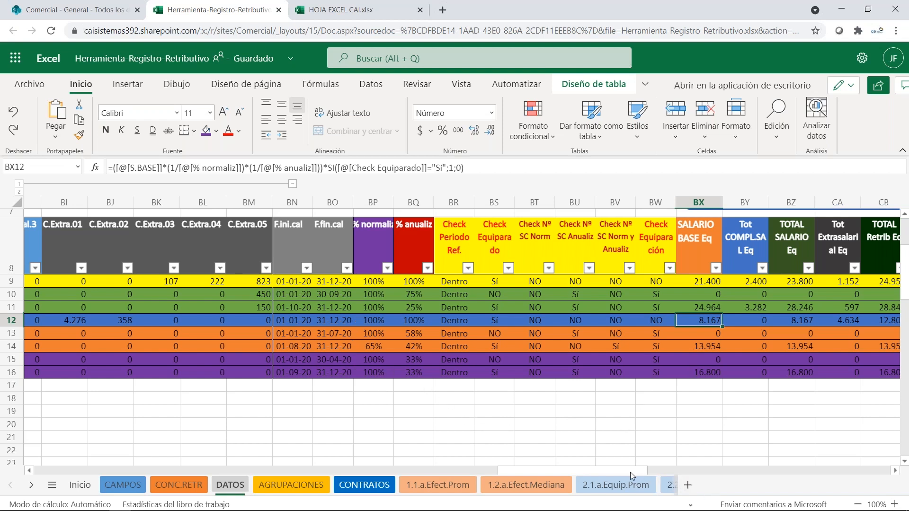
Step: Review the effective totals in DATOS and the effective averages and medians by professional group on 1.1.a.Efect.Prom and 1.2.a.Efect.Mediana
left_click_drag(638, 473, 680, 472)
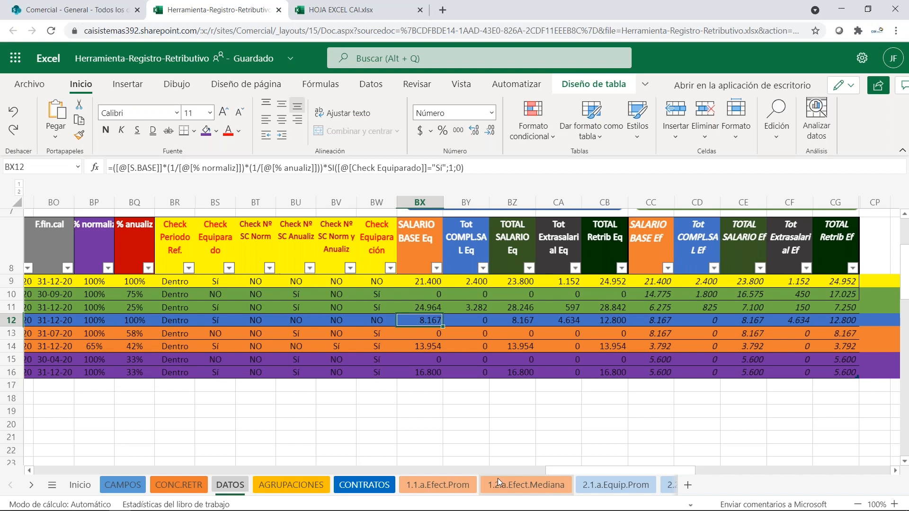
left_click(430, 486)
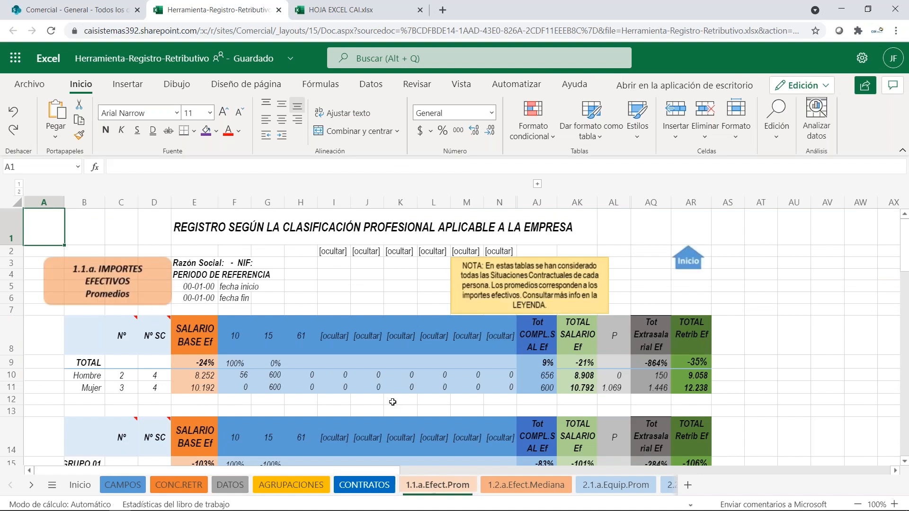
left_click(519, 486)
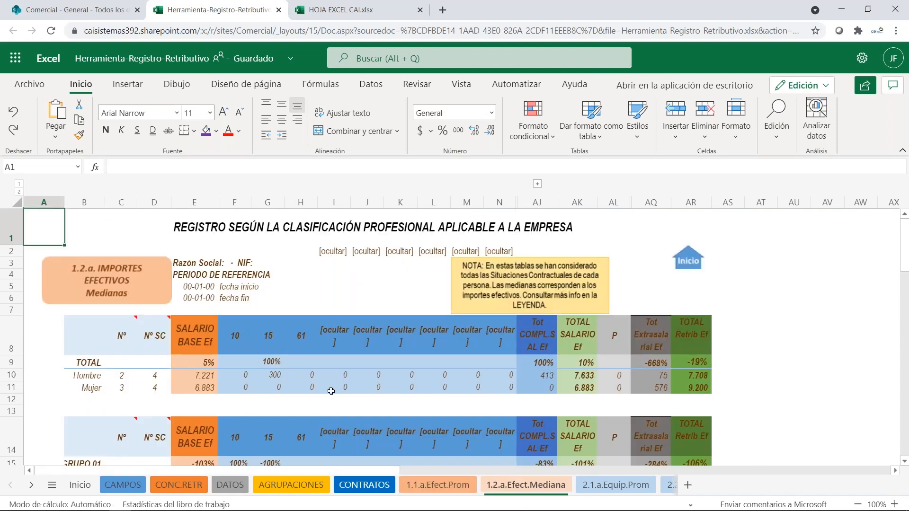
scroll(219, 382, "down", 2)
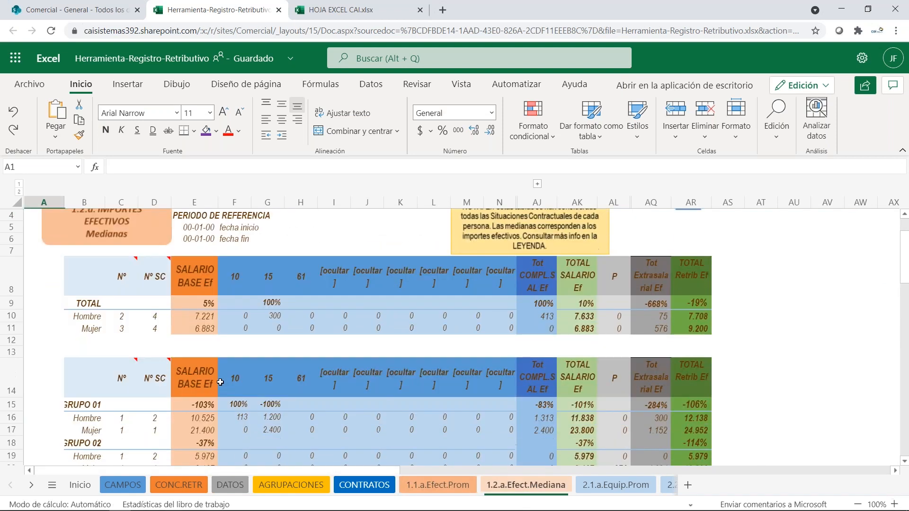
scroll(220, 382, "down", 2)
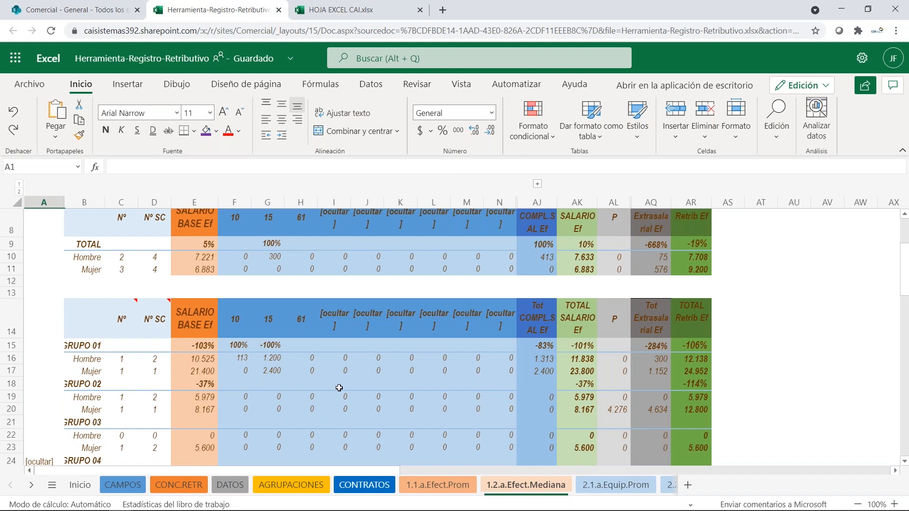
Step: Review the equalised pay averages for men and women in each professional group on the 2.1.a.Equip.Prom sheet
left_click(615, 486)
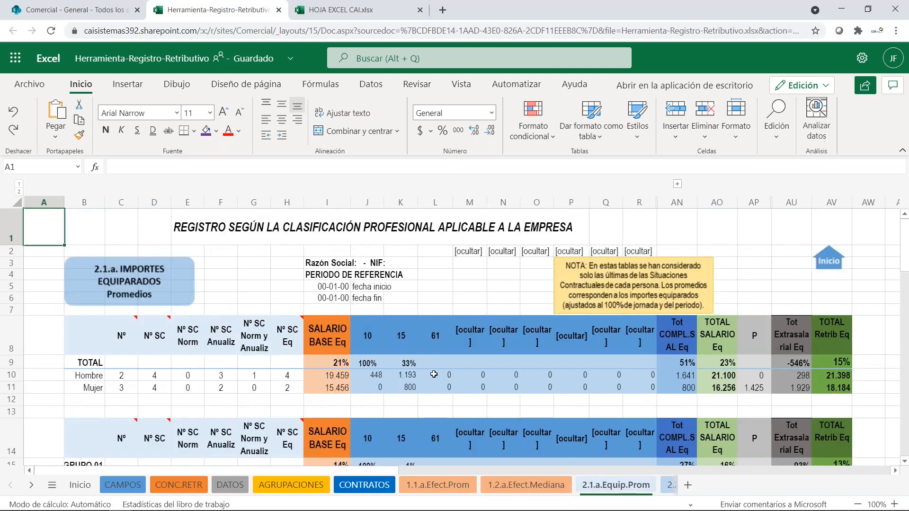
scroll(434, 374, "down", 1)
scroll(432, 373, "up", 1)
scroll(429, 371, "down", 3)
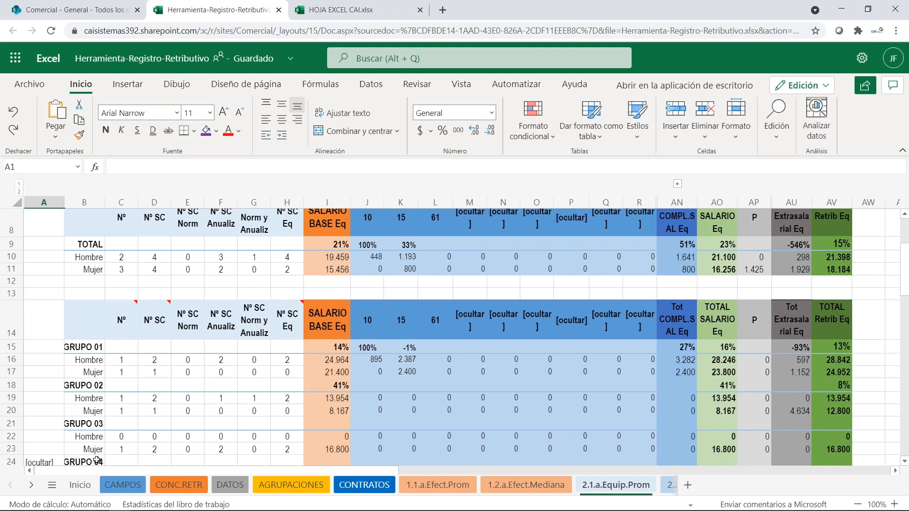
scroll(100, 448, "down", 2)
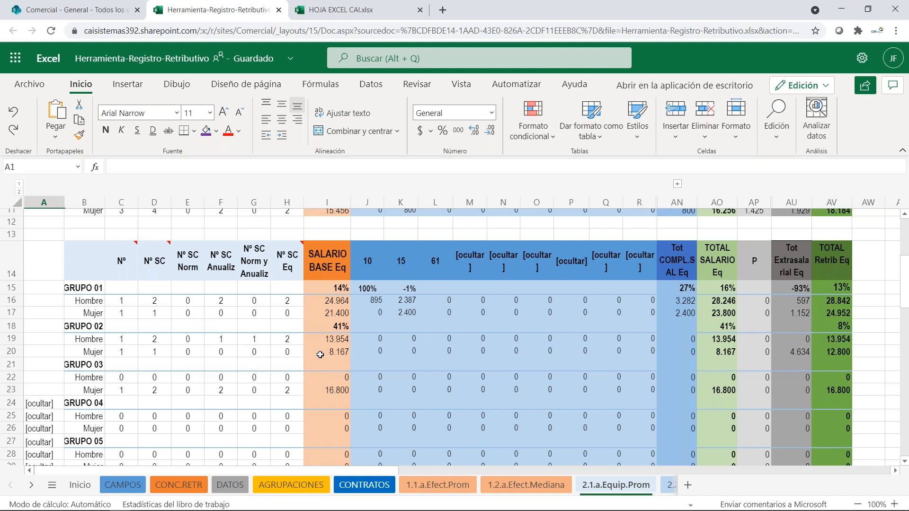
Step: Switch to CAILAB and open the Salarios normalizados (Media y Mediana) report of the companies' Registro Retributivo
mouse_move(346, 507)
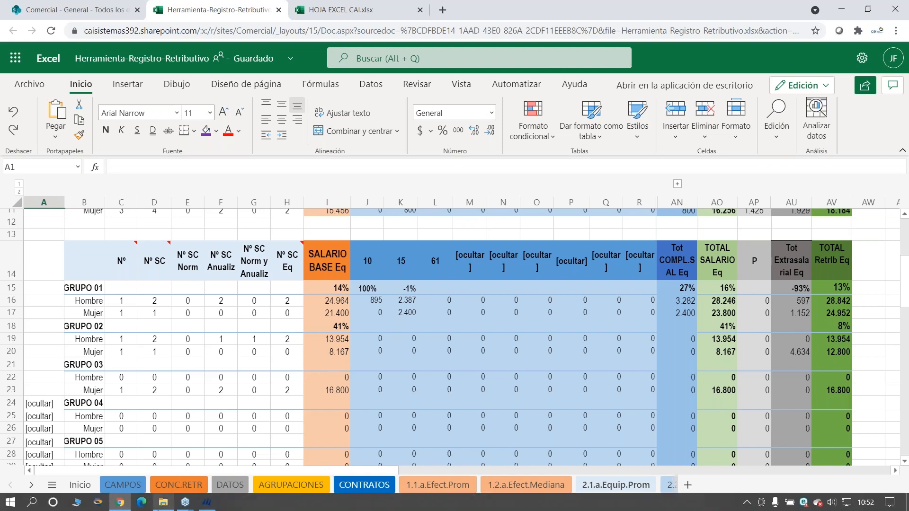
left_click(207, 504)
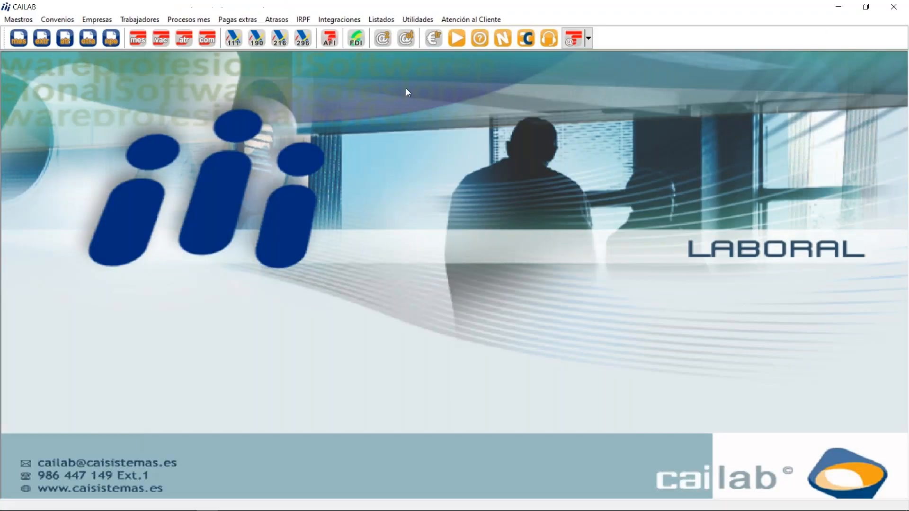
left_click(381, 20)
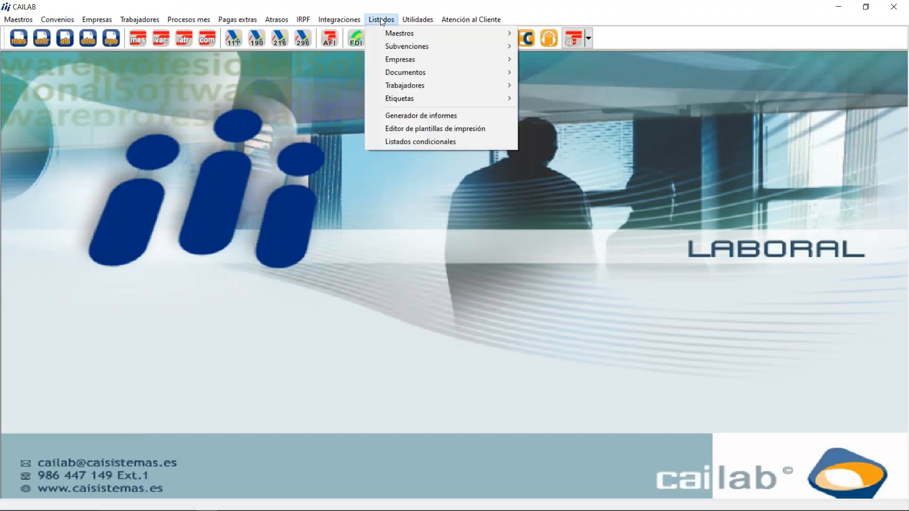
mouse_move(381, 33)
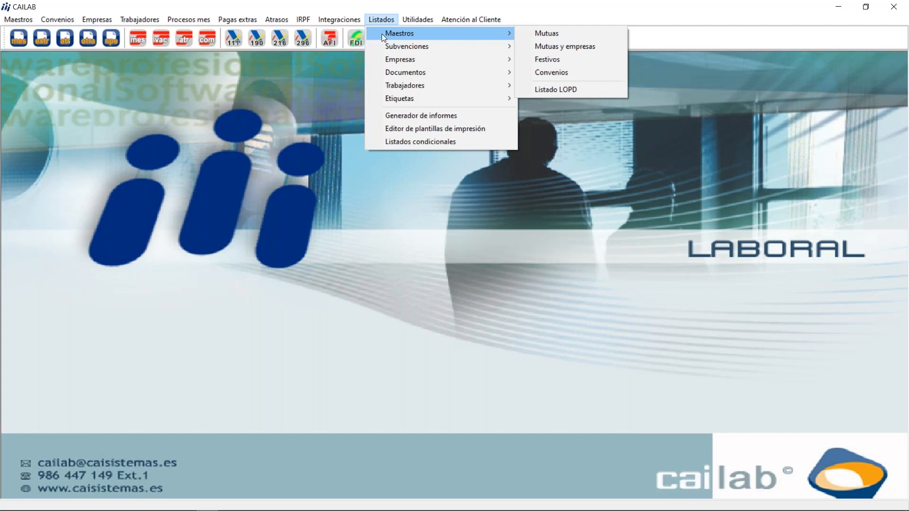
mouse_move(392, 97)
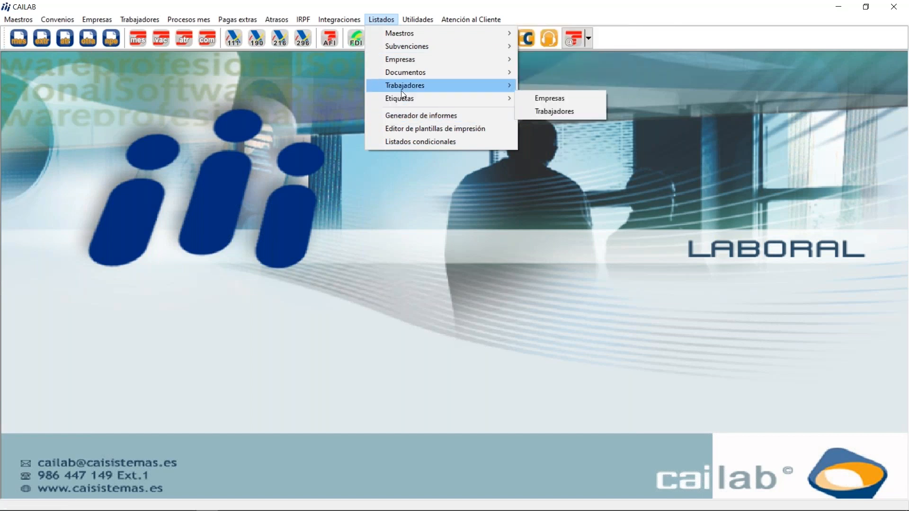
mouse_move(397, 71)
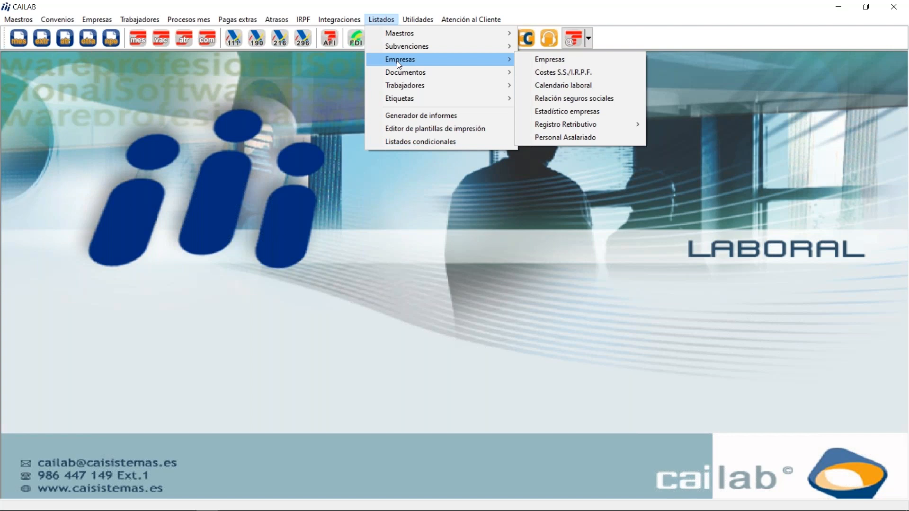
mouse_move(539, 125)
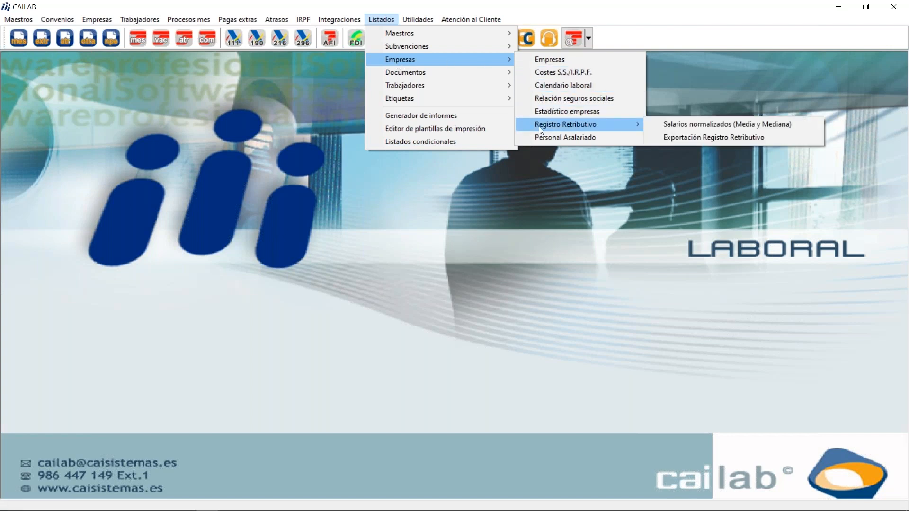
left_click(680, 125)
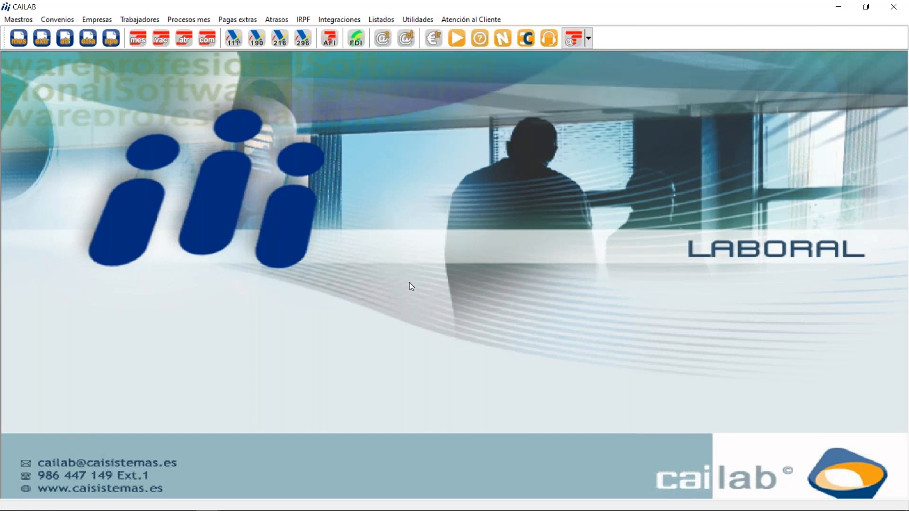
Step: Set the report period to Enero through Diciembre 2020 and enable Completar Nominas del periodo, A vencimiento and Liquidación Cese
type("2020")
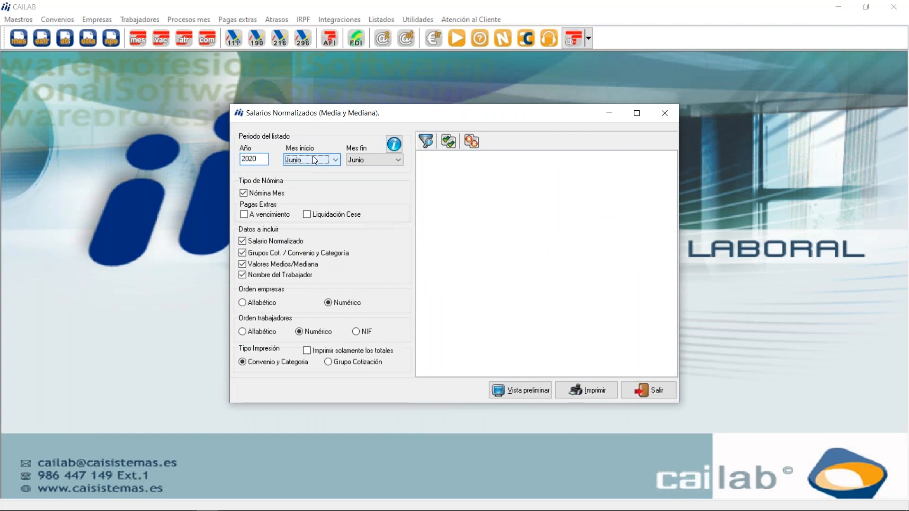
type("ero")
key("Tab")
key("d")
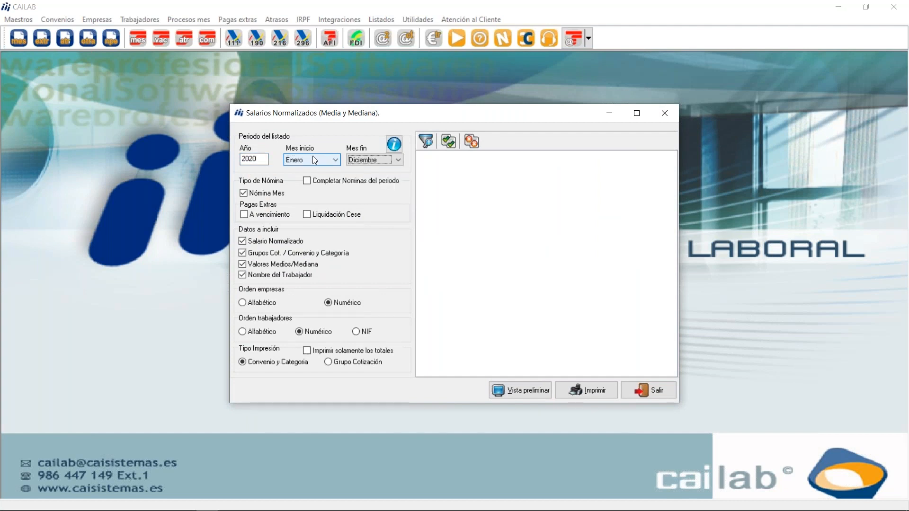
left_click(306, 181)
left_click(251, 216)
left_click(309, 216)
Step: Load the company list, select EMPRESA PRUEBA,REGISTRO and generate a full-screen preview of the report
left_click(426, 140)
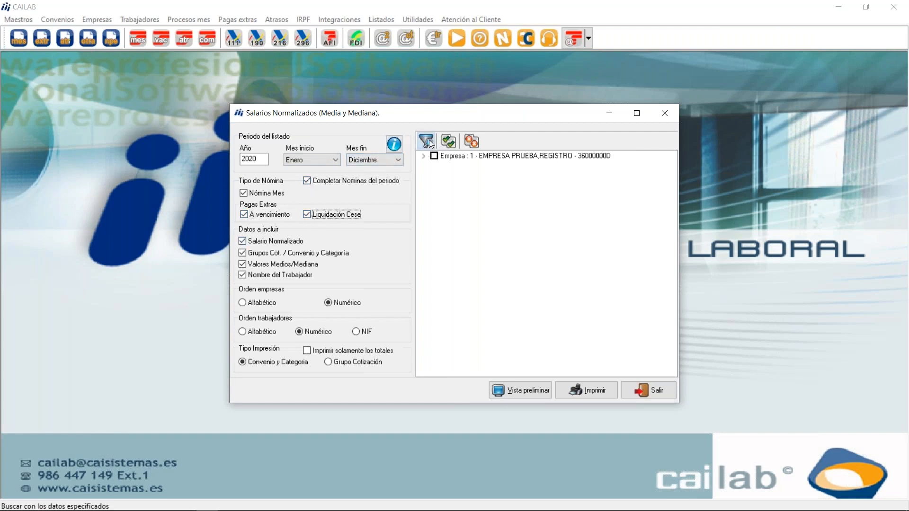
left_click(436, 157)
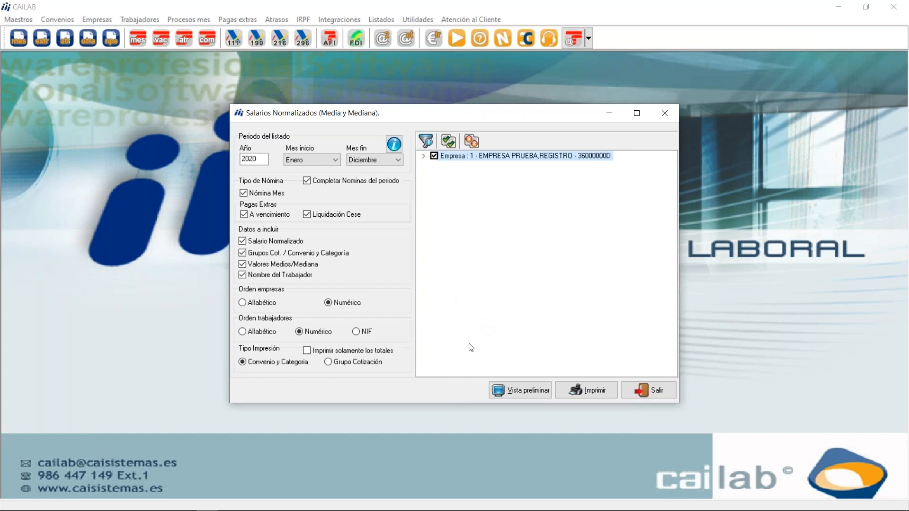
left_click(523, 394)
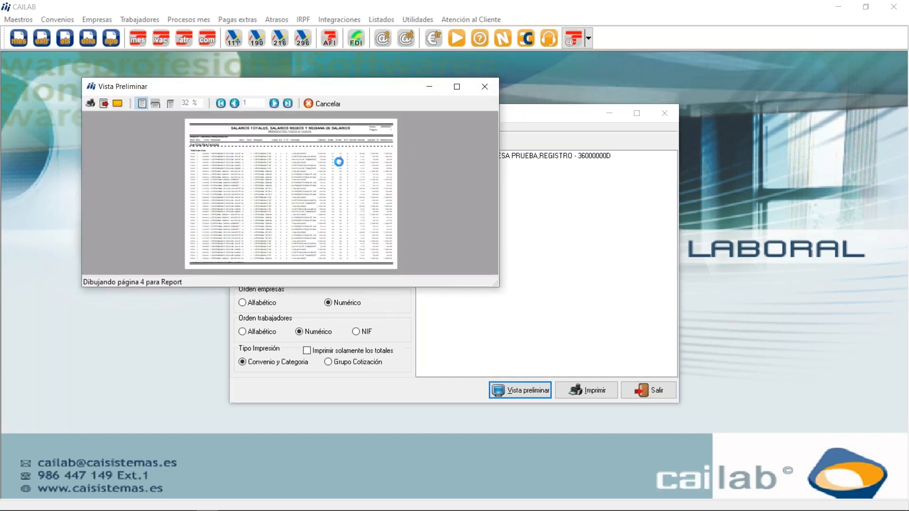
left_click(458, 86)
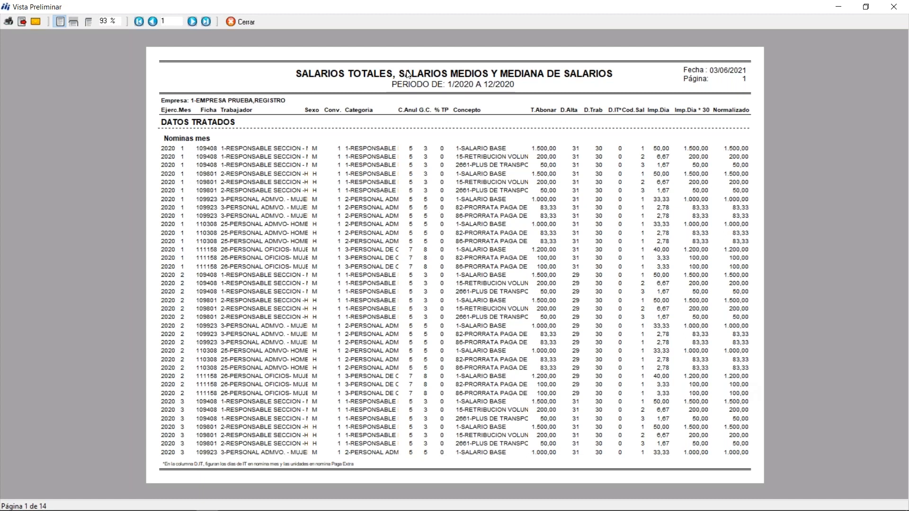
Step: Examine the monthly payroll, Pagas Extras and NO TRATAR records on pages 2 to 7 of the report
left_click(193, 22)
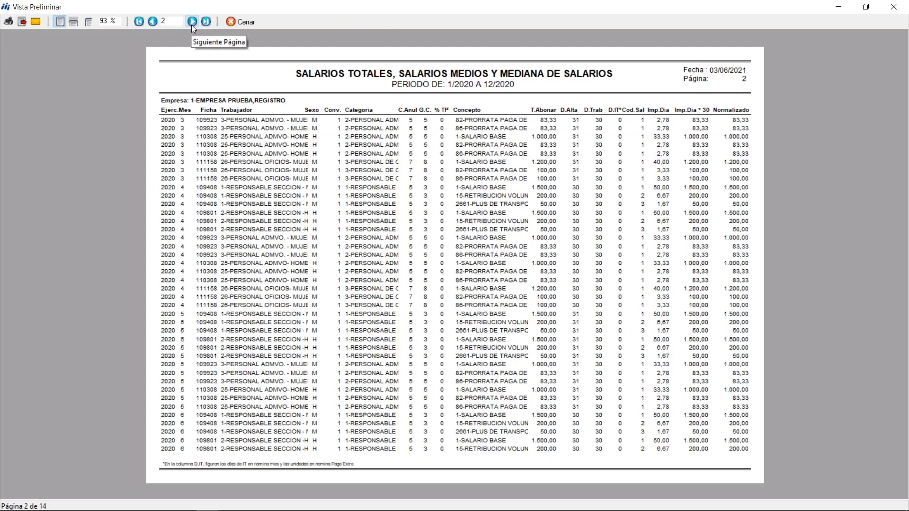
left_click(192, 24)
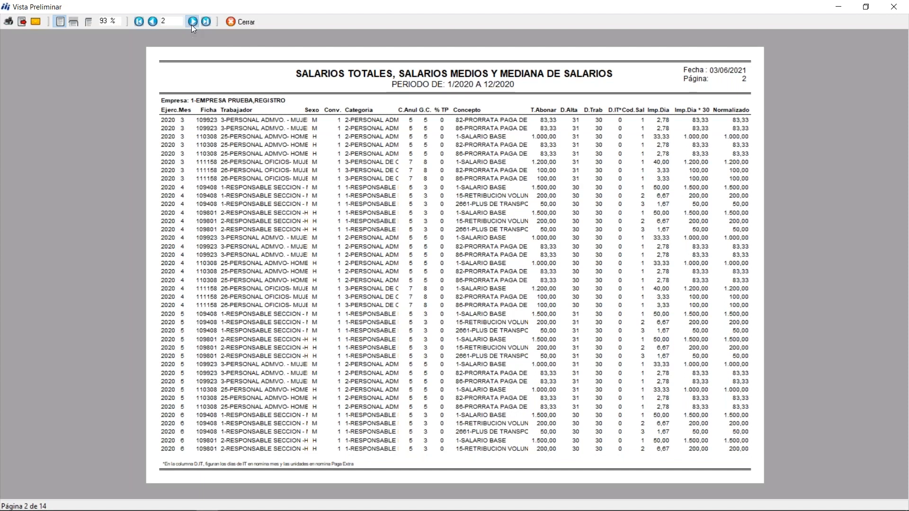
left_click(192, 22)
left_click(192, 22)
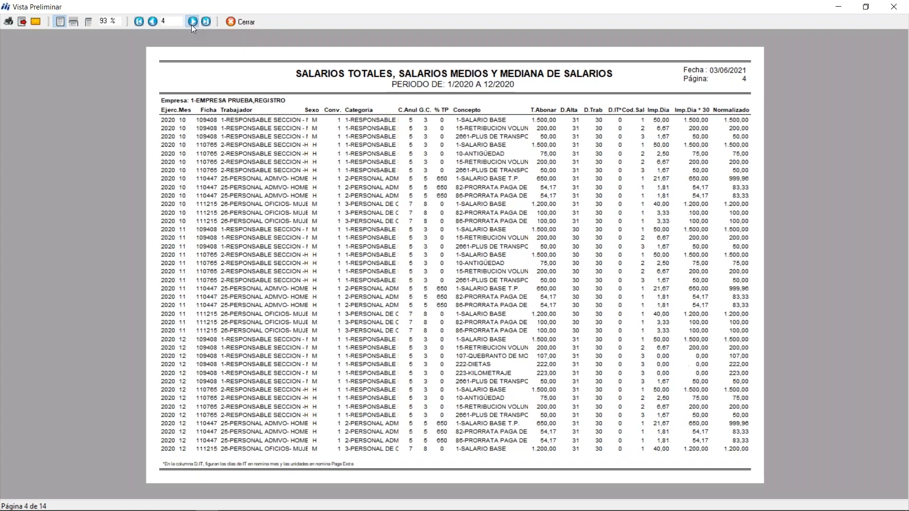
left_click(193, 24)
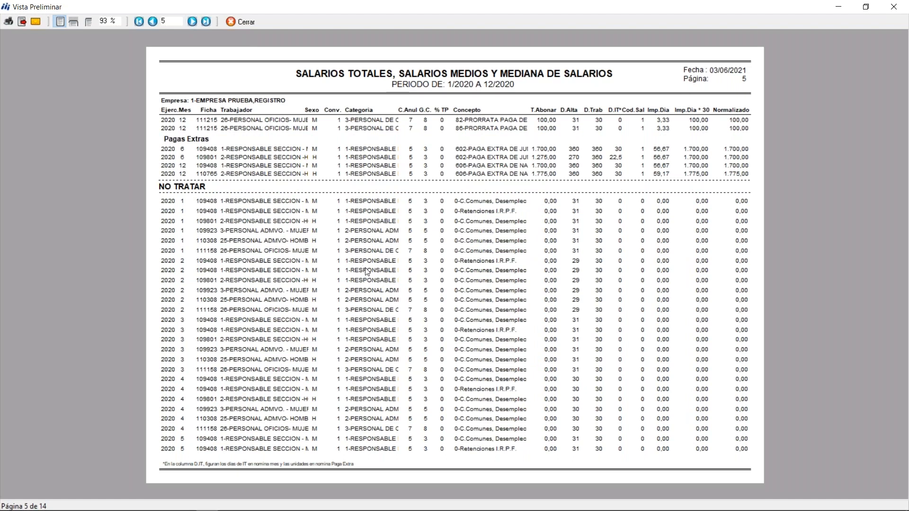
left_click(193, 21)
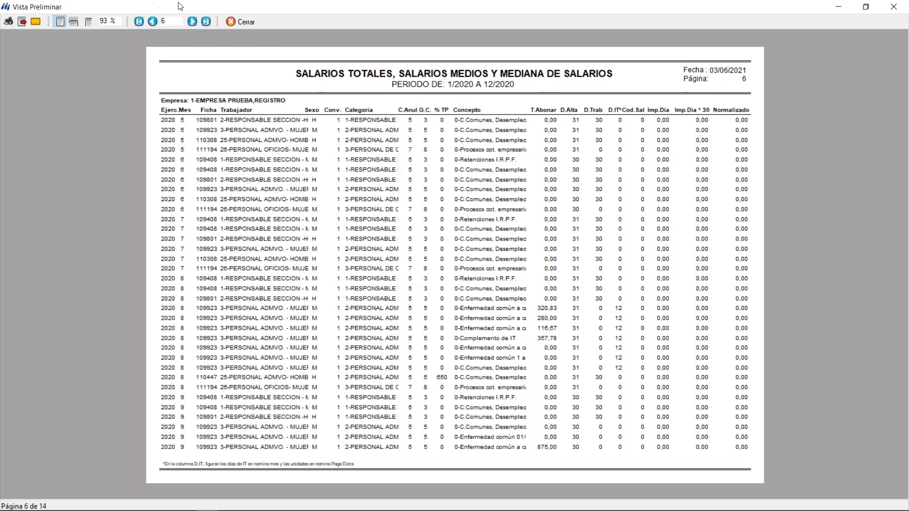
left_click(193, 22)
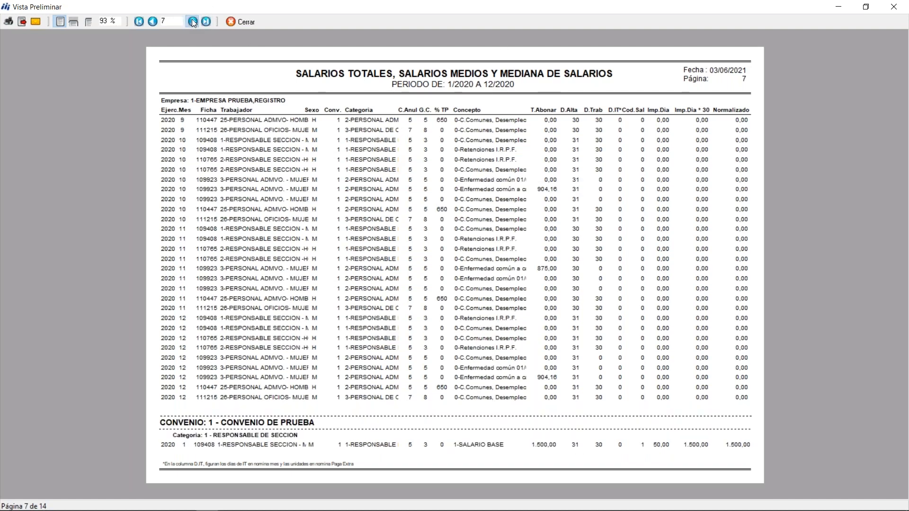
Step: Examine the records by agreement and category and the final tables of total, average and median salaries, and close the preview
left_click(192, 21)
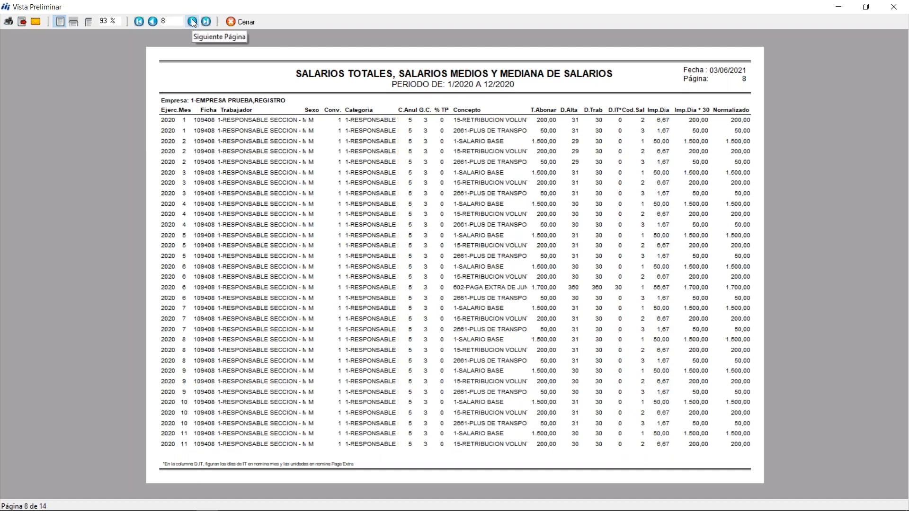
left_click(192, 22)
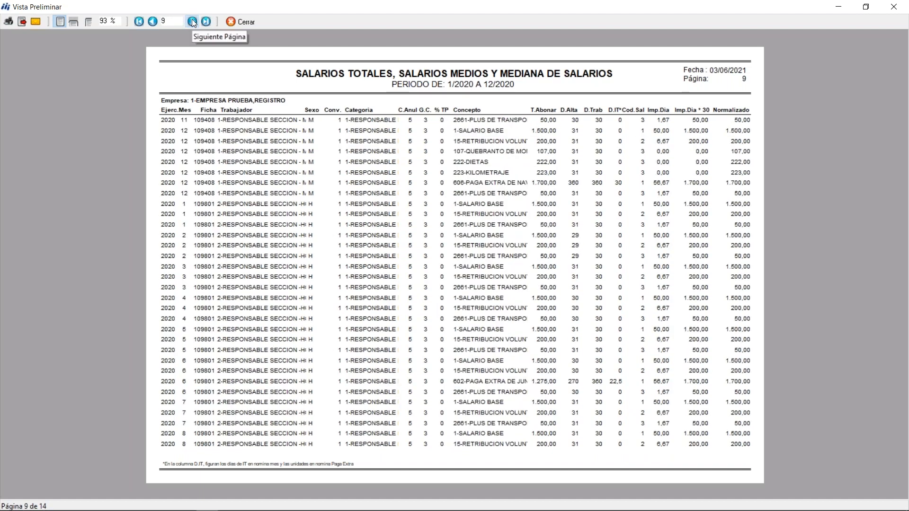
left_click(192, 21)
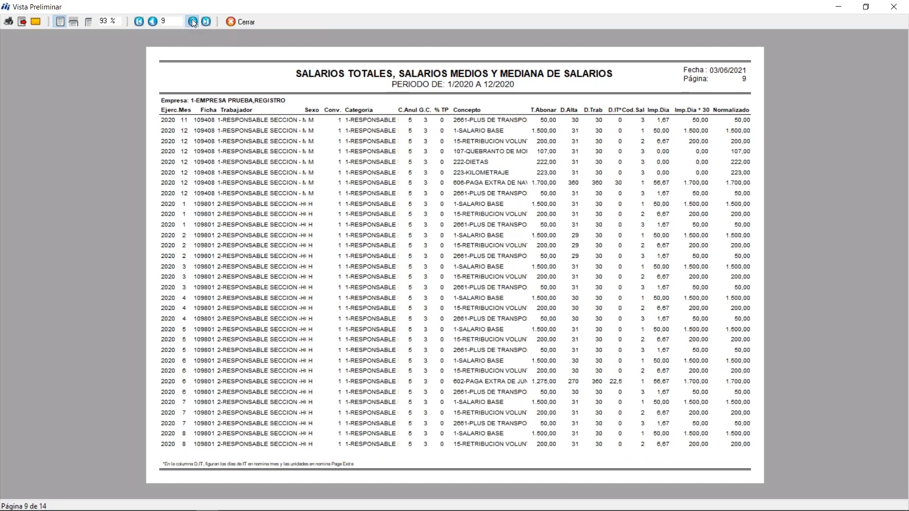
left_click(193, 22)
left_click(193, 22)
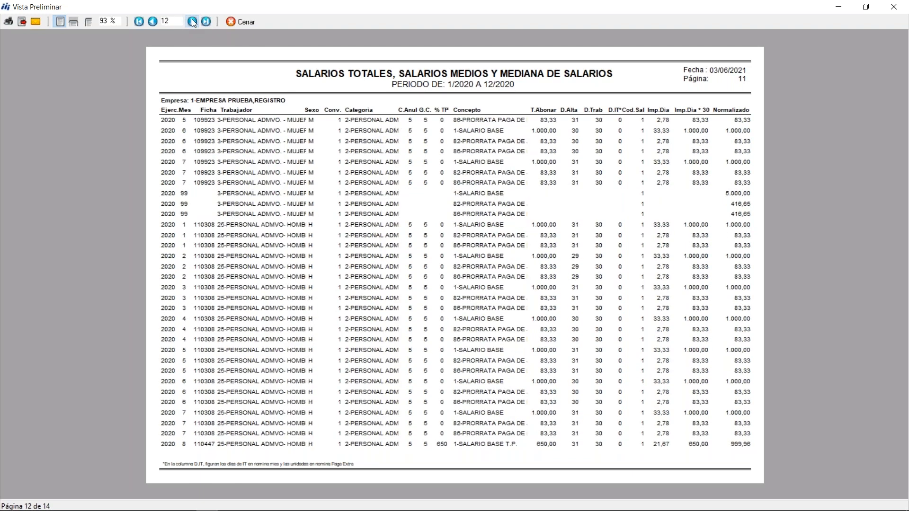
left_click(191, 22)
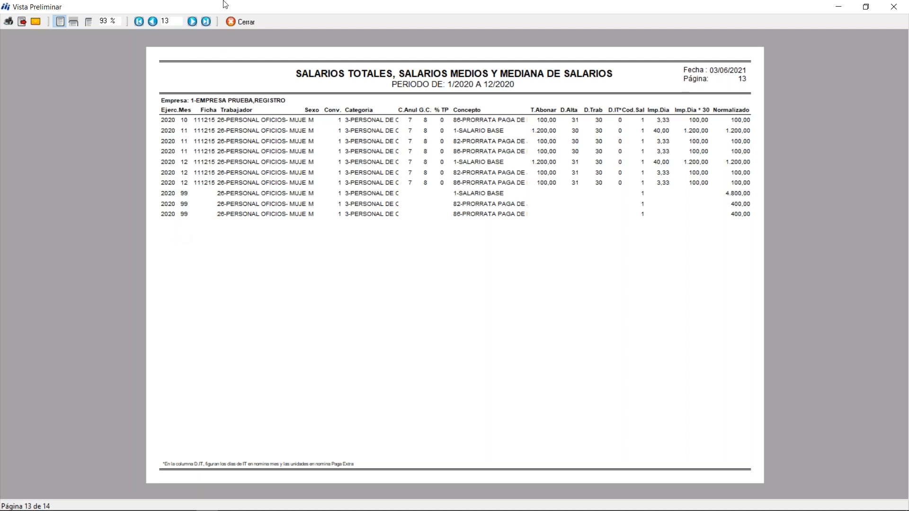
left_click(193, 22)
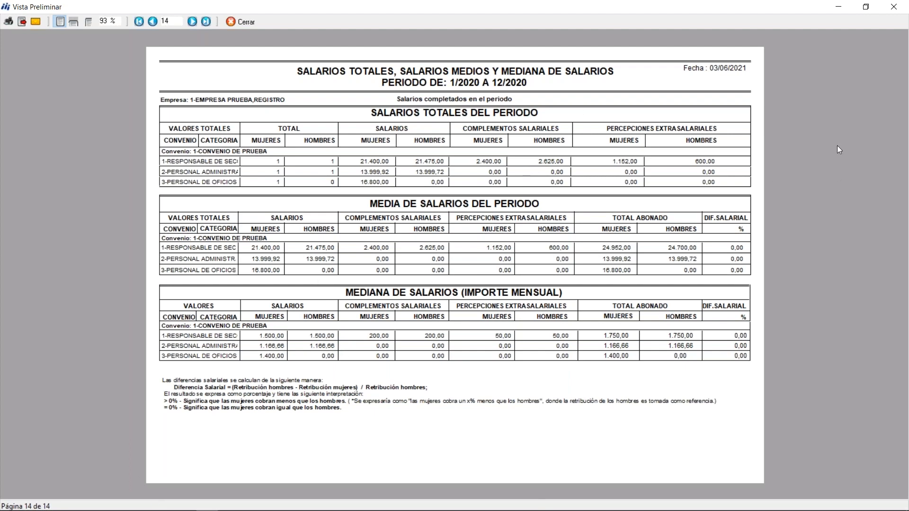
left_click(897, 8)
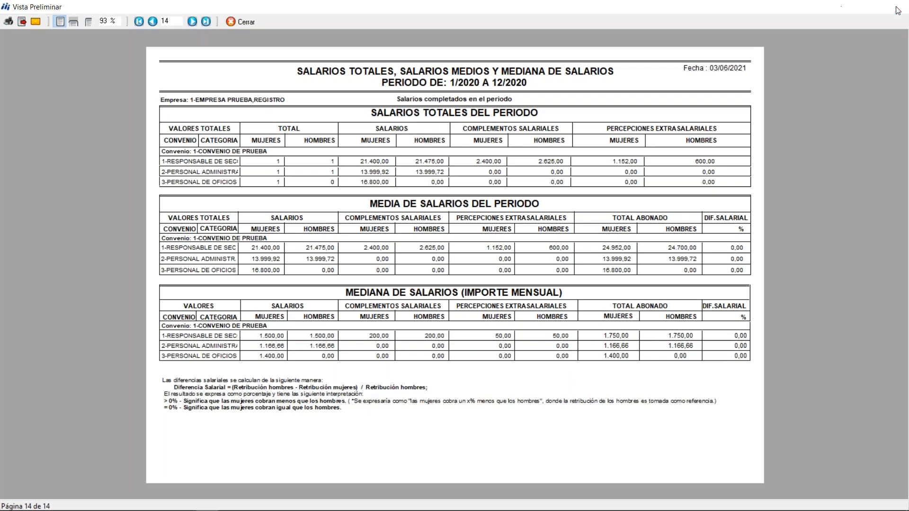
Step: Close the report settings window and clear the desktop by minimising CAILAB and the browser and closing the Unidad USB (E:) folder
left_click(665, 115)
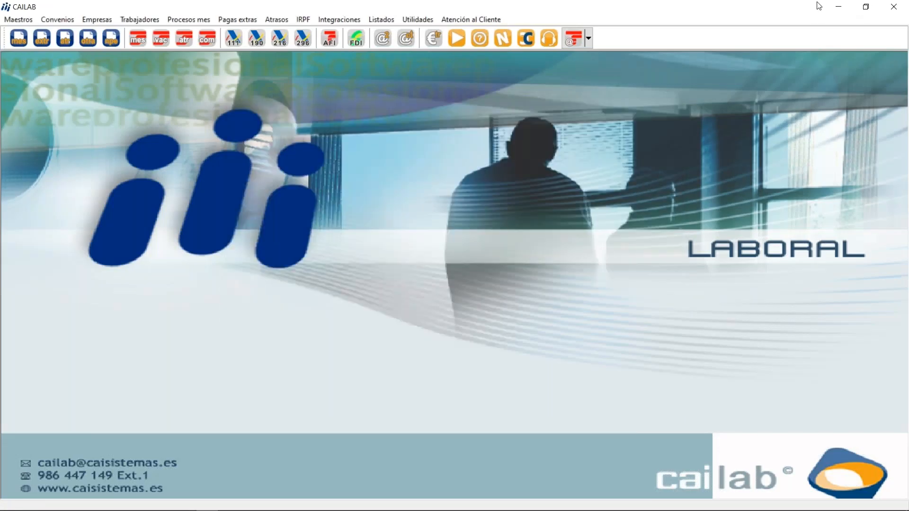
left_click(839, 10)
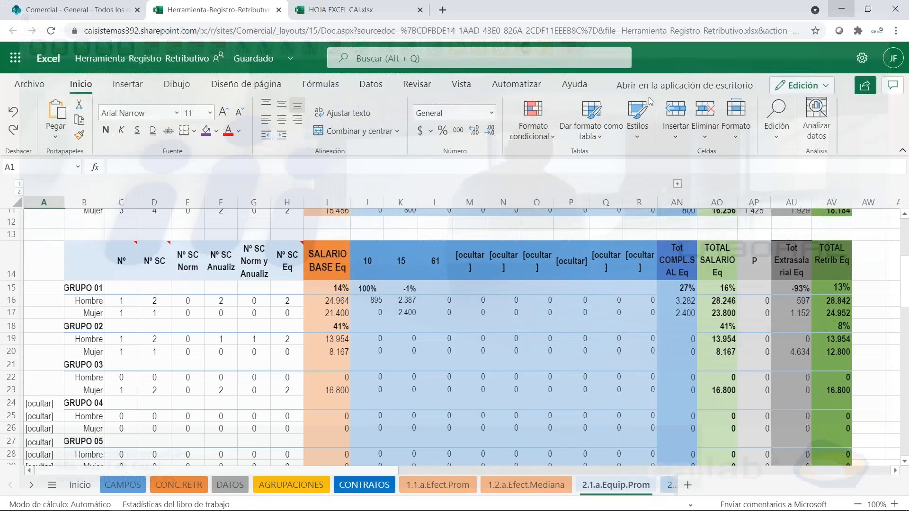
left_click(849, 11)
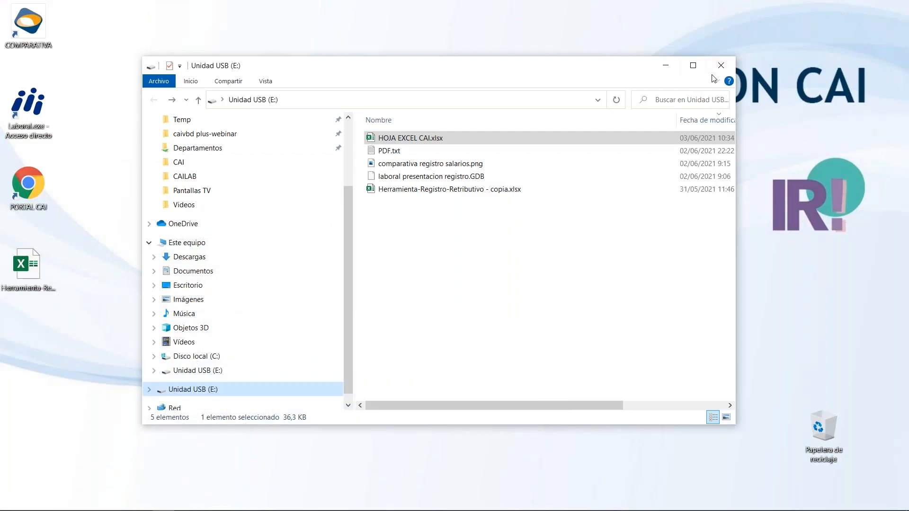
left_click(721, 67)
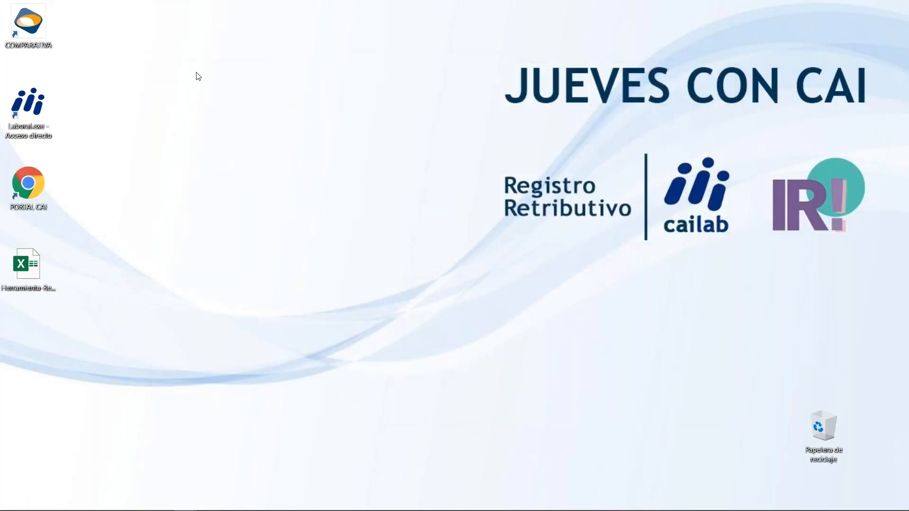
Step: Open the COMPARATIVA document in the browser, compare CAILAB's average salaries with the tool's equated amounts for groups 01 to 03, and minimise it
double_click(28, 33)
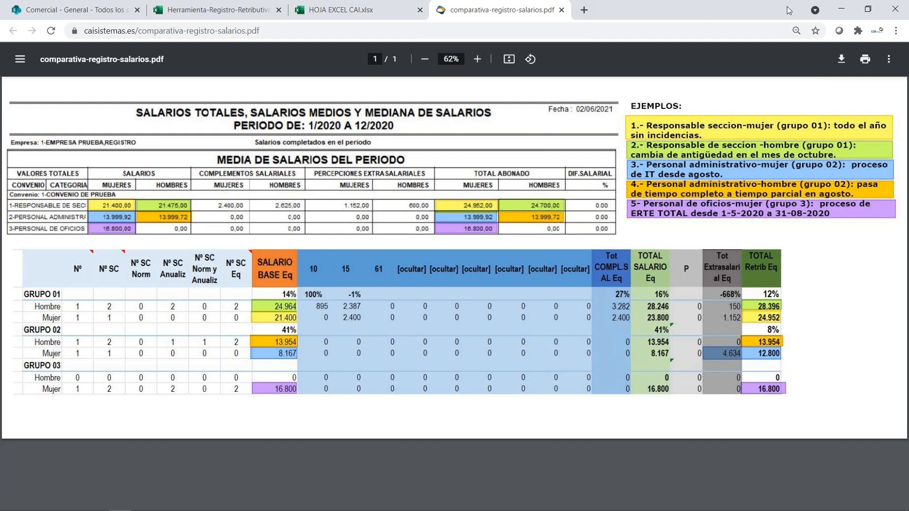
left_click(842, 10)
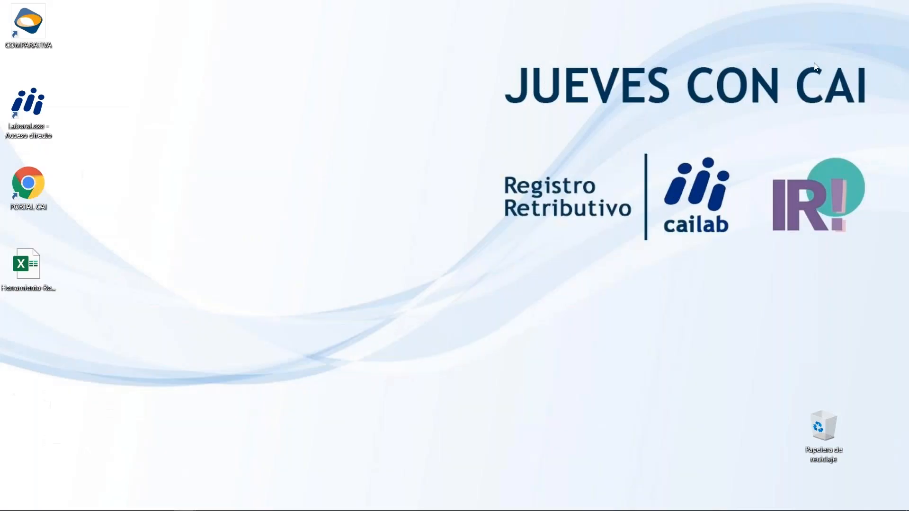